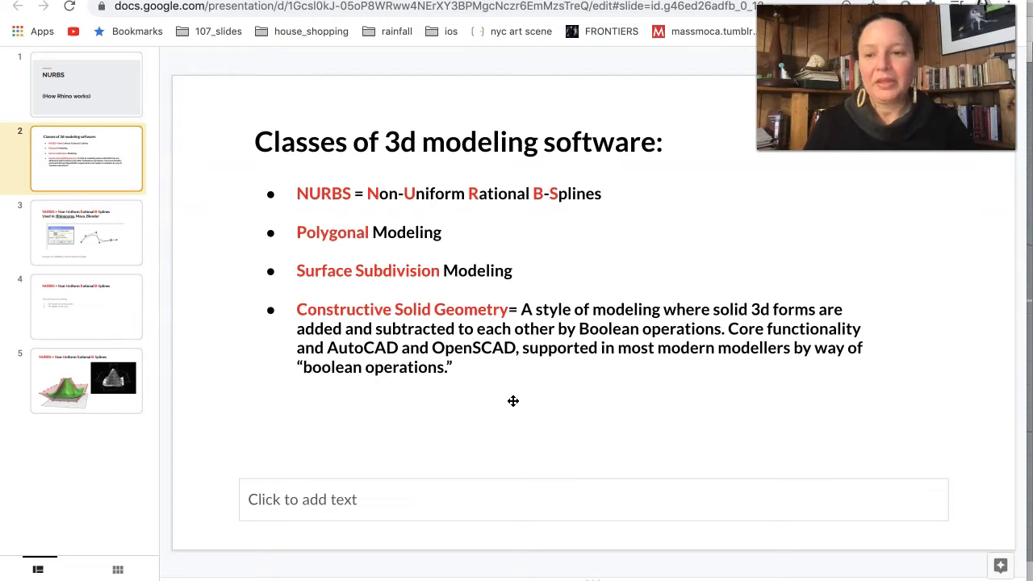
- Show the slide with the Non-Uniform Rational B-Splines curve example
click(128, 235)
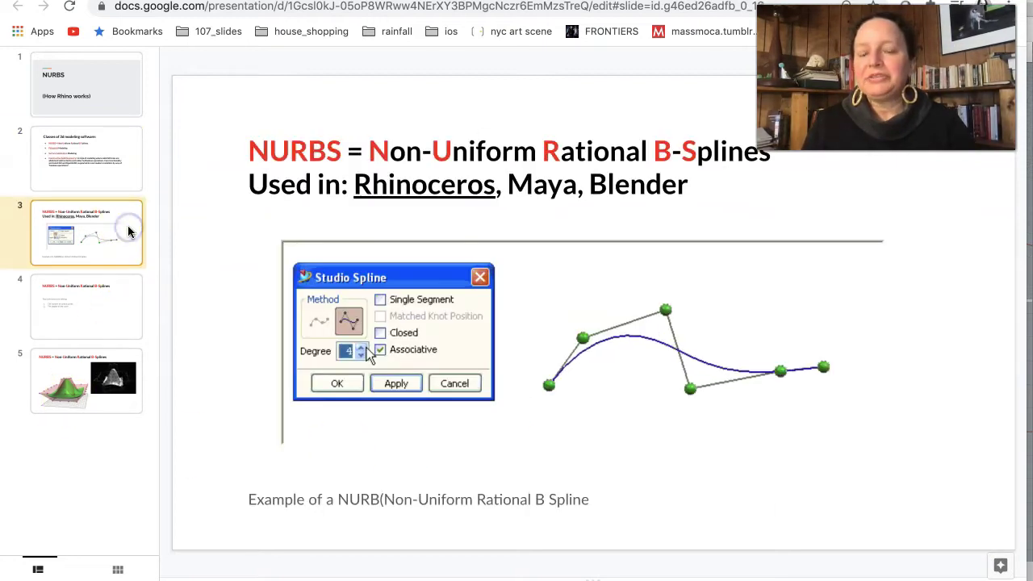
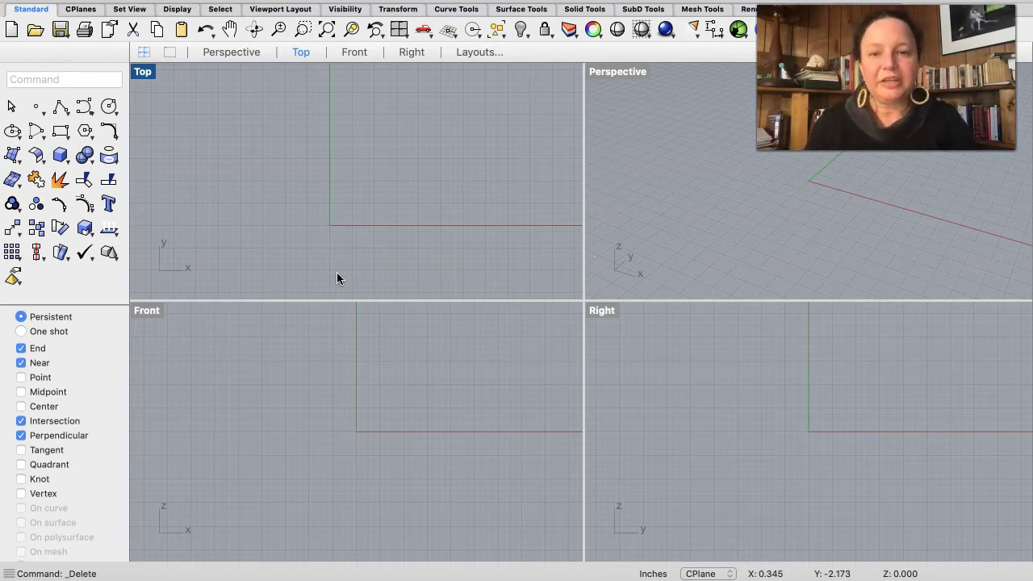
- Switch to Rhino and enlarge the Top viewport downward over the Front viewport
drag(345, 300, 343, 410)
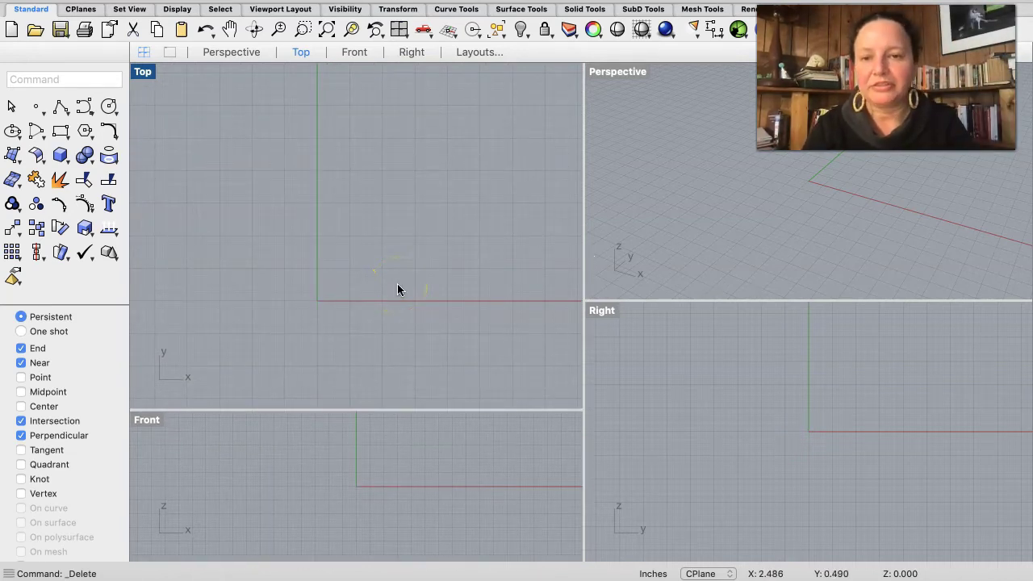
click(395, 295)
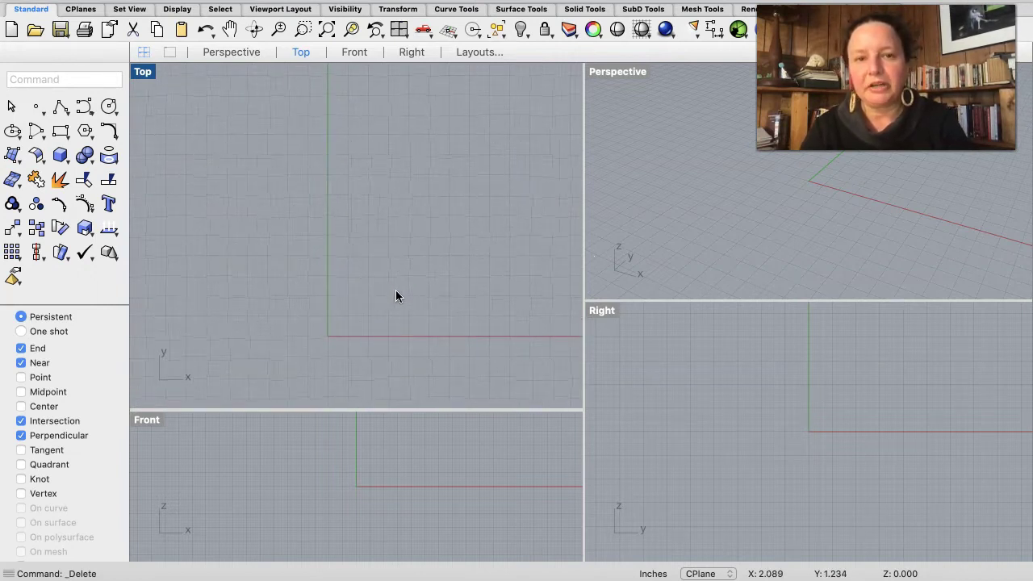
click(369, 304)
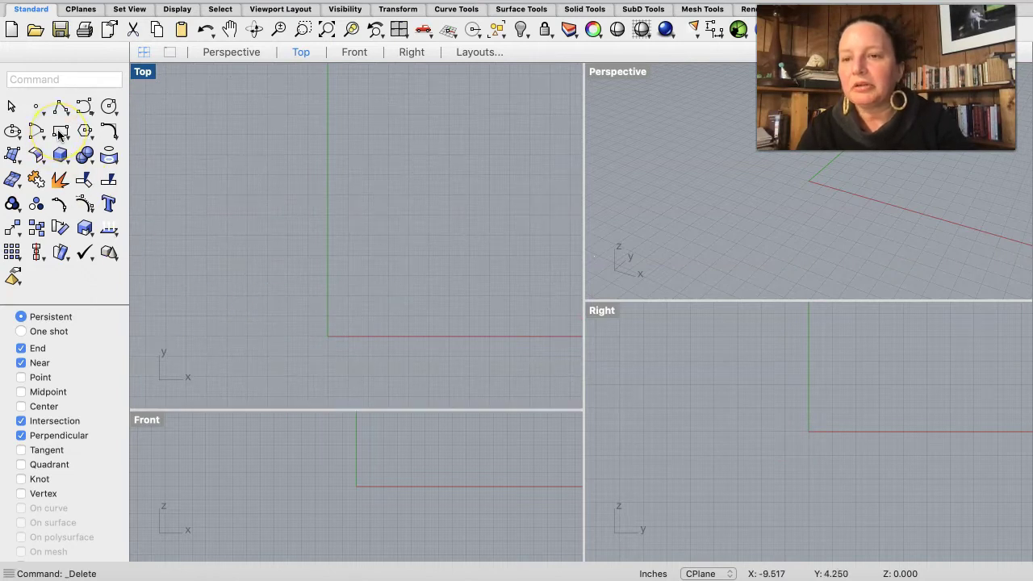
- Draw a rectangle in the Top view from the origin to X 3.5, Y 12 inches
drag(59, 135, 125, 141)
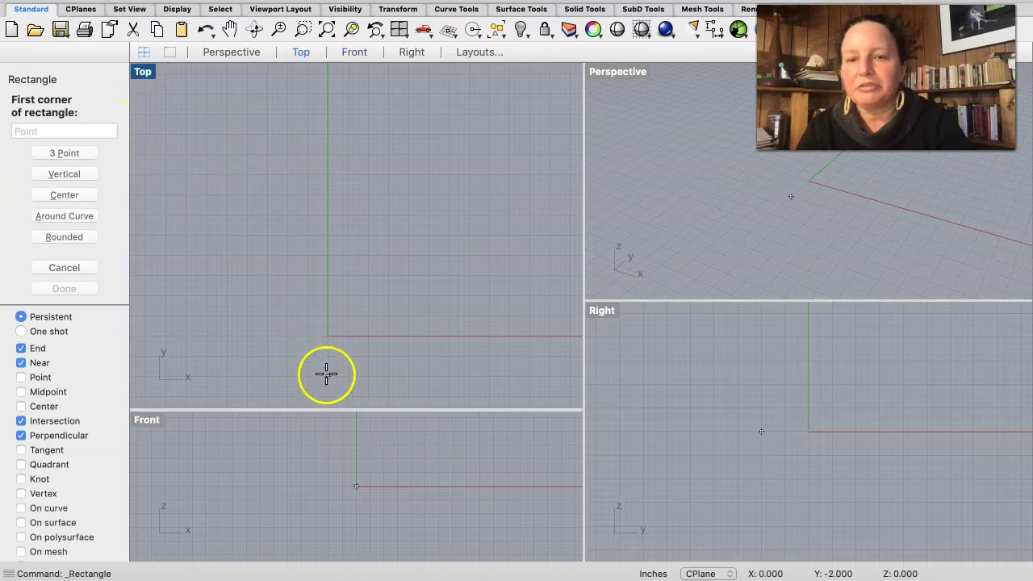
click(326, 335)
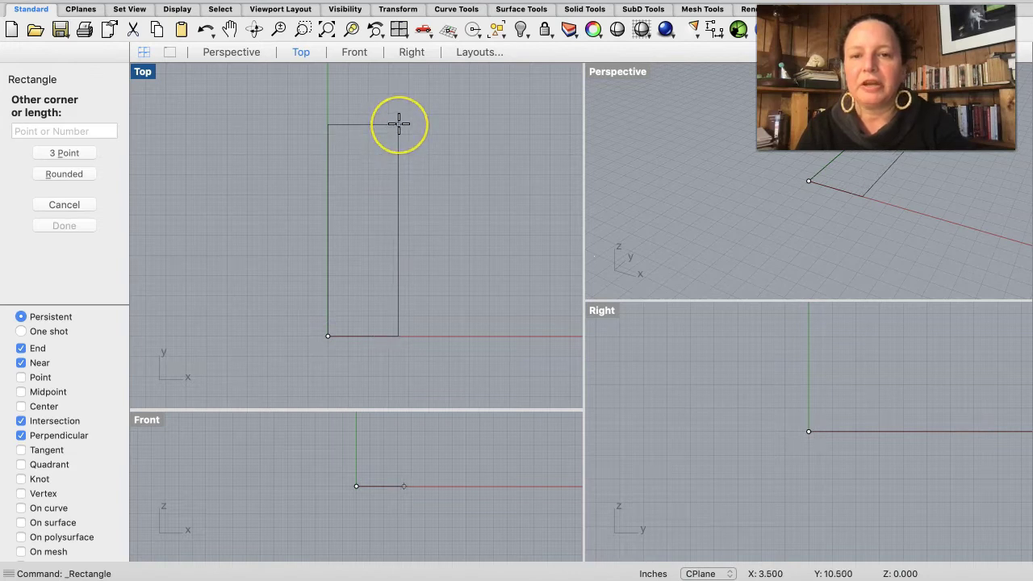
scroll(398, 123, up, 2)
scroll(398, 123, up, 2)
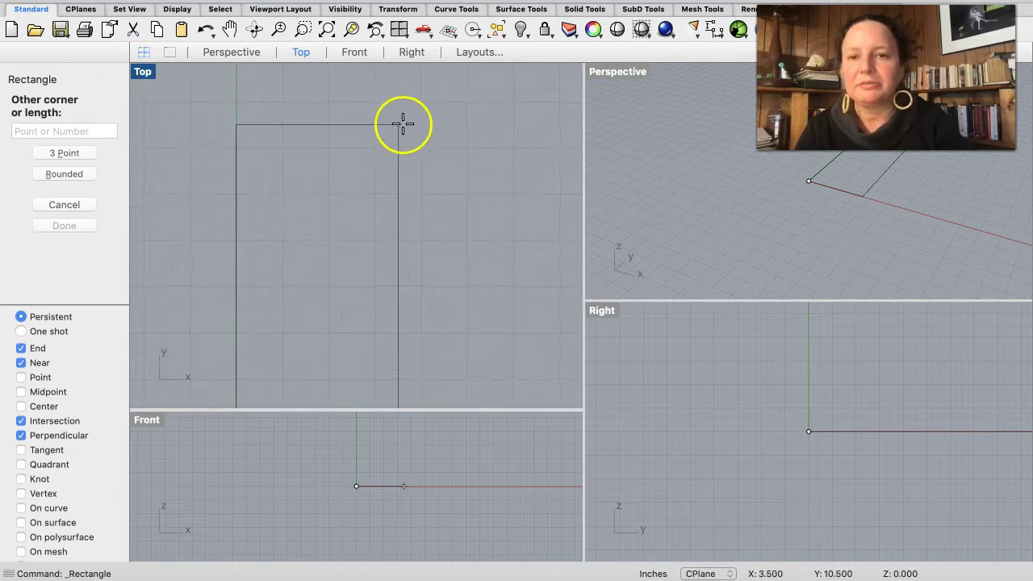
scroll(400, 121, up, 5)
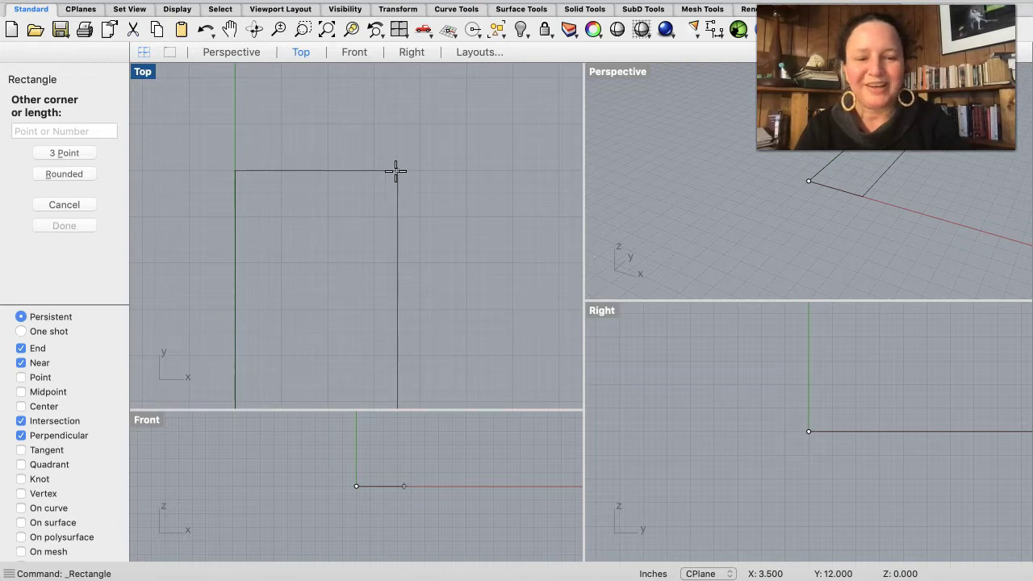
click(396, 170)
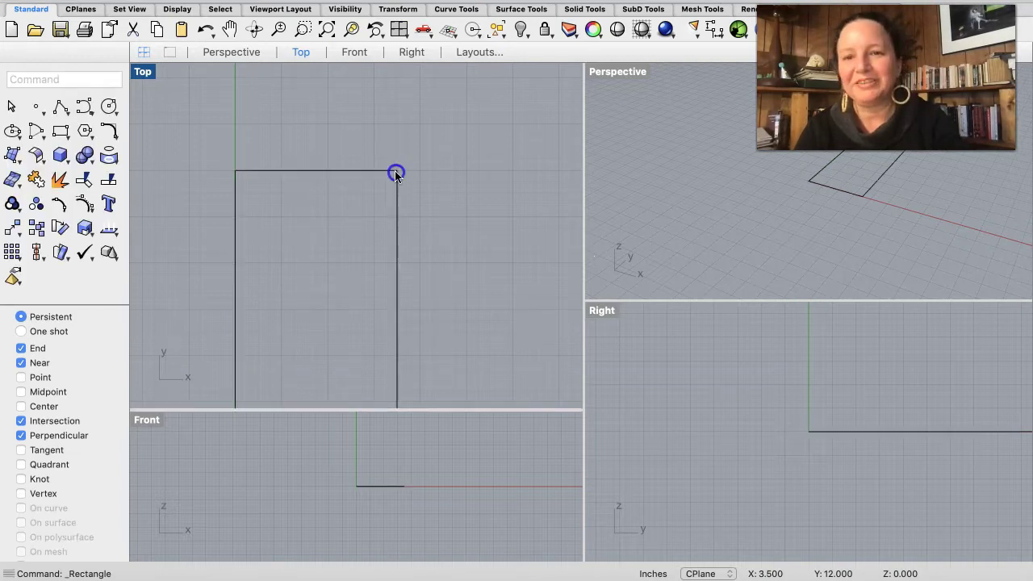
scroll(333, 260, down, 5)
scroll(333, 263, down, 5)
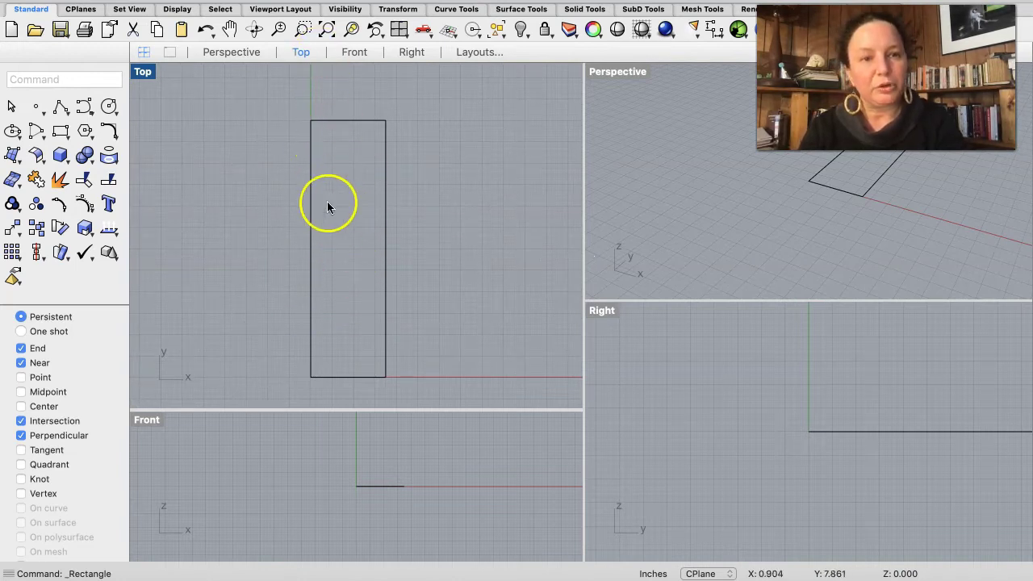
click(345, 308)
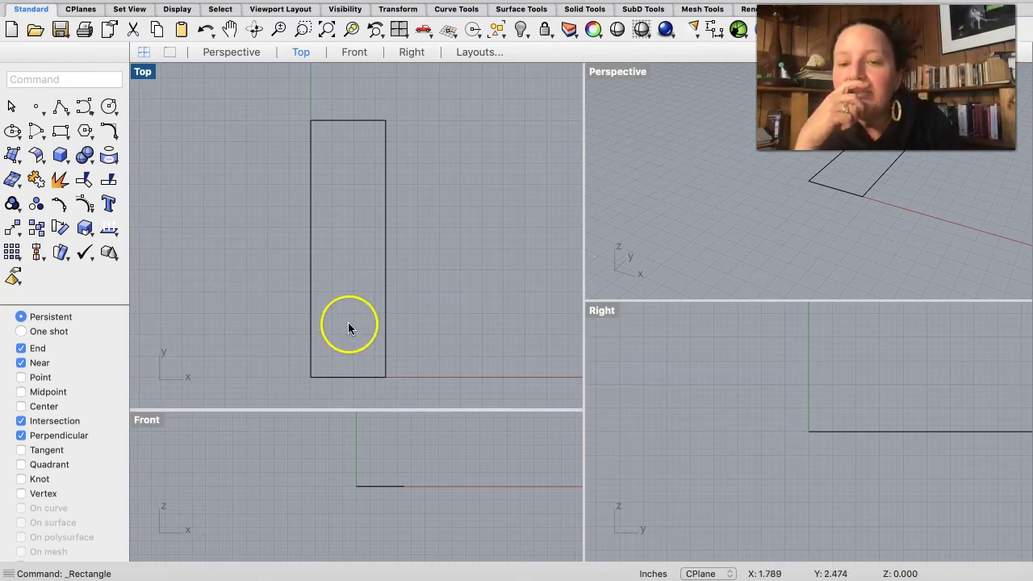
click(314, 334)
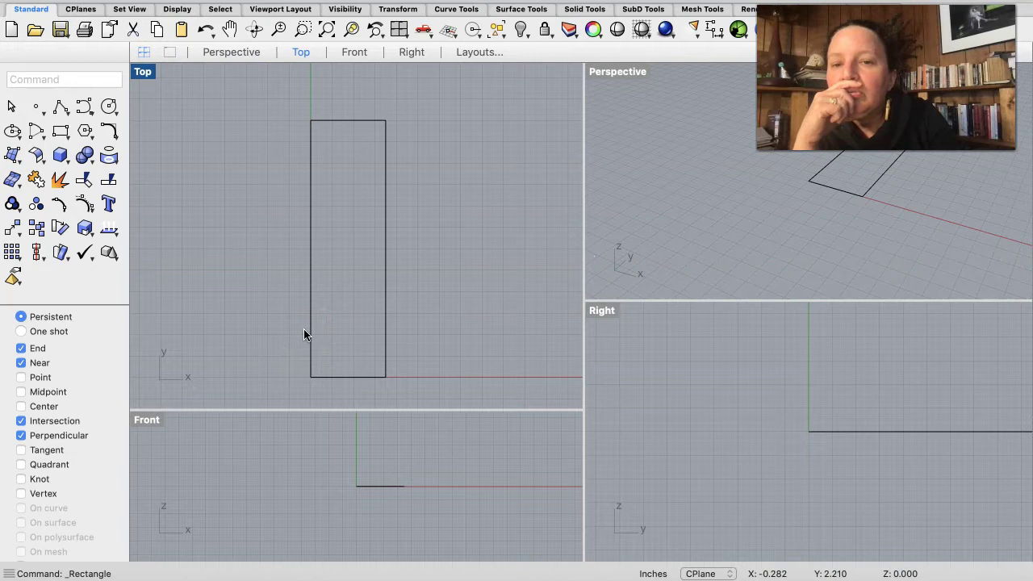
click(338, 367)
click(383, 274)
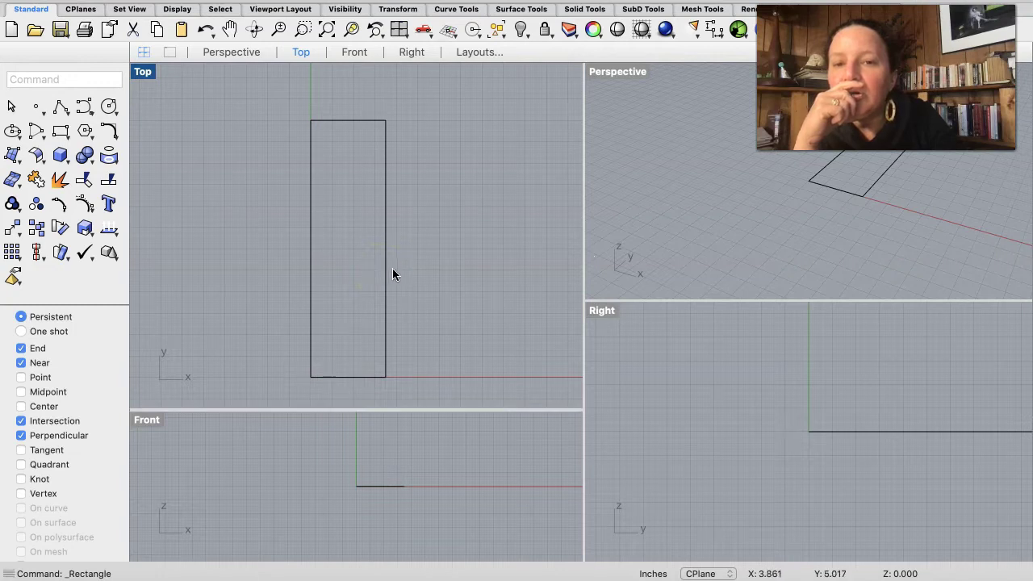
mouse_move(388, 274)
mouse_down()
mouse_move(352, 223)
mouse_move(364, 108)
mouse_move(359, 185)
mouse_up()
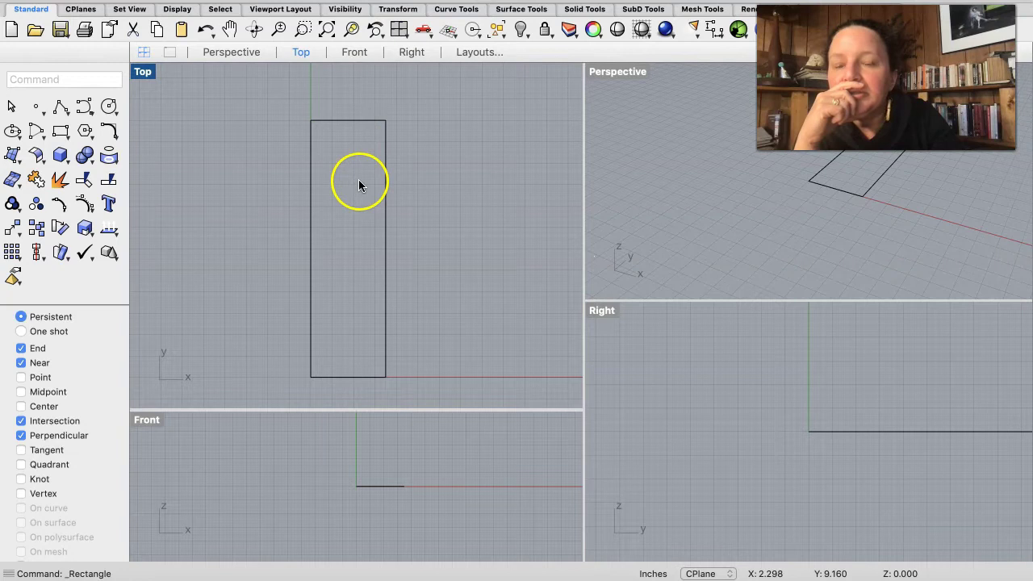
- Try shifting the rectangle slightly by freehand in the Top view, undoing each shift
click(360, 121)
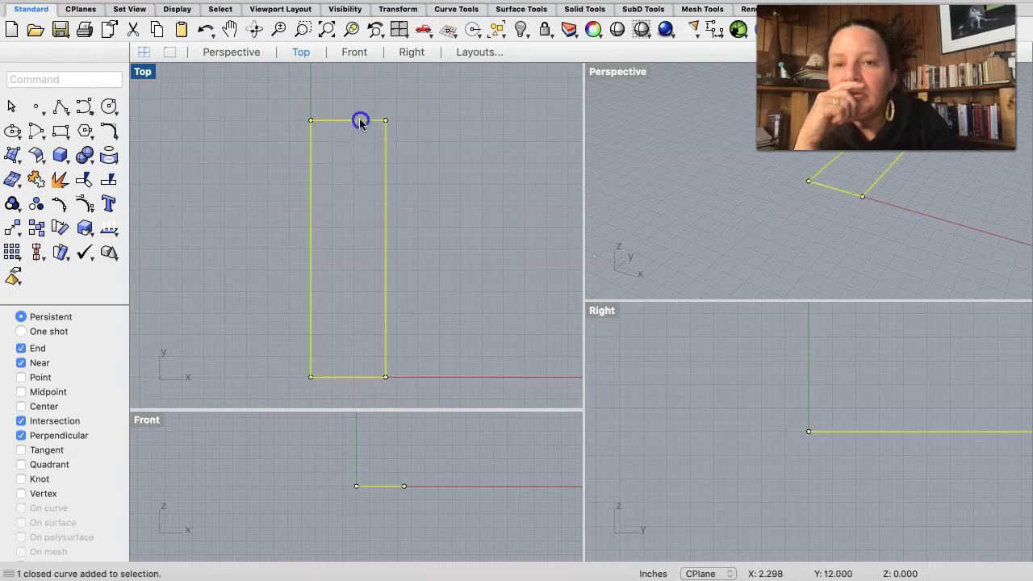
drag(360, 121, 360, 119)
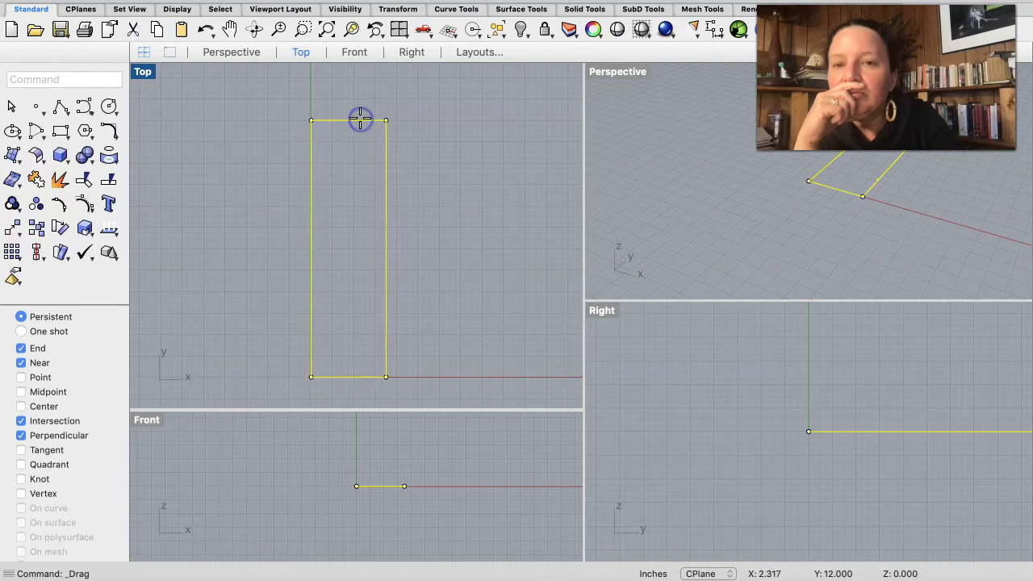
key(super+z)
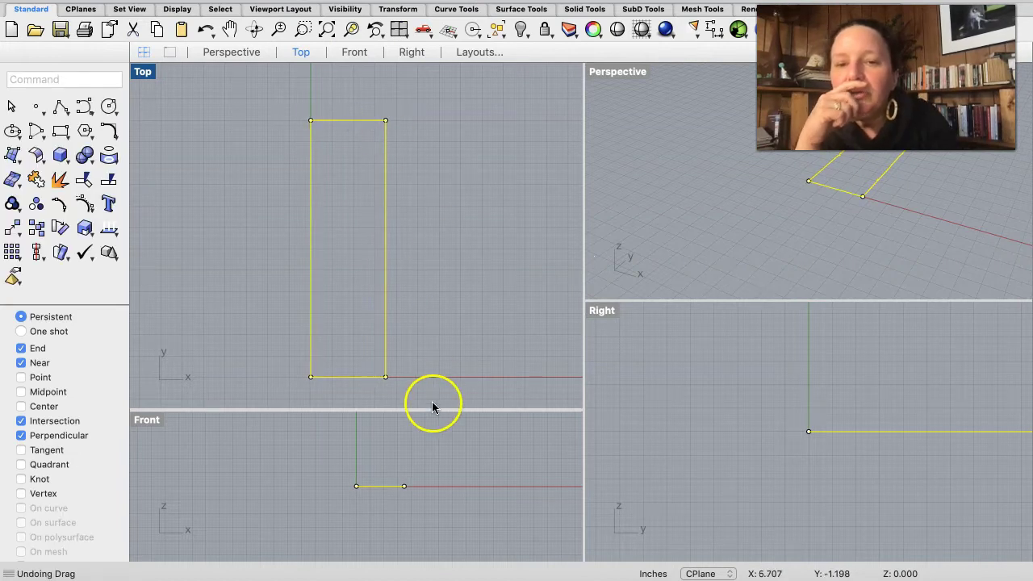
scroll(378, 394, up, 4)
scroll(379, 394, up, 3)
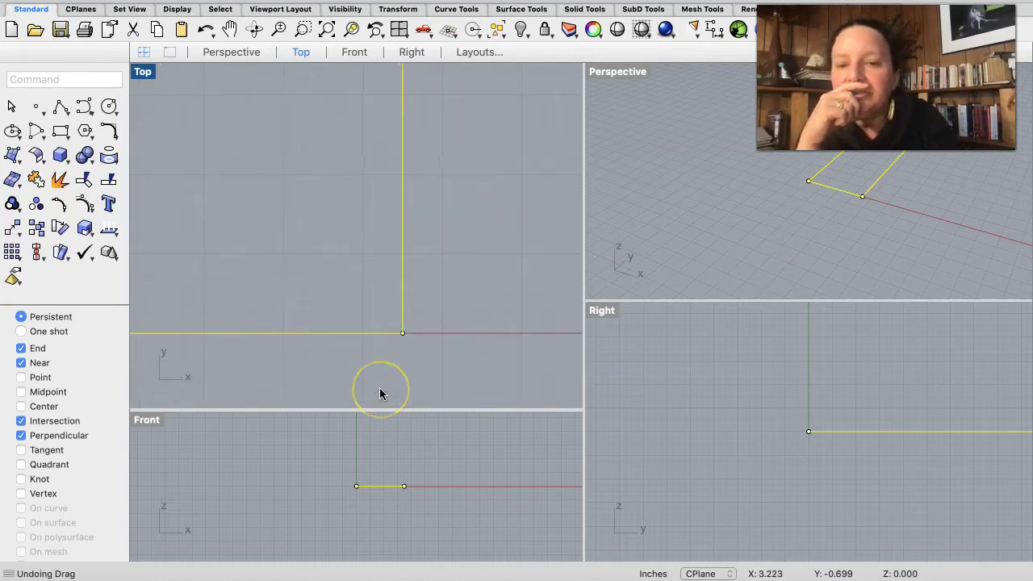
drag(407, 266, 428, 256)
key(Escape)
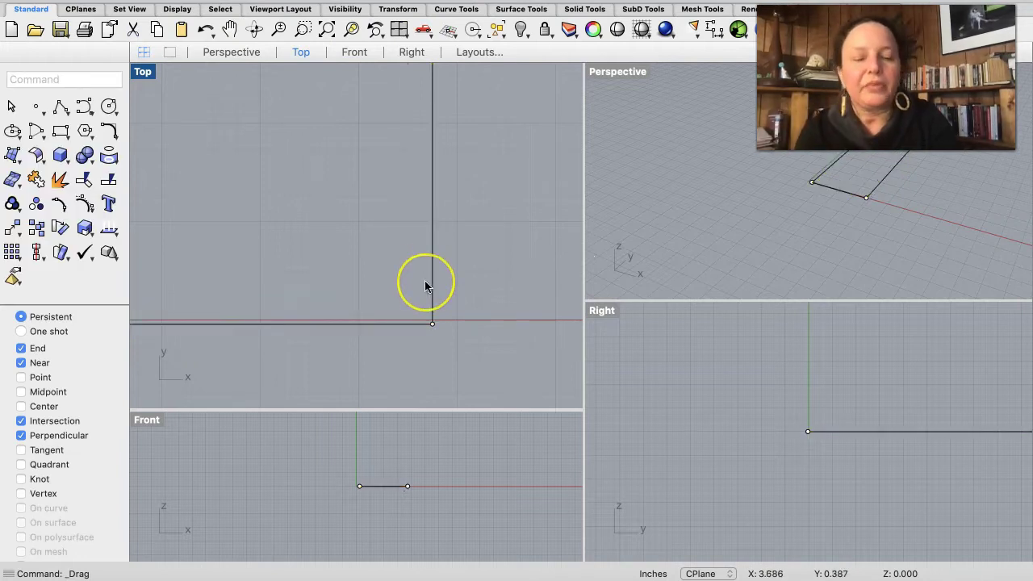
key(super+z)
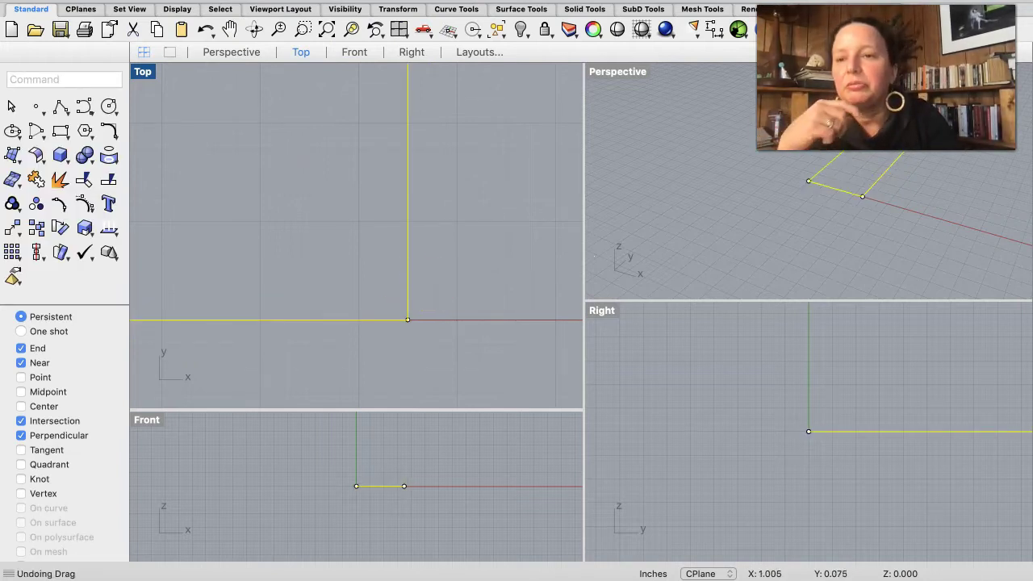
- Move the rectangle 0.25 inch in the positive X direction, using its corner on the X axis as base point, and deselect it
click(10, 229)
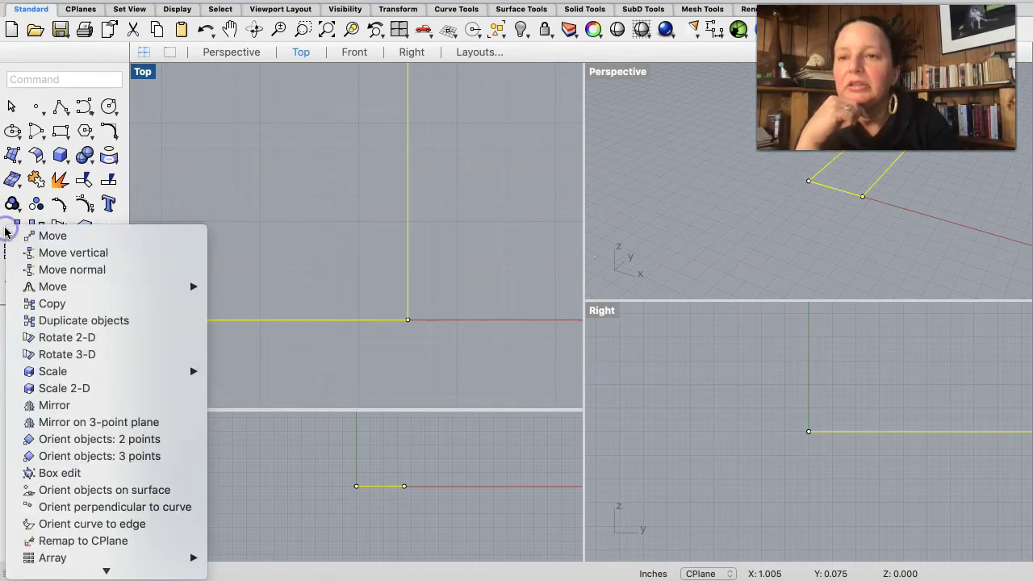
click(50, 236)
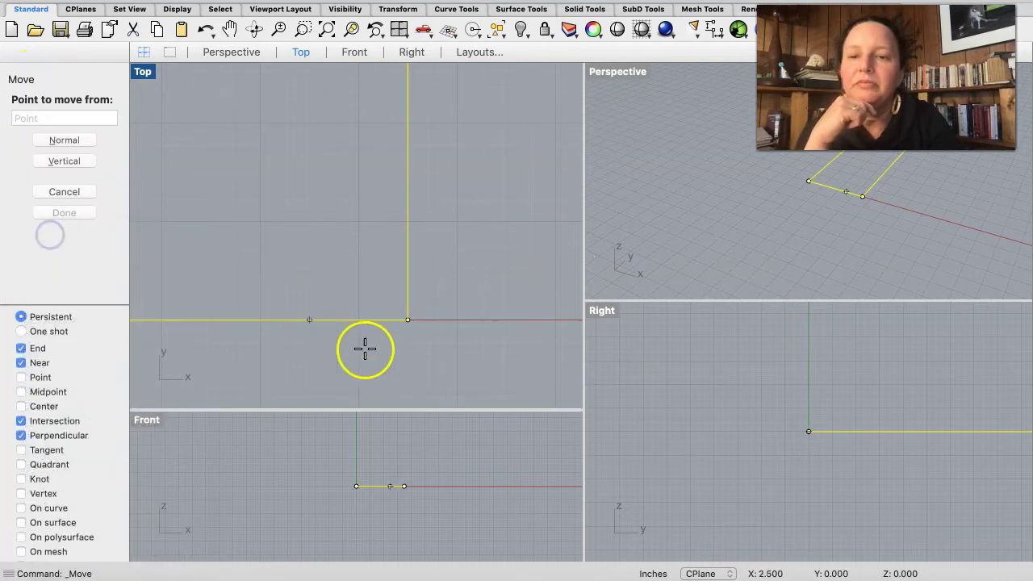
click(407, 321)
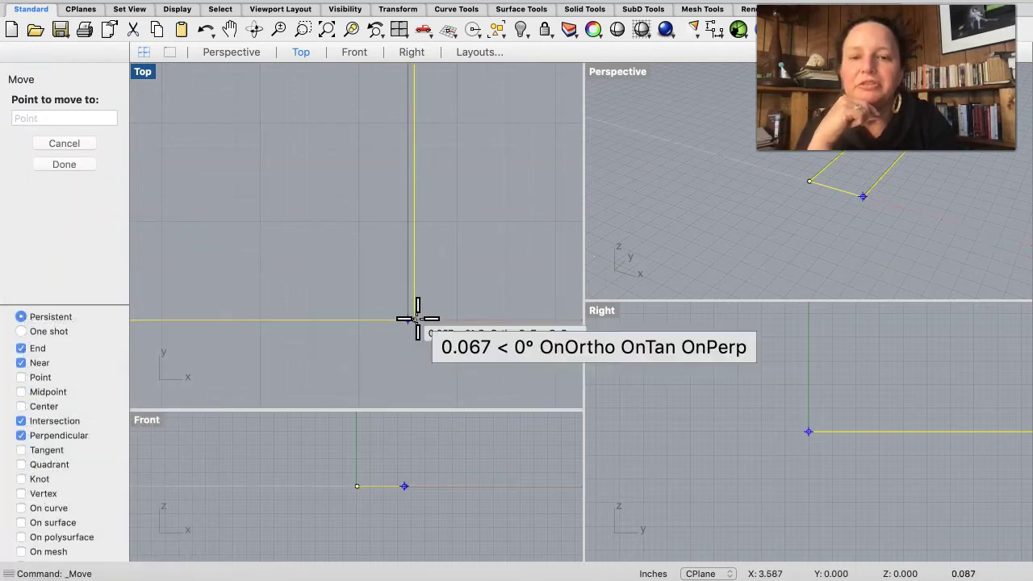
click(432, 321)
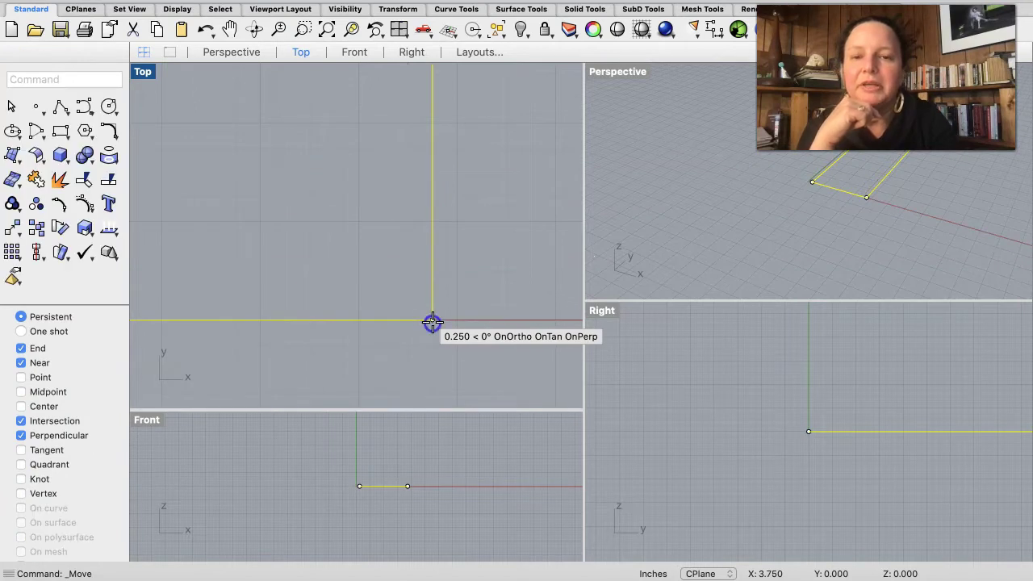
scroll(257, 355, down, 3)
scroll(257, 355, left, 3)
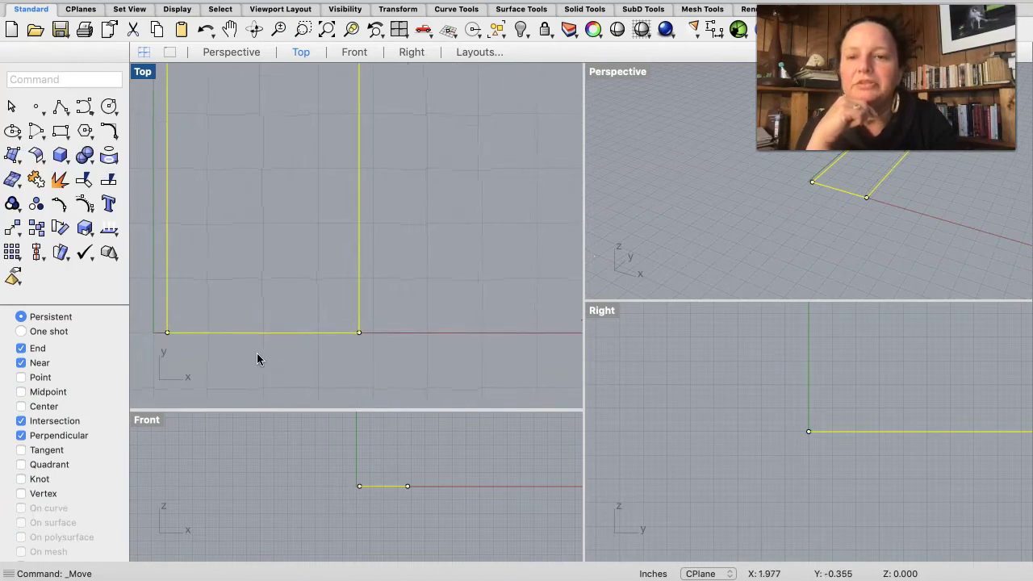
click(313, 326)
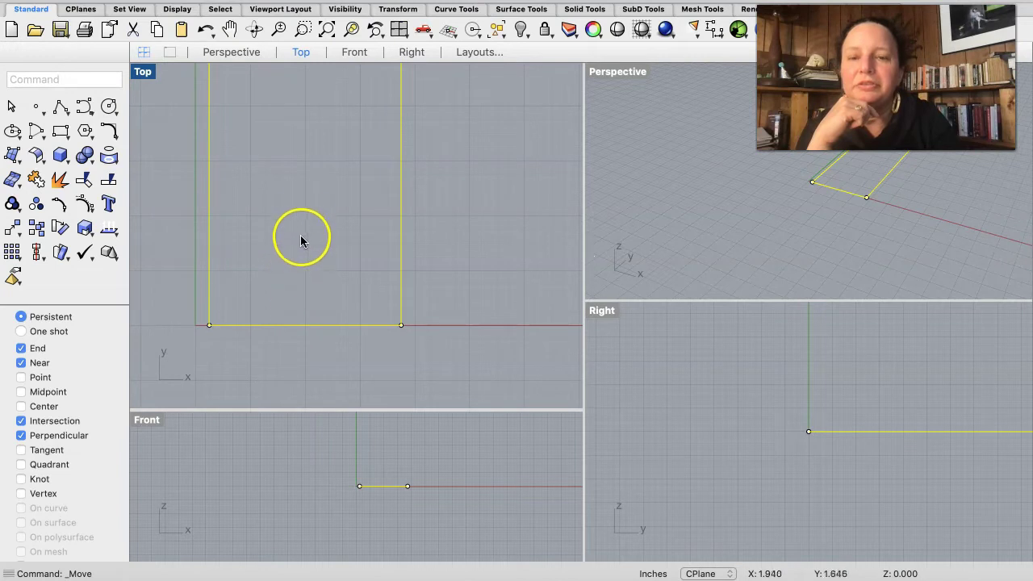
click(299, 351)
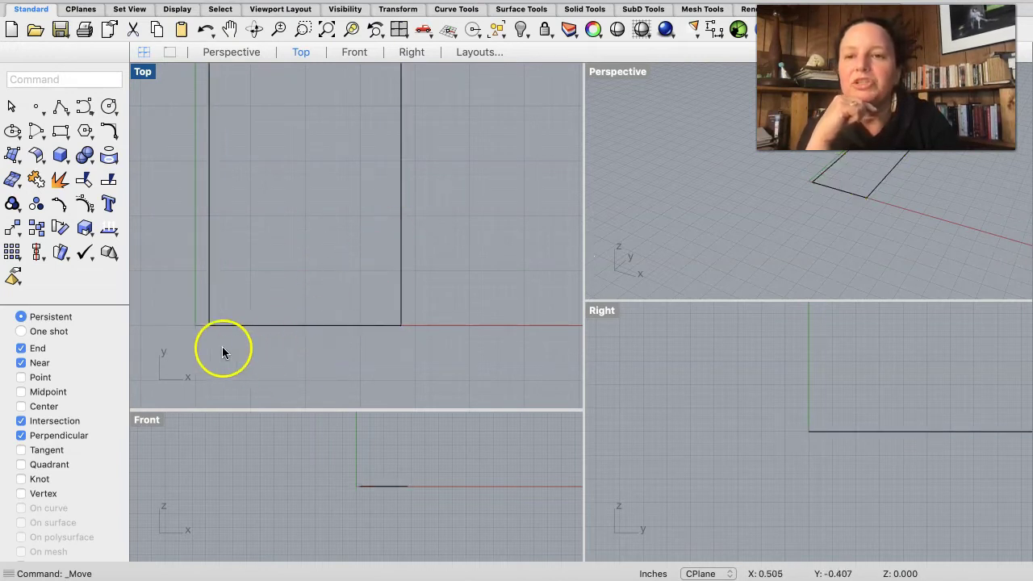
- Draw a vertical polyline about 6 inches long from the midpoint of the rectangle's lower edge at X 2, and select it
click(59, 108)
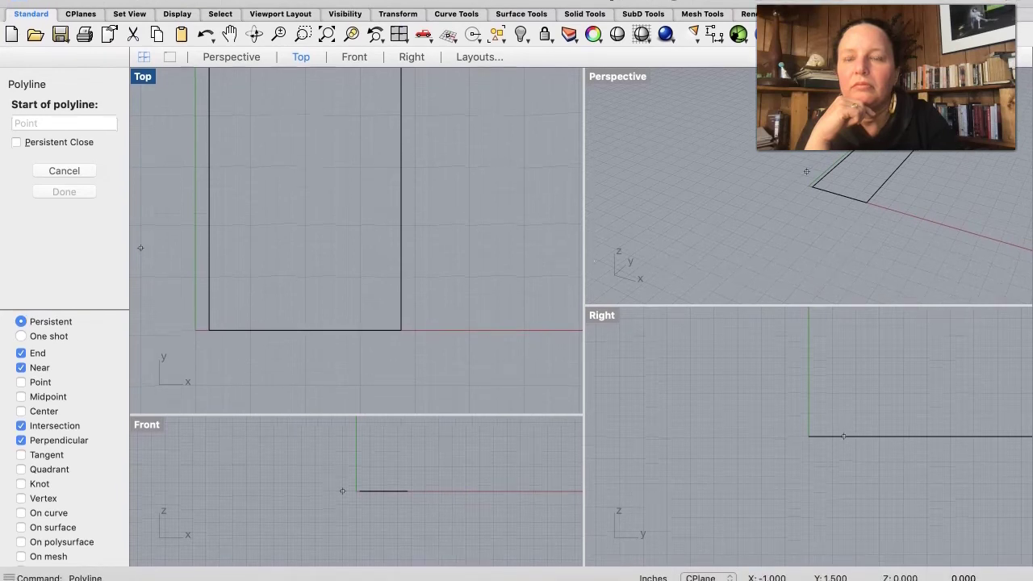
click(306, 327)
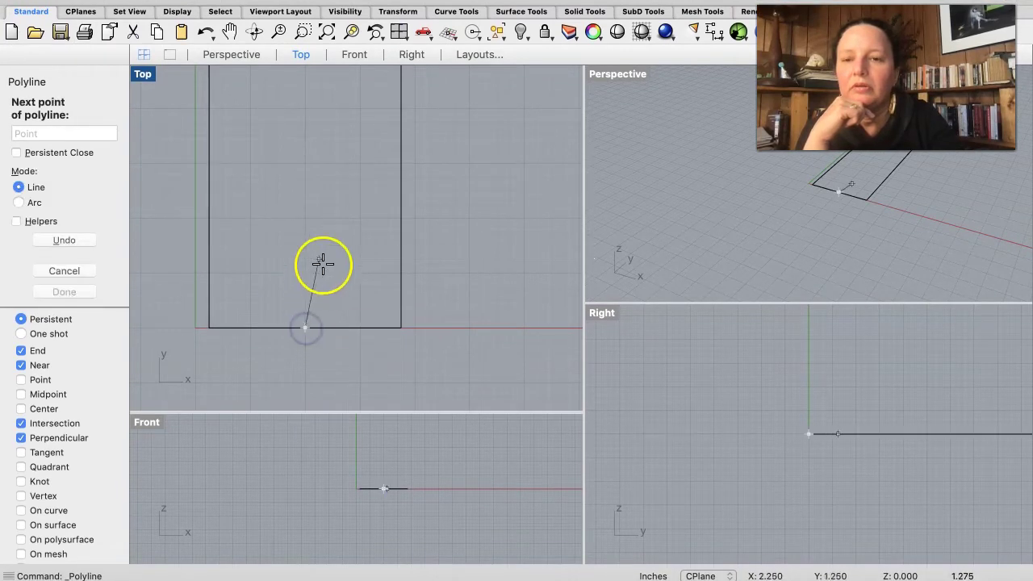
scroll(297, 220, up, 5)
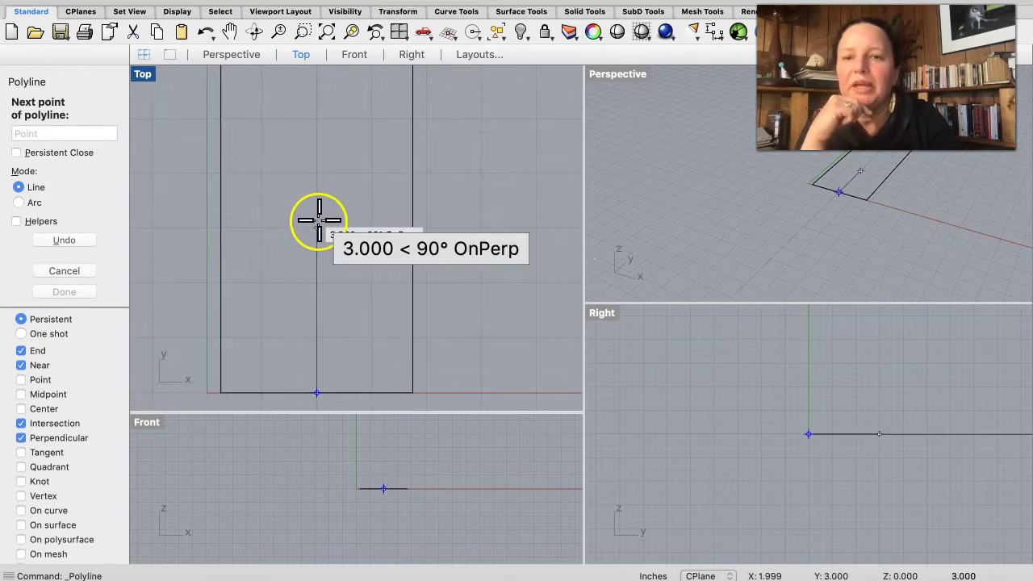
scroll(314, 109, up, 3)
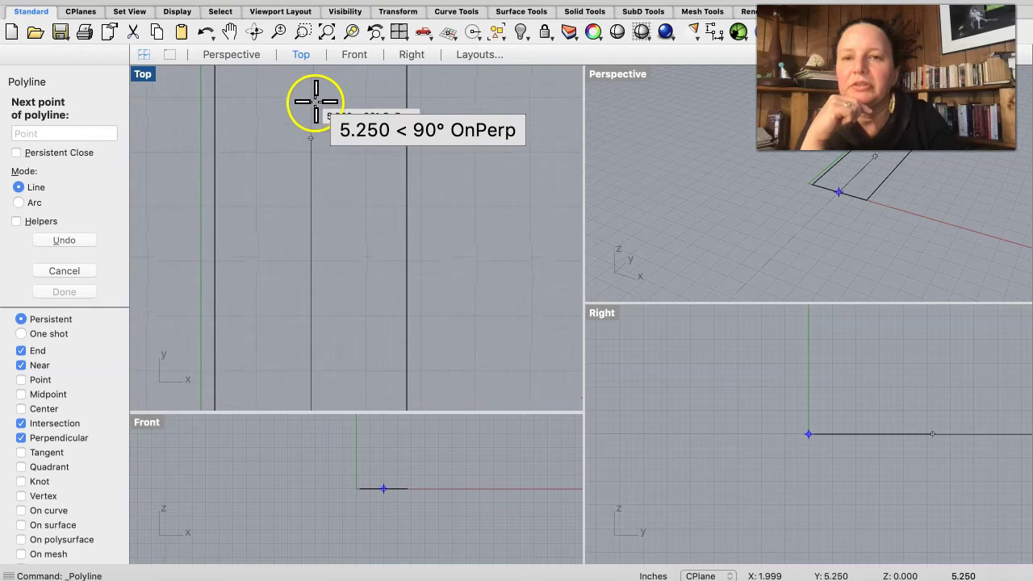
click(313, 98)
right_click(341, 250)
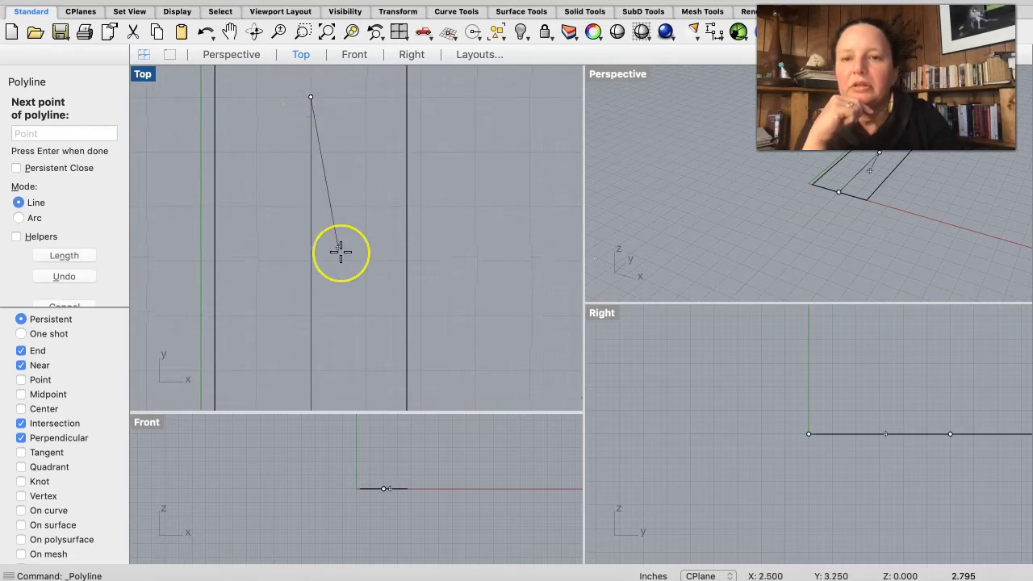
scroll(322, 284, down, 4)
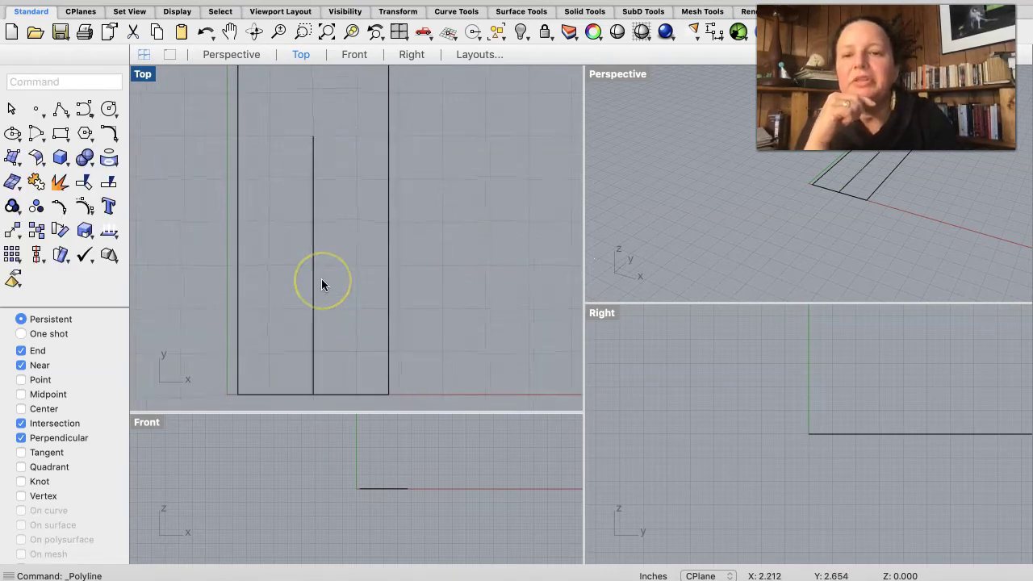
click(314, 285)
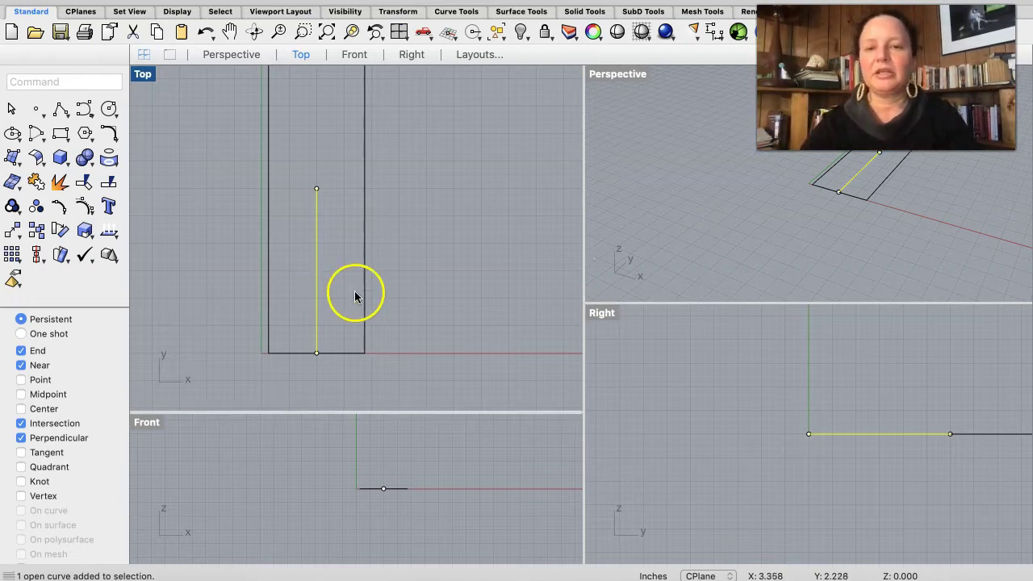
- Deselect the centre line and widen the Top viewport to make room for drawing near the rectangle's lower end
click(401, 289)
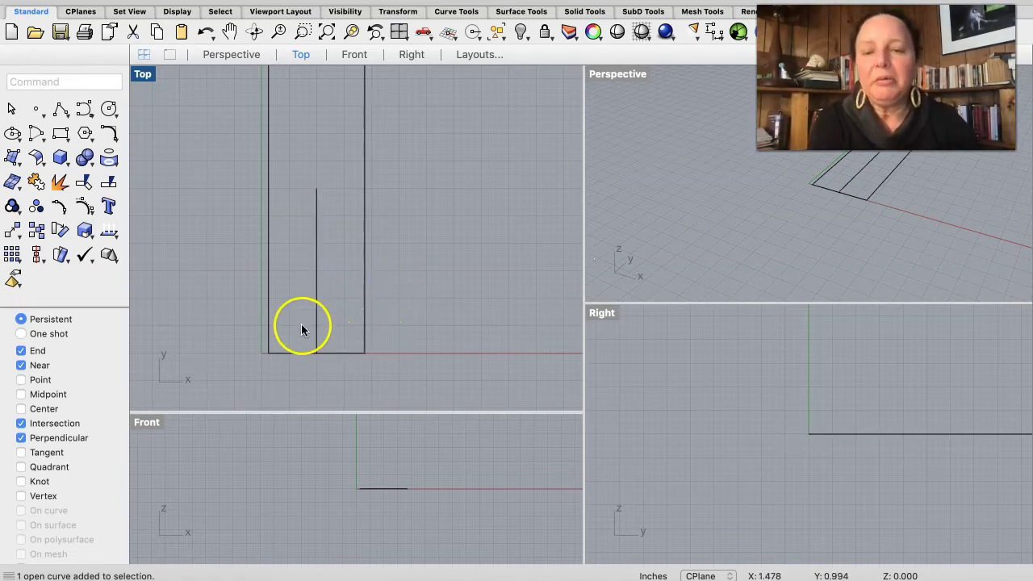
scroll(301, 327, left, 5)
scroll(301, 323, right, 3)
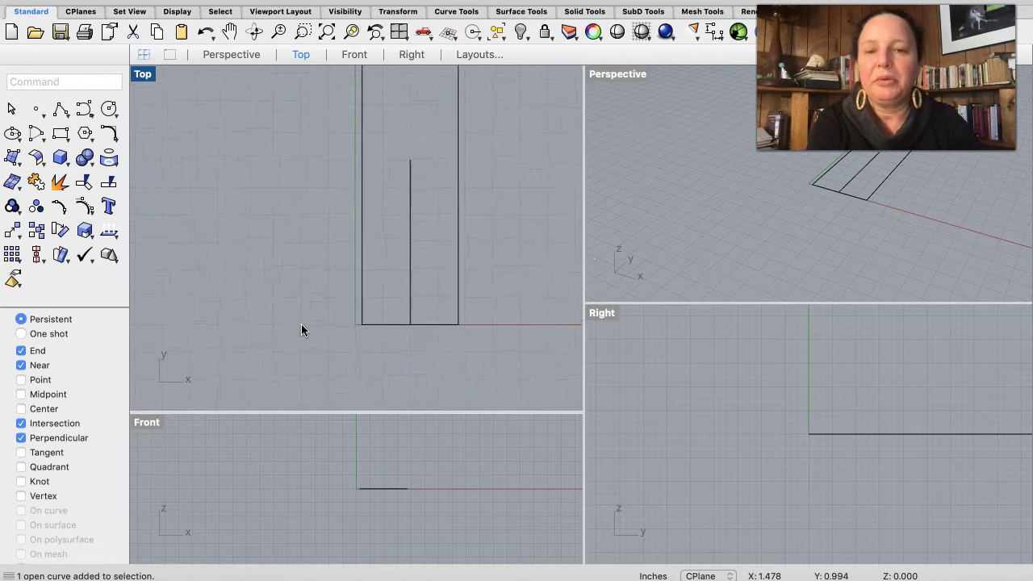
scroll(303, 322, up, 2)
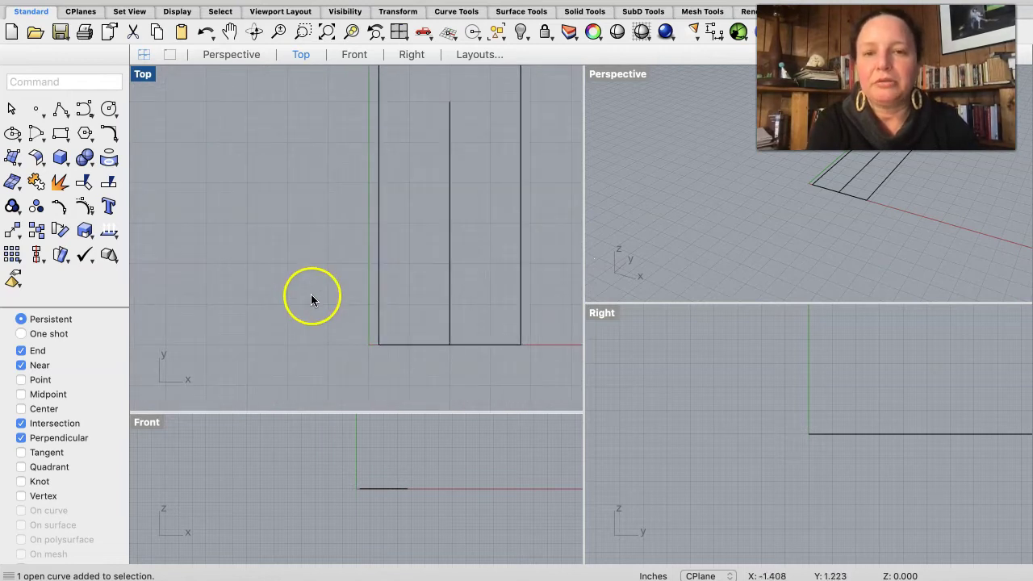
drag(582, 270, 766, 286)
scroll(694, 202, right, 3)
scroll(695, 202, up, 2)
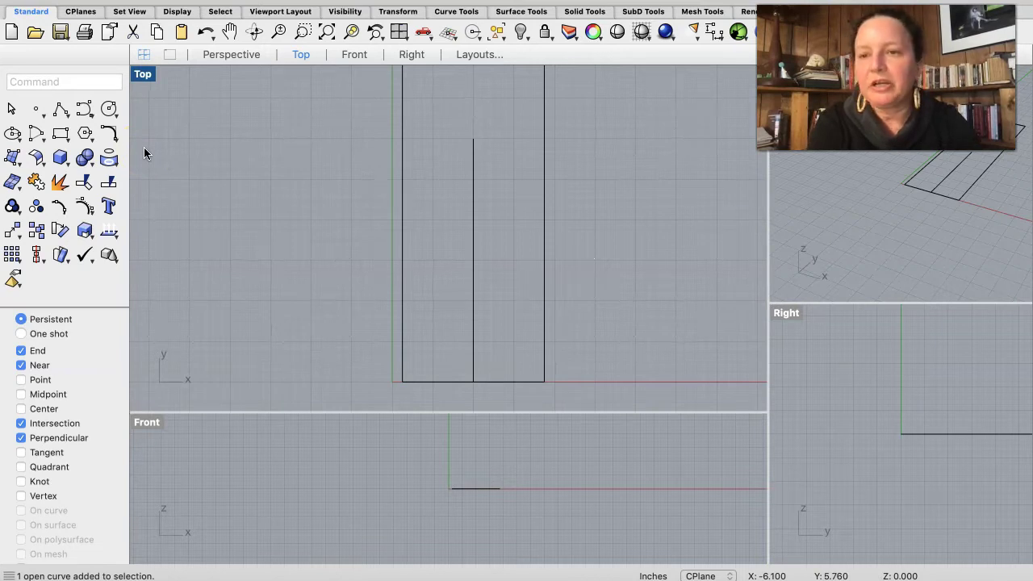
- With the Near snap off, create a solid cylinder of 1.75 inch radius along the centre line, from X 2, Y 0.25 to the line's upper end
click(68, 164)
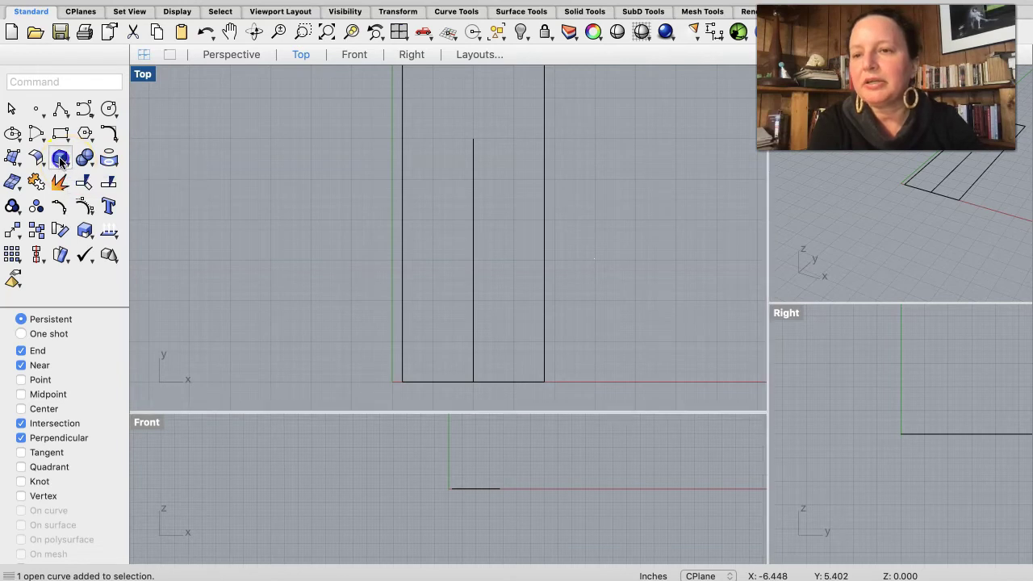
click(59, 165)
click(81, 183)
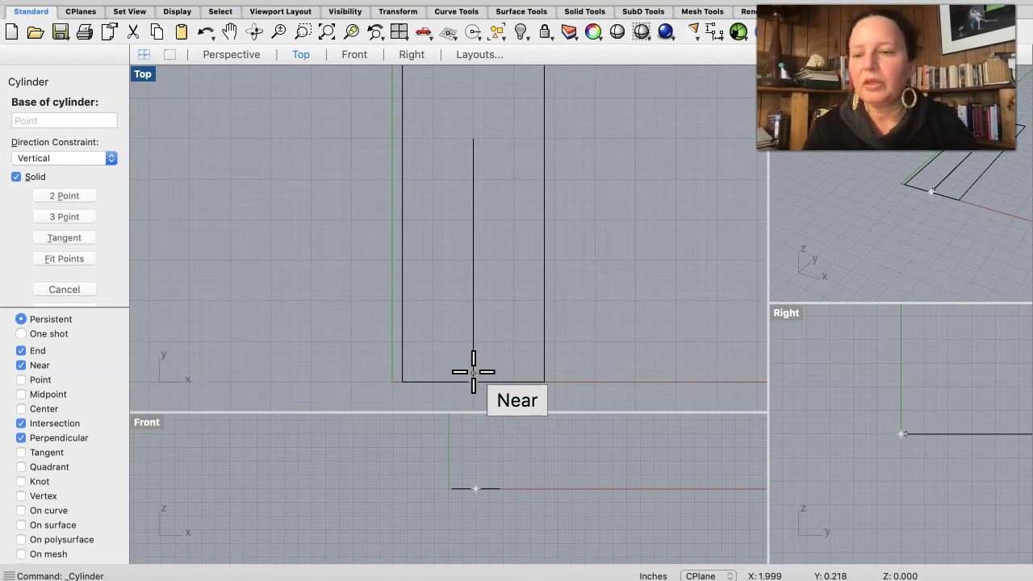
click(21, 364)
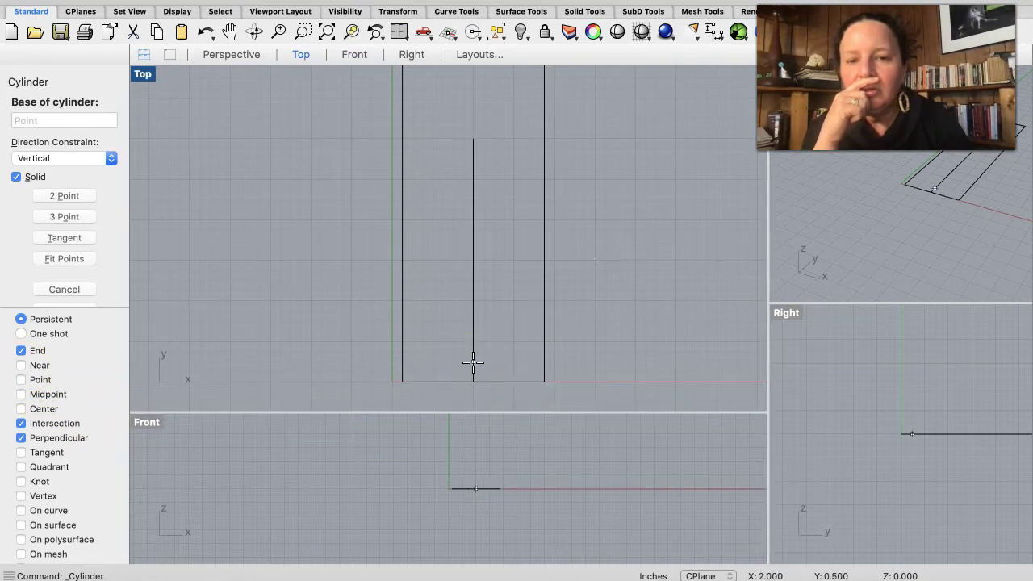
click(474, 370)
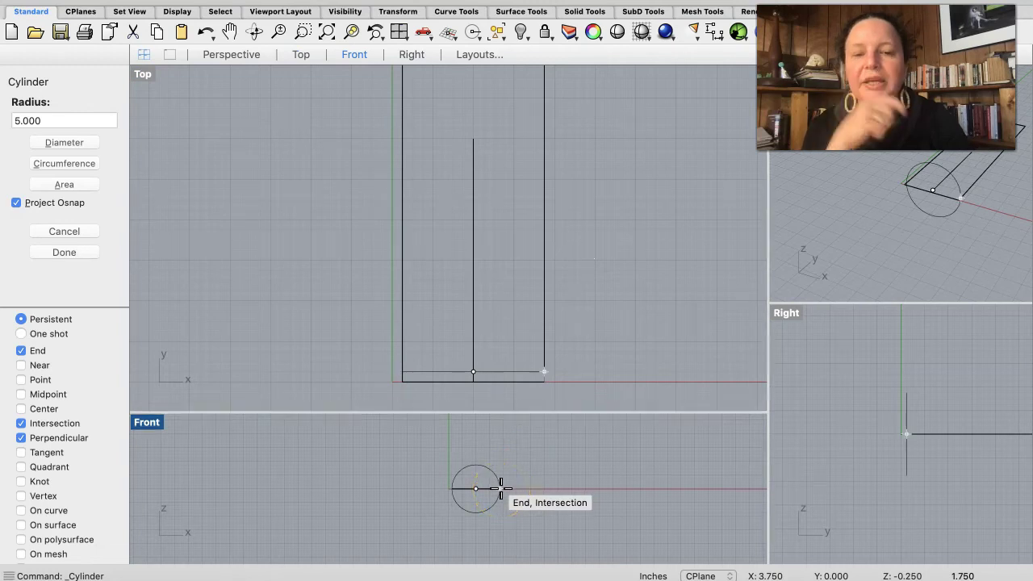
scroll(484, 494, up, 2)
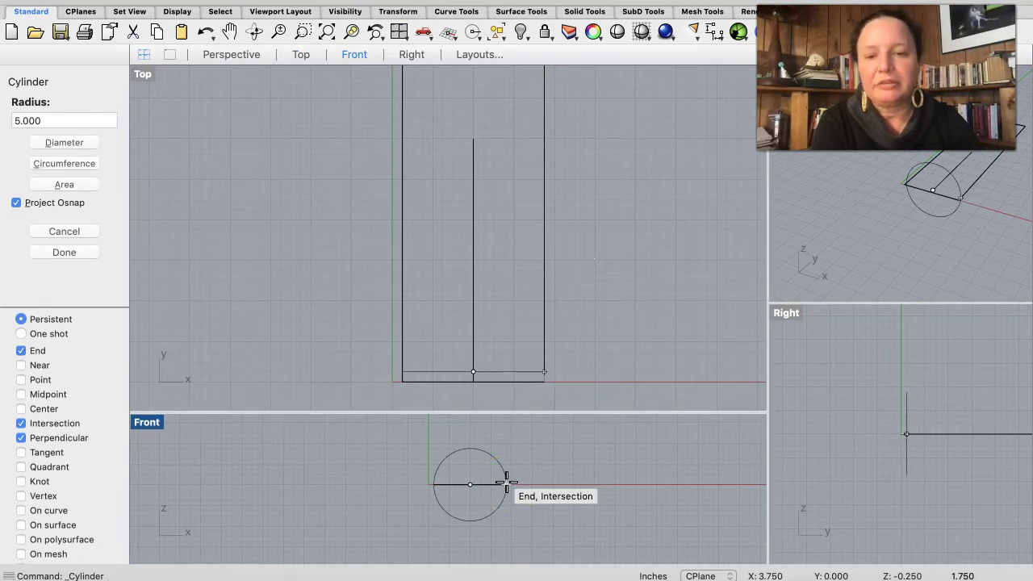
click(506, 482)
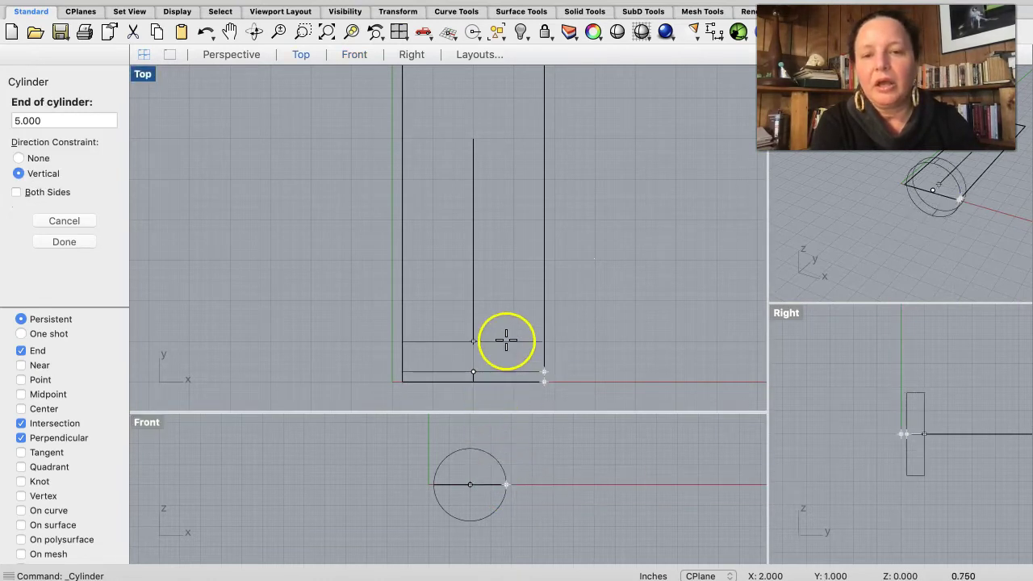
click(482, 140)
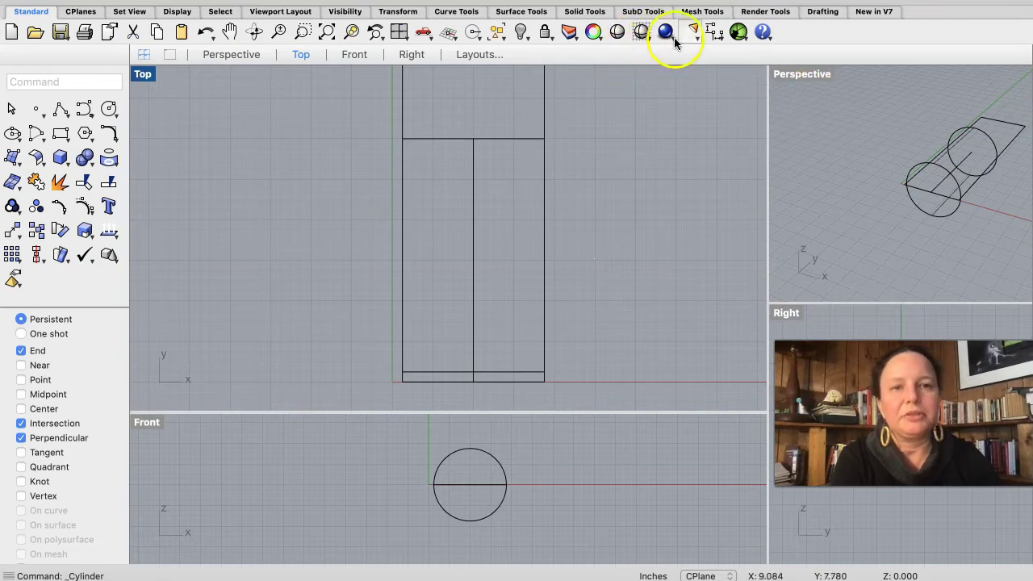
- Set the Perspective view to Shaded display and check the cylinder from several angles
click(791, 105)
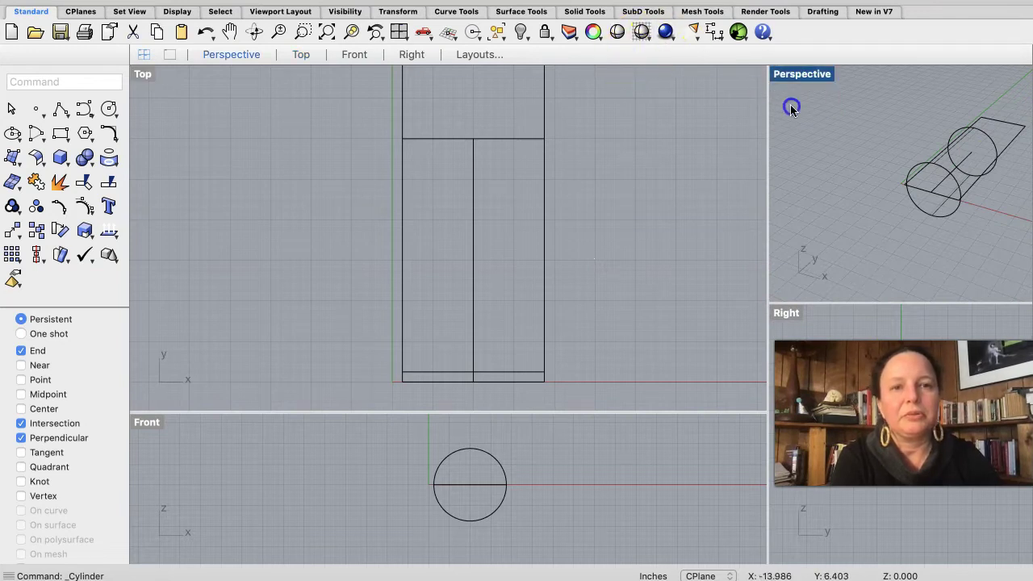
click(618, 33)
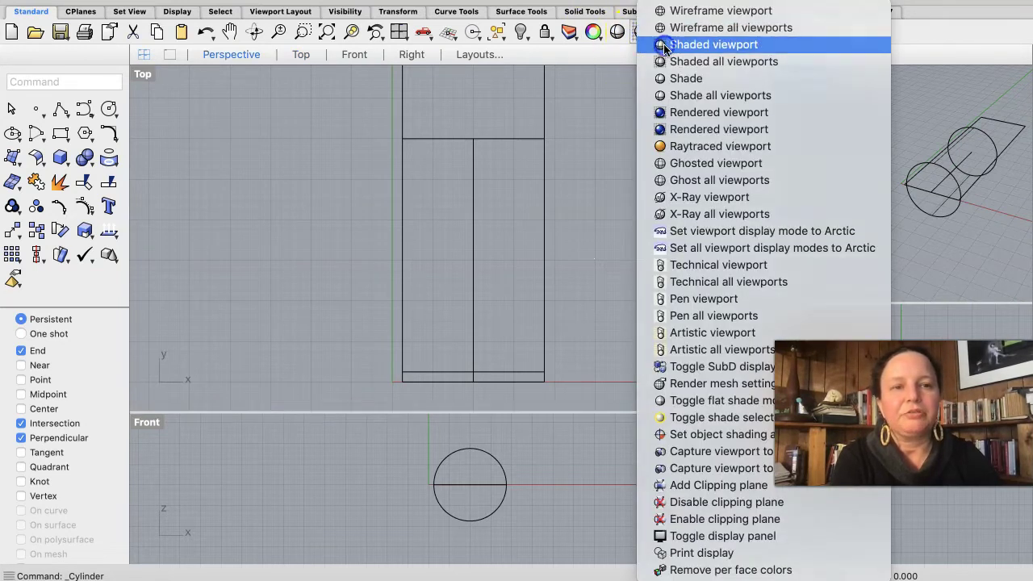
click(665, 46)
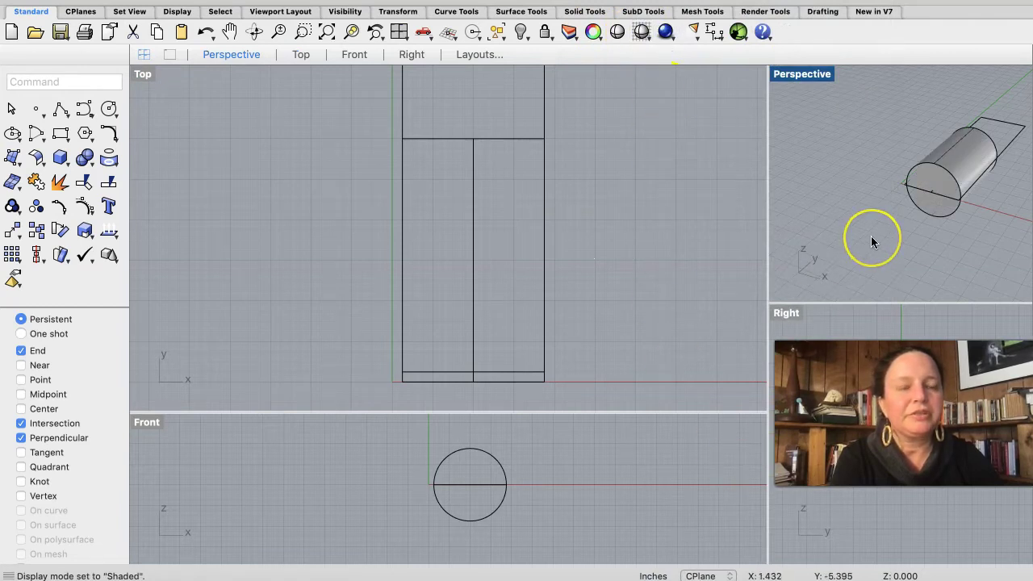
scroll(871, 235, up, 5)
scroll(871, 236, up, 5)
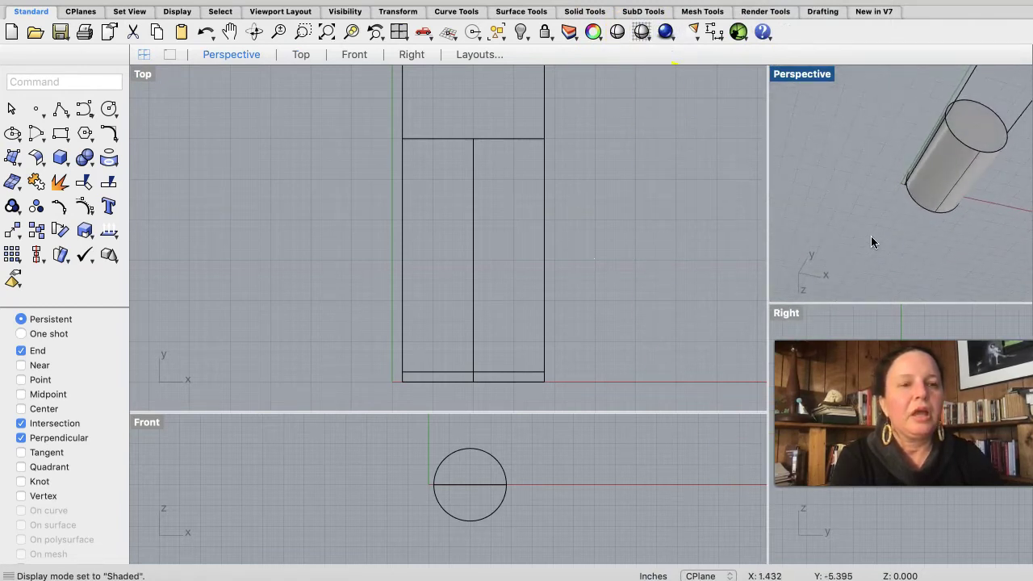
scroll(871, 236, down, 5)
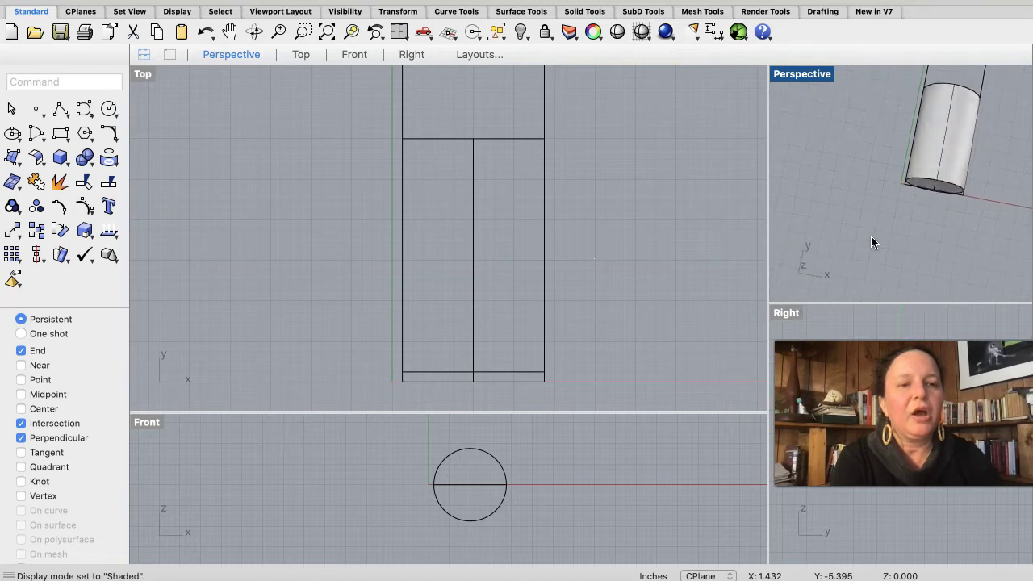
scroll(871, 235, up, 5)
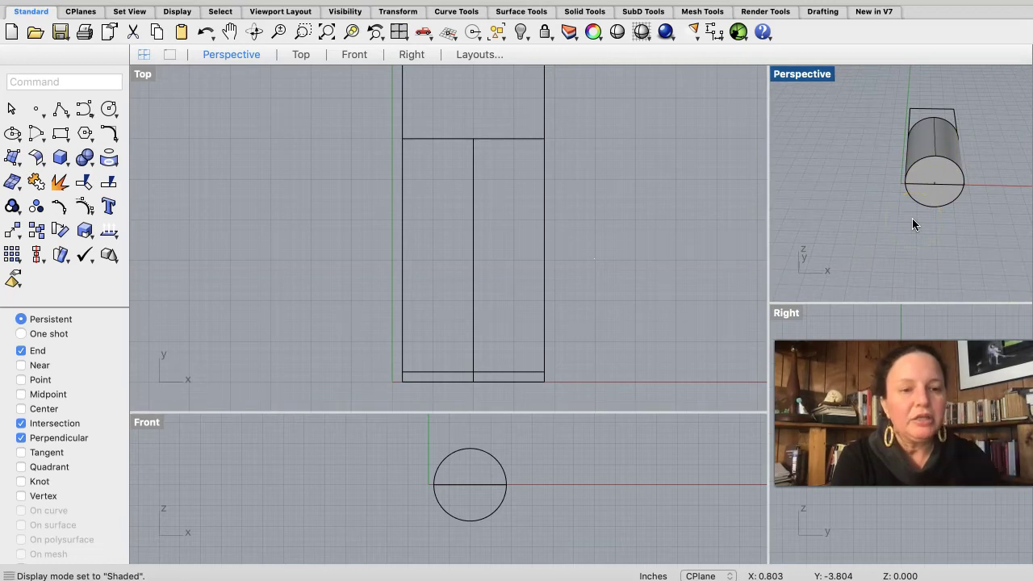
- Explode the cylinder into separate surfaces and deselect them
click(951, 172)
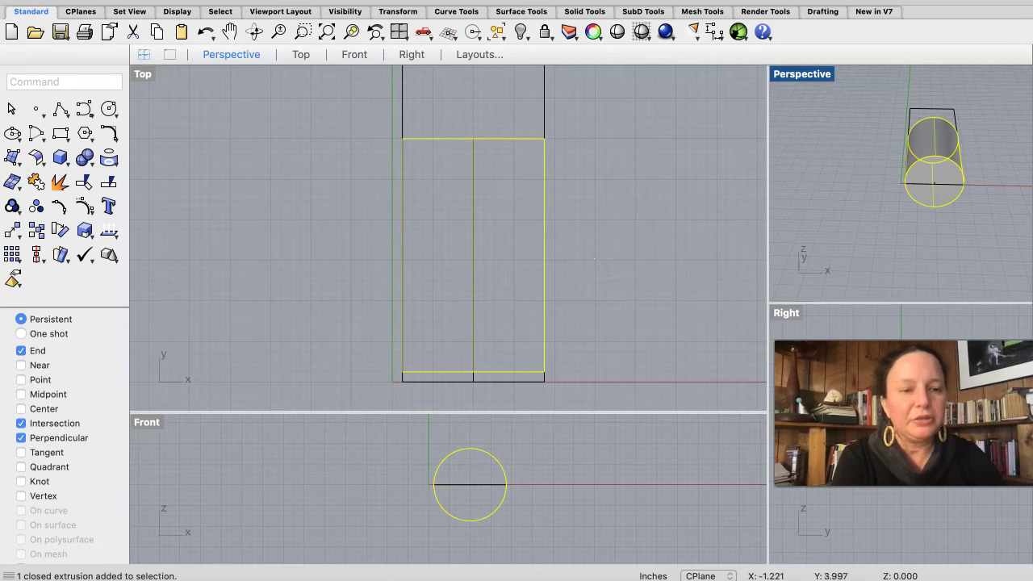
click(59, 184)
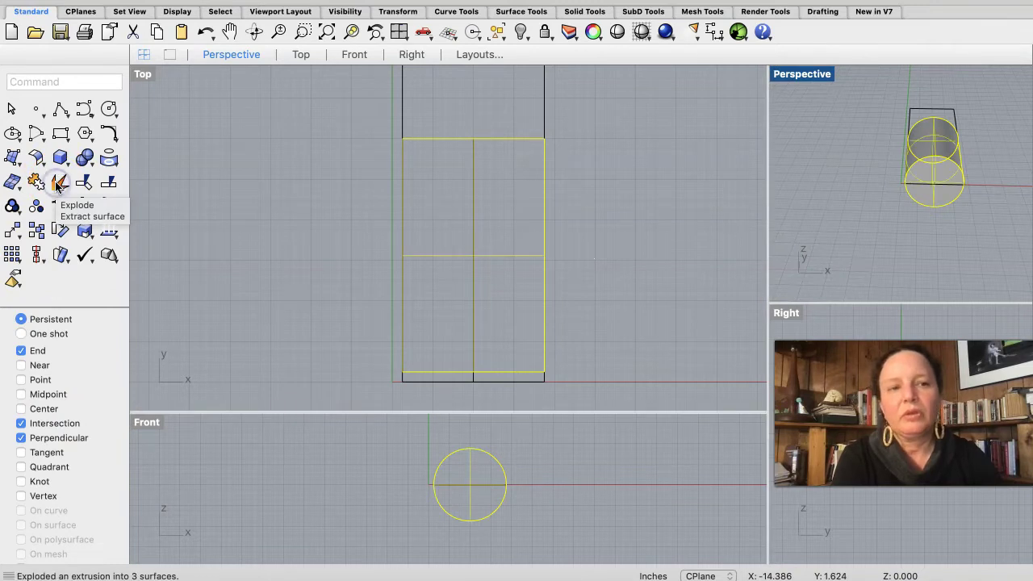
click(672, 275)
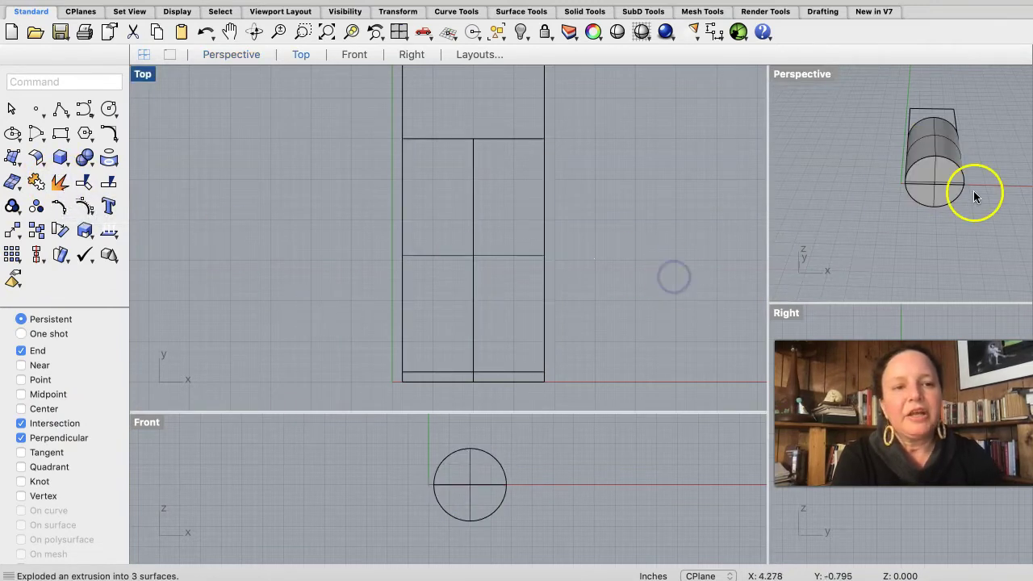
- Delete the cap surfaces at both ends of the exploded cylinder, leaving an open tube
click(941, 172)
key(Delete)
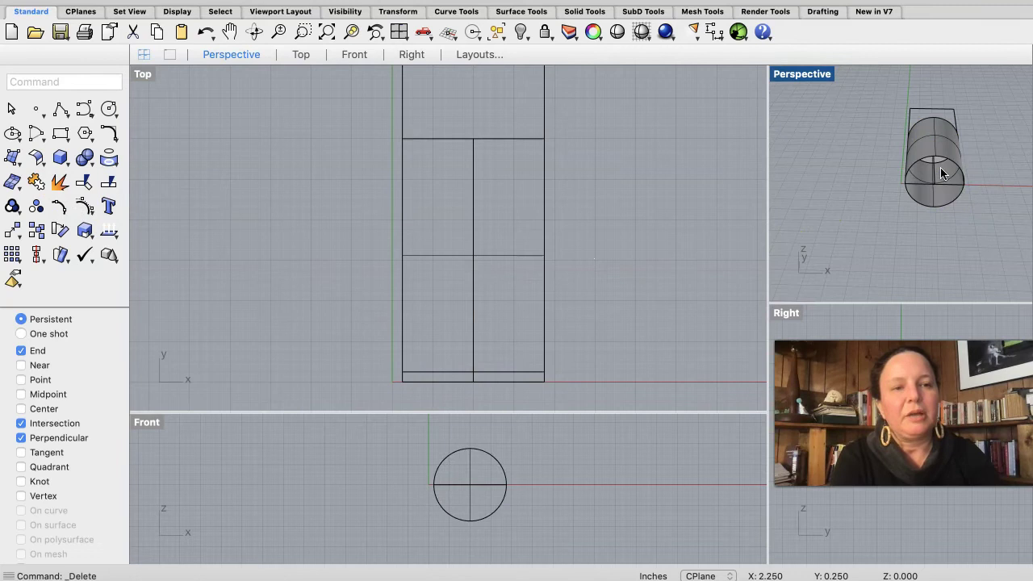
scroll(941, 172, down, 5)
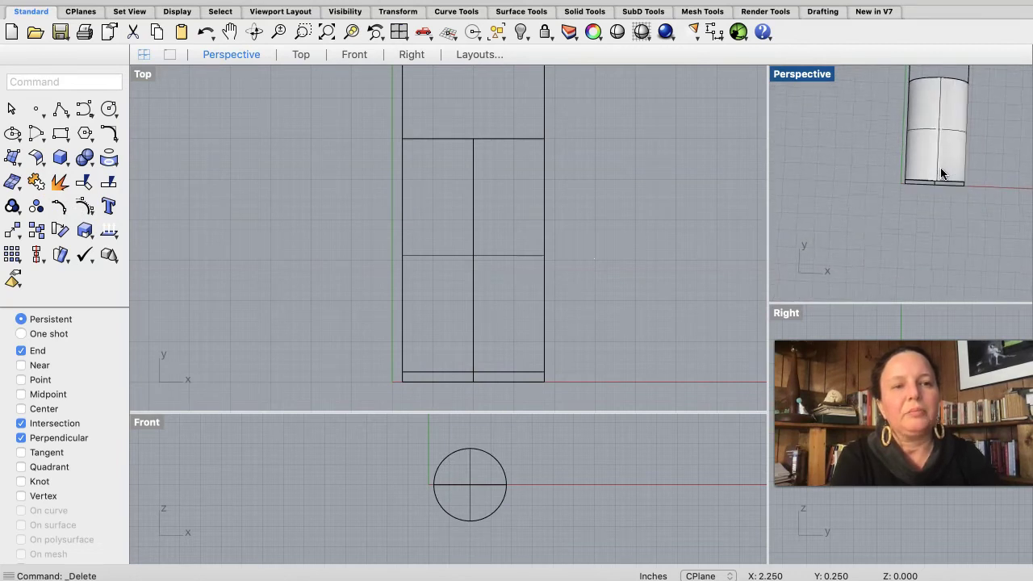
scroll(941, 172, down, 5)
click(949, 107)
key(super+shift+j)
key(Delete)
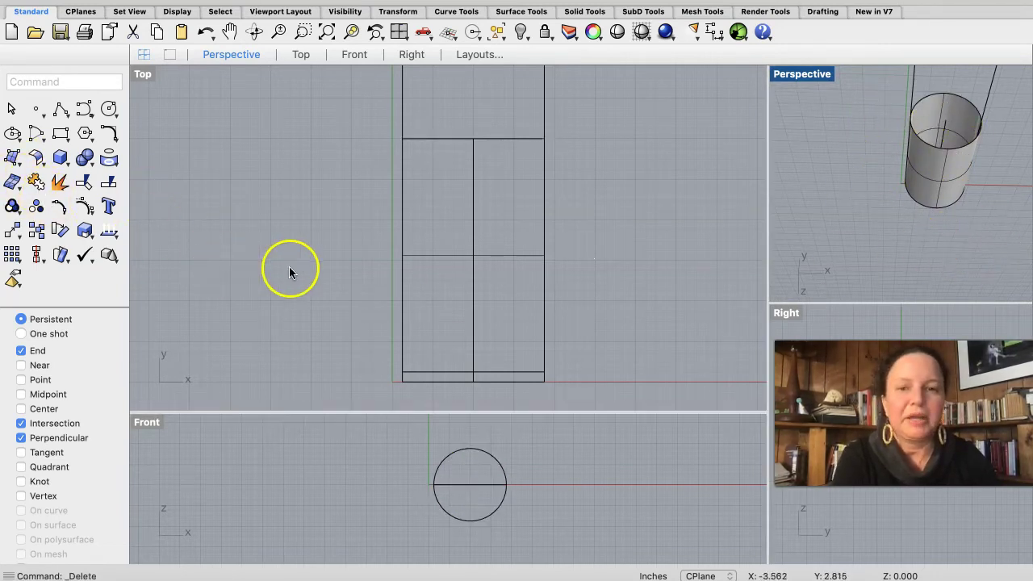
- Draw a degree 3 curve in the Top view with control points (2, 0.25), (1, 0.25), (0.5, 0), (0.25, 0) and (0.25, 0.25), and select it
mouse_move(928, 202)
right_down()
mouse_move(938, 190)
mouse_move(922, 204)
right_up()
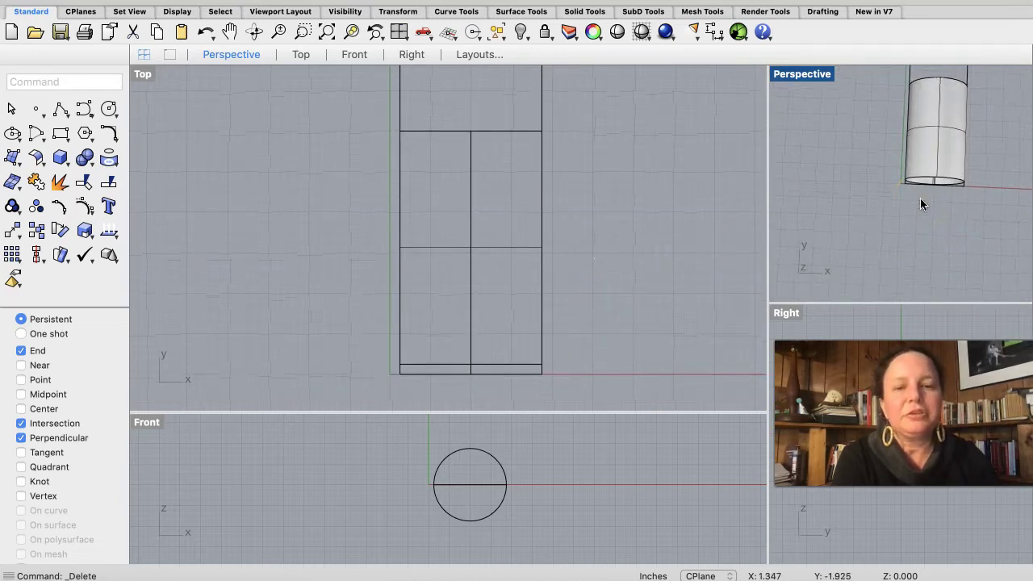
scroll(459, 379, up, 5)
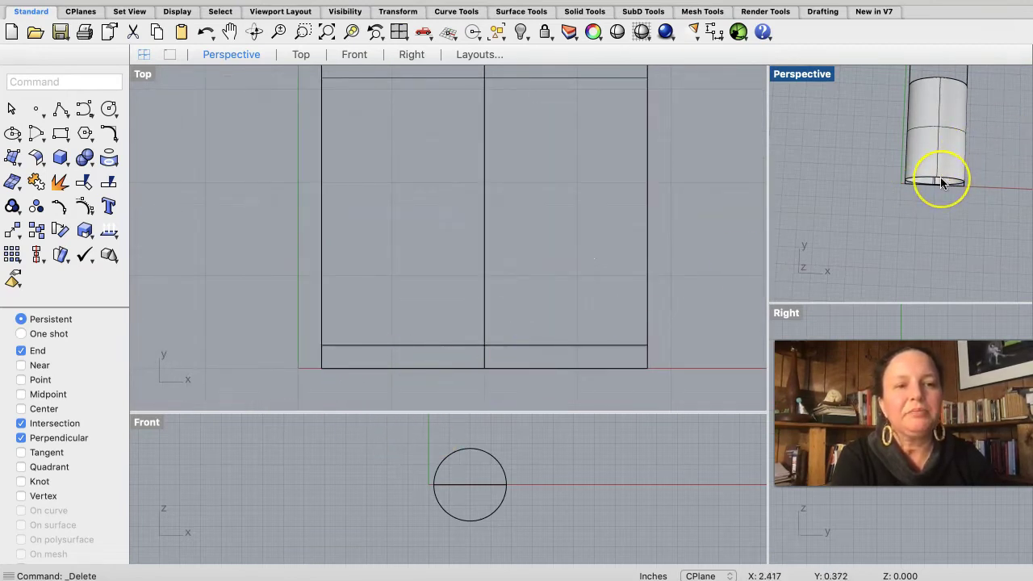
scroll(943, 144, up, 5)
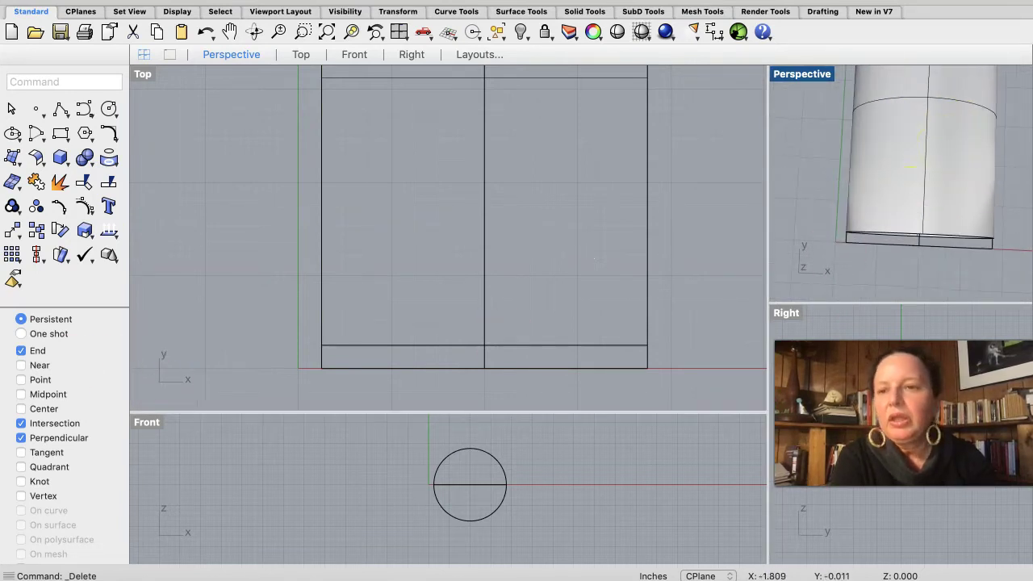
click(84, 112)
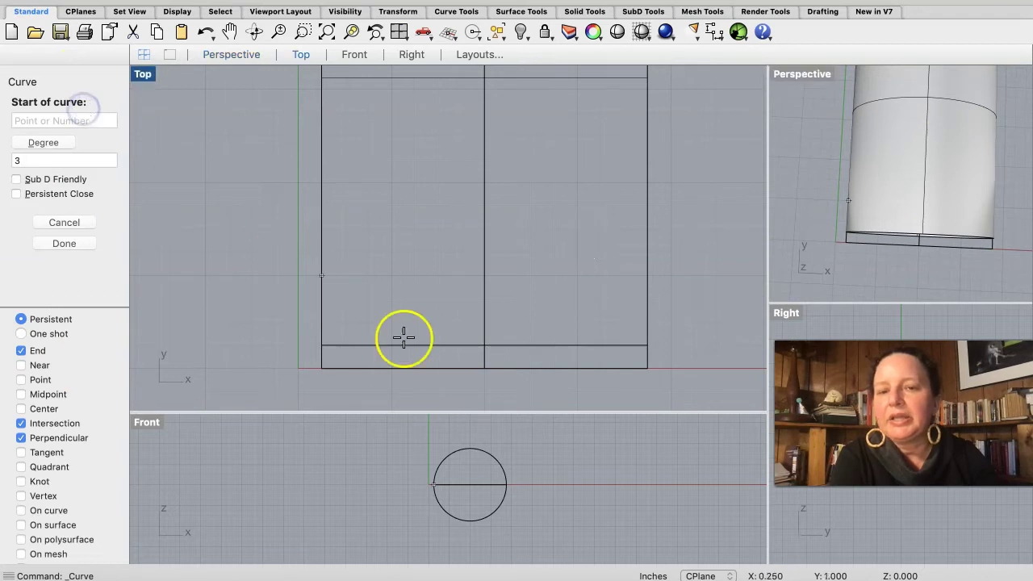
click(485, 346)
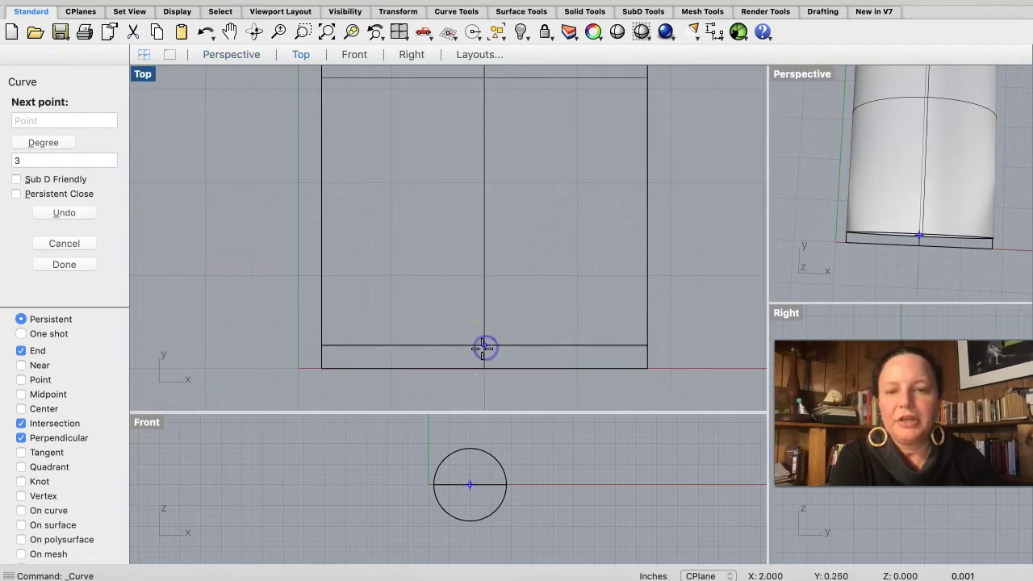
click(372, 353)
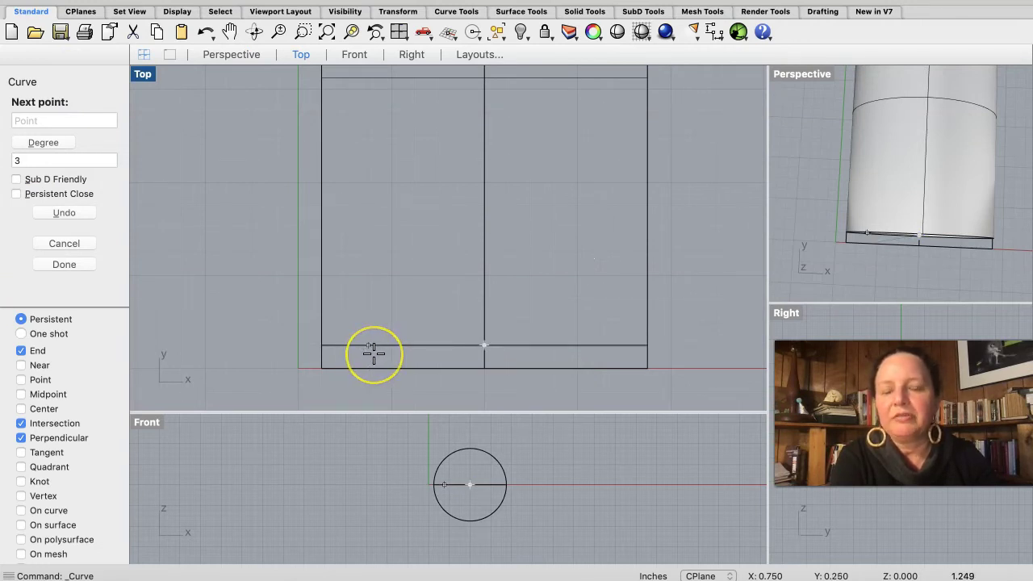
click(394, 350)
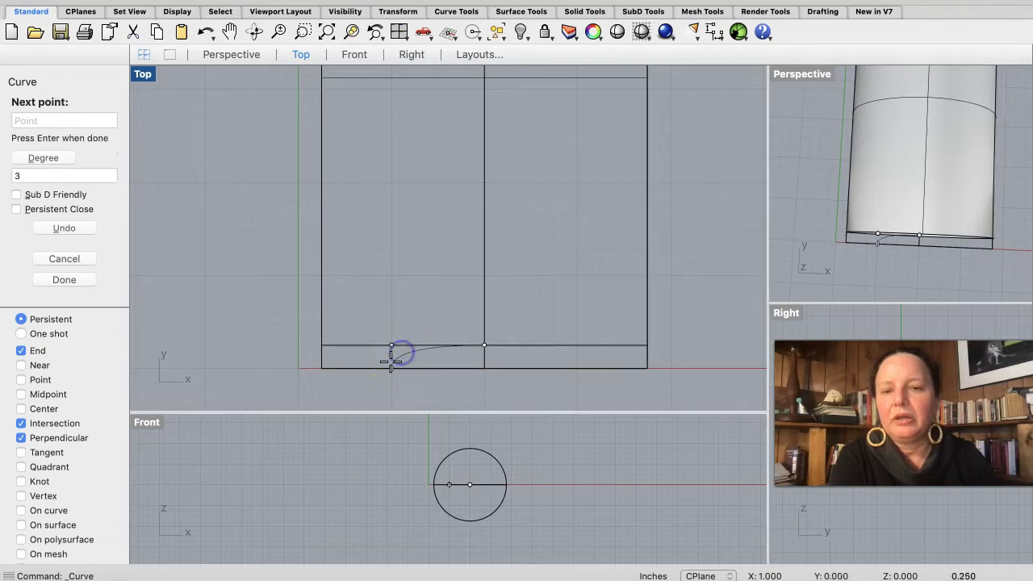
click(346, 369)
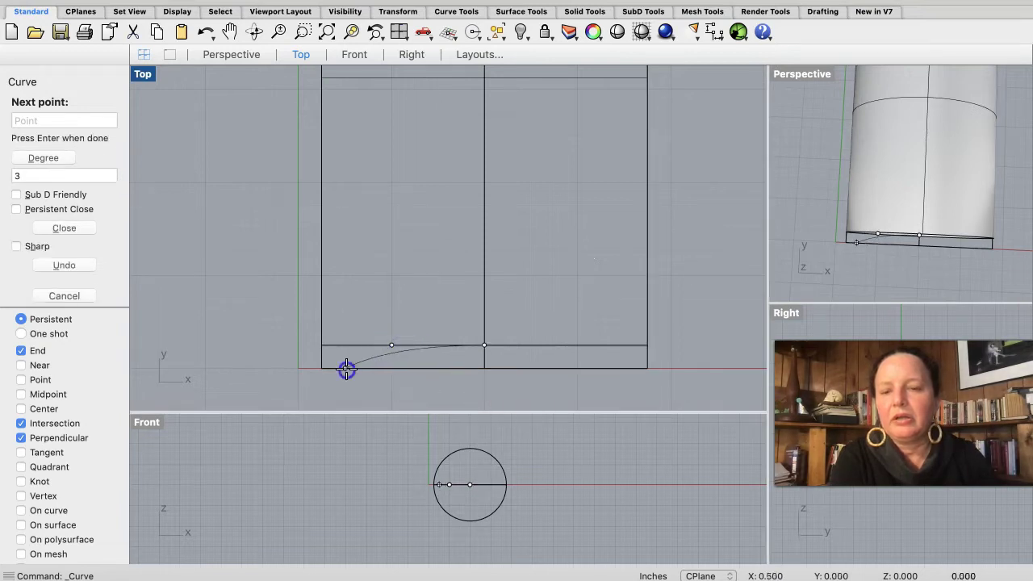
click(322, 369)
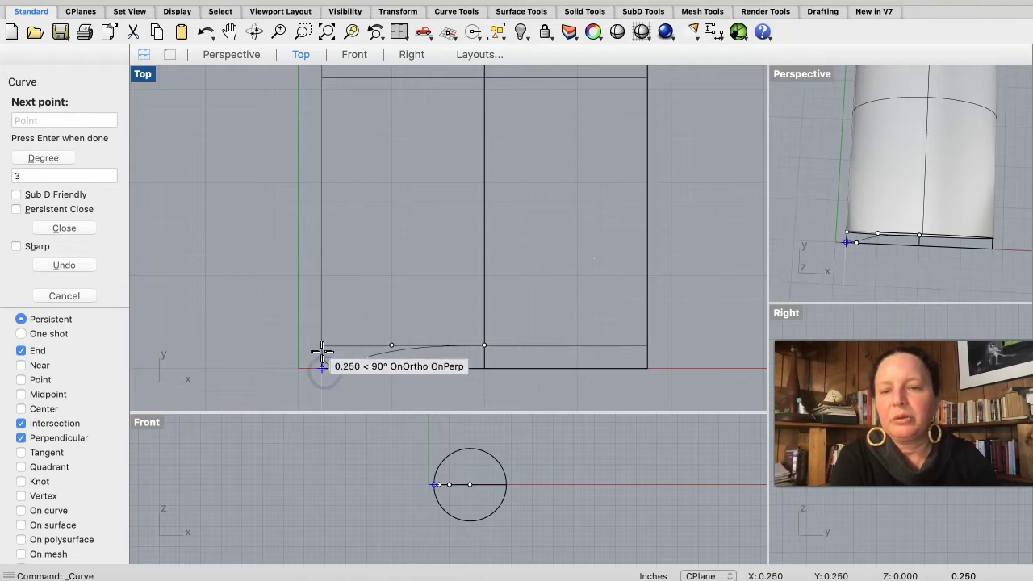
click(320, 346)
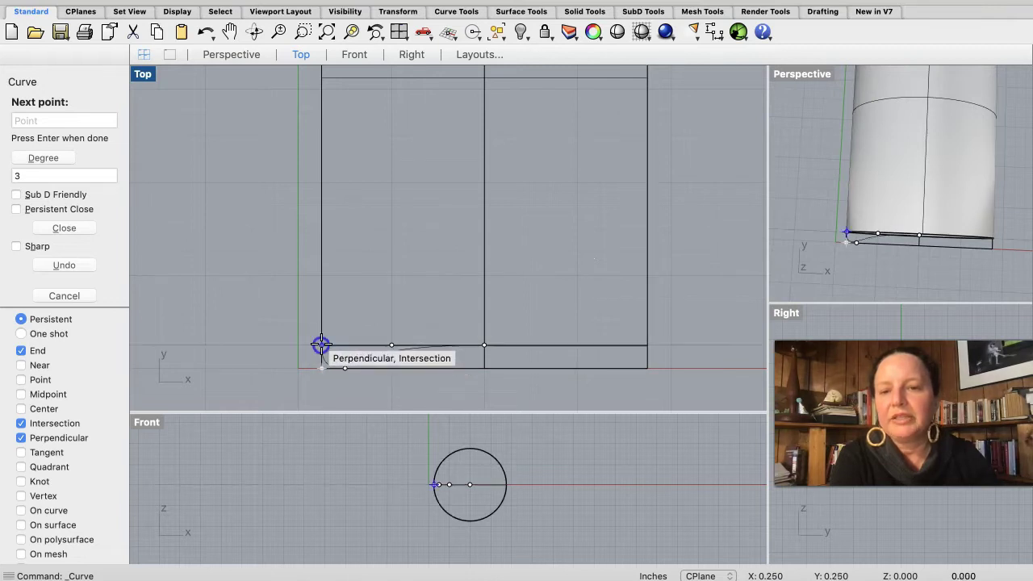
right_click(328, 355)
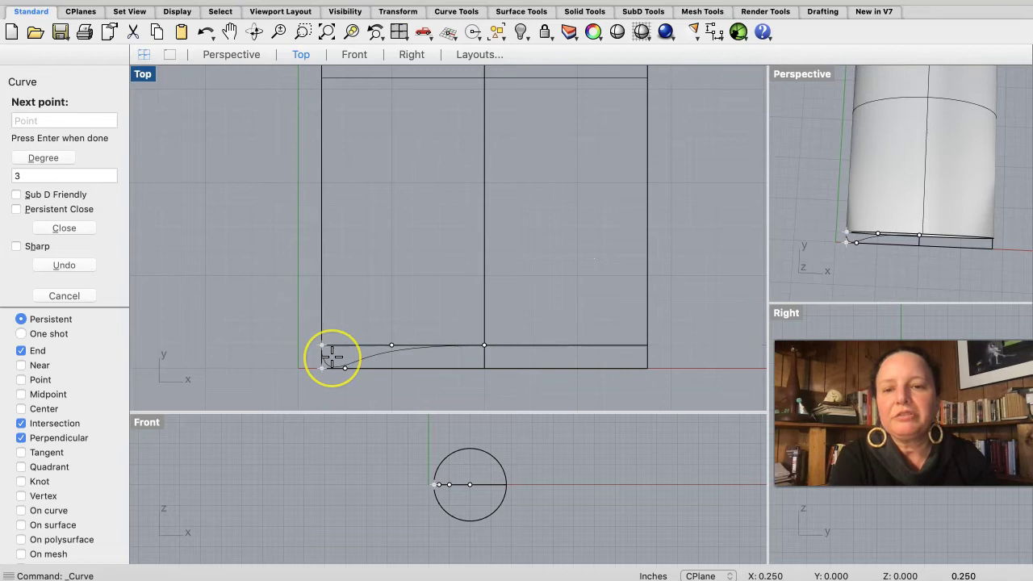
right_click(373, 371)
click(369, 361)
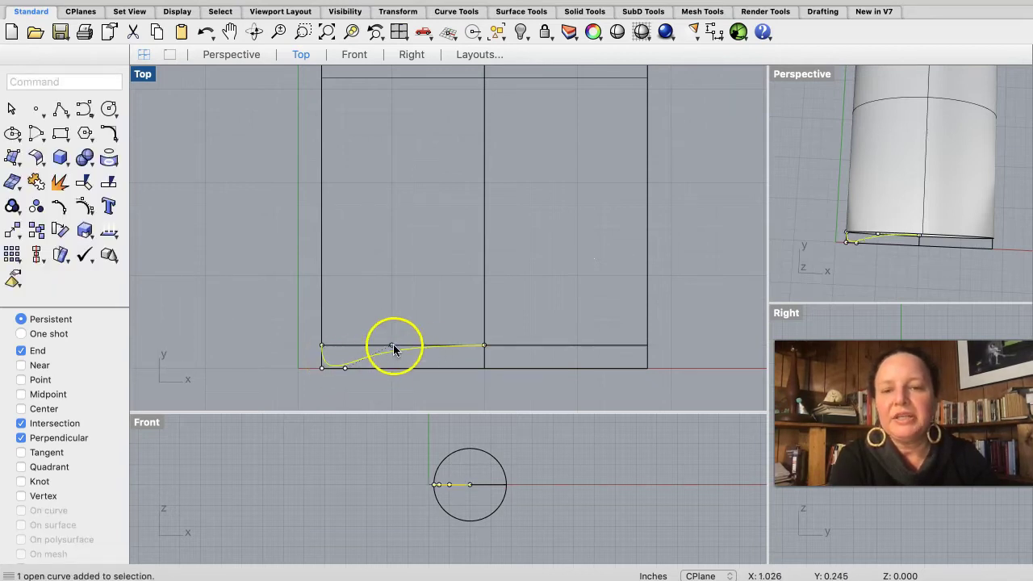
- Try adjusting the base profile curve's control point at (1, 0.25) in the Top view, and deselect the curve
drag(391, 348, 341, 368)
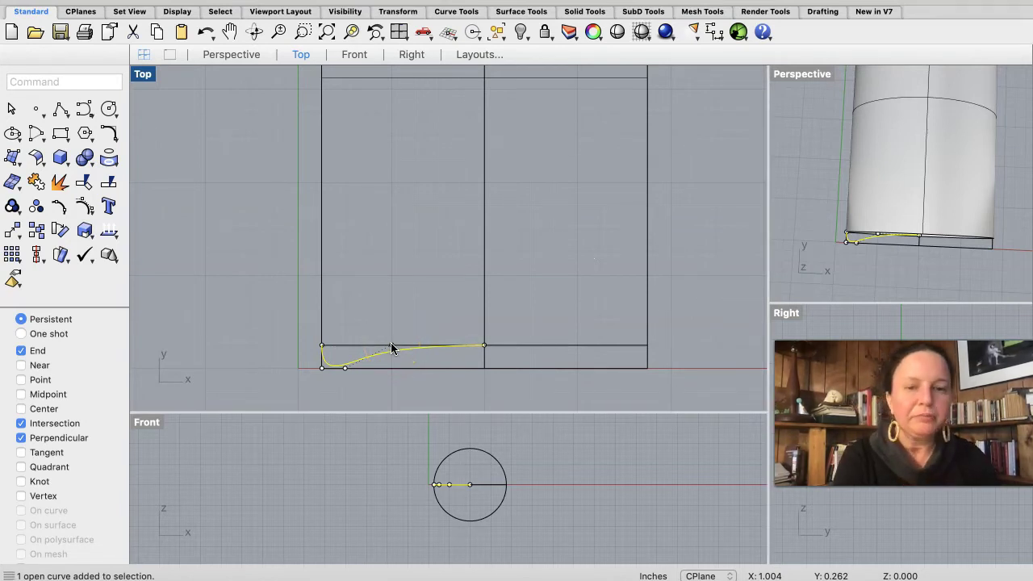
click(416, 347)
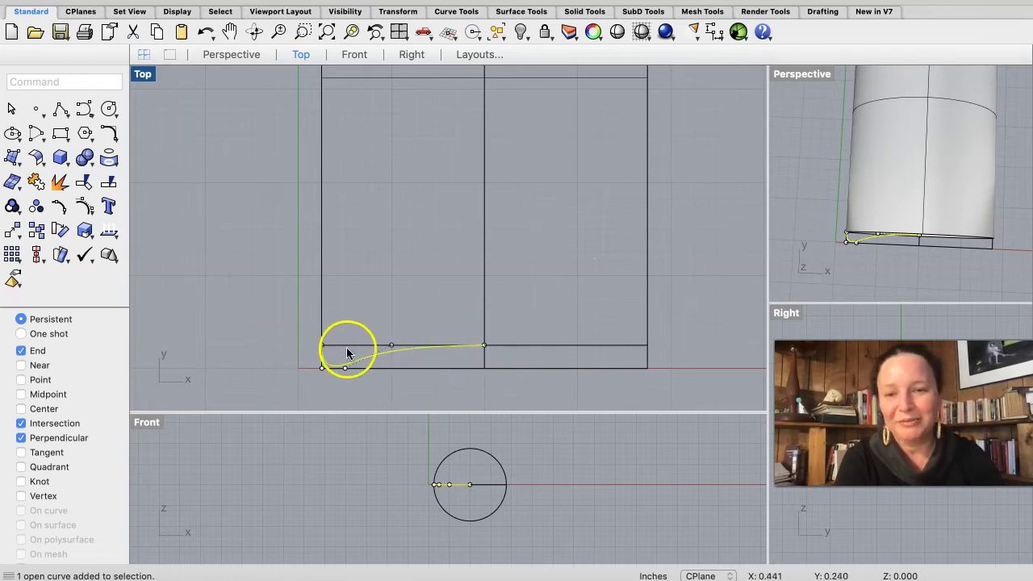
click(392, 347)
mouse_move(394, 345)
mouse_down()
mouse_move(394, 359)
mouse_move(395, 258)
mouse_move(399, 345)
mouse_up()
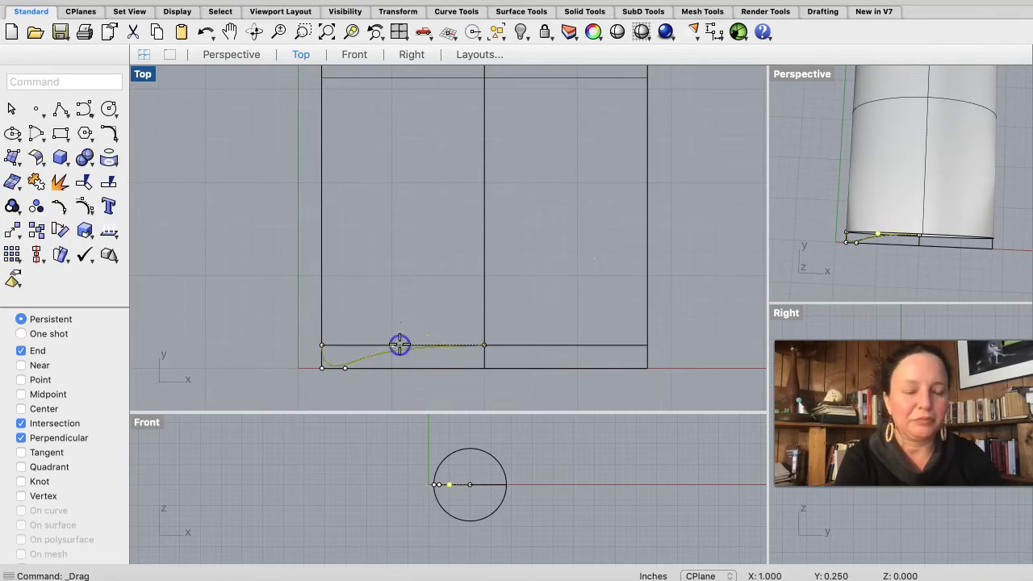
click(360, 326)
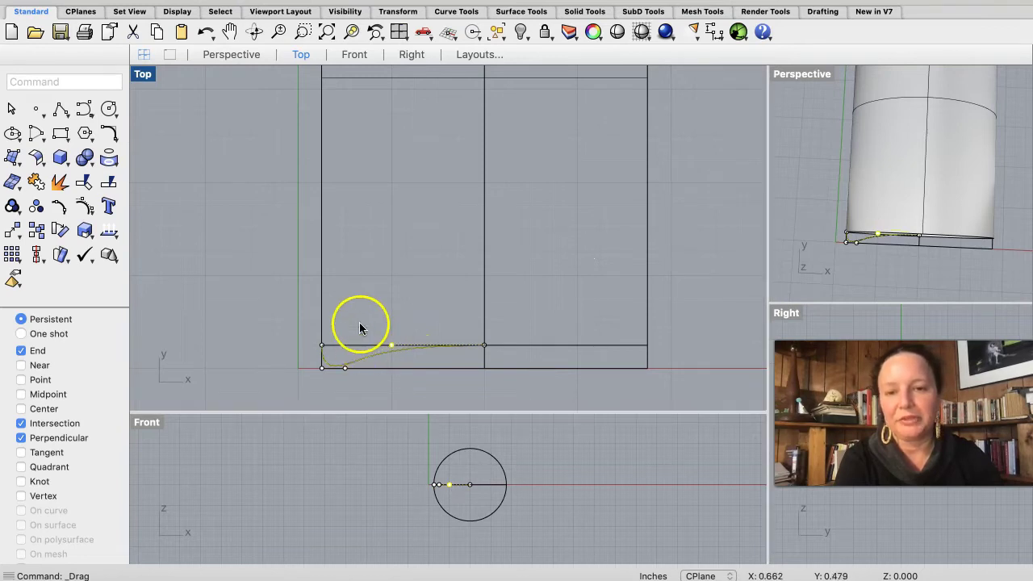
click(220, 302)
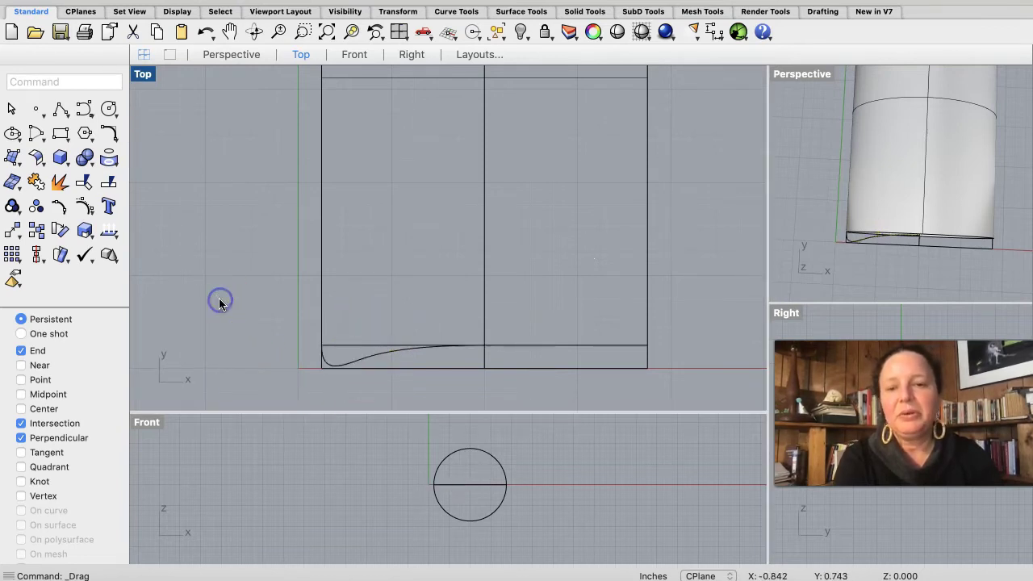
- Revolve the base profile curve full circle around the cylinder's vertical centreline in the Top view, with the axis starting at (2, 0)
click(856, 241)
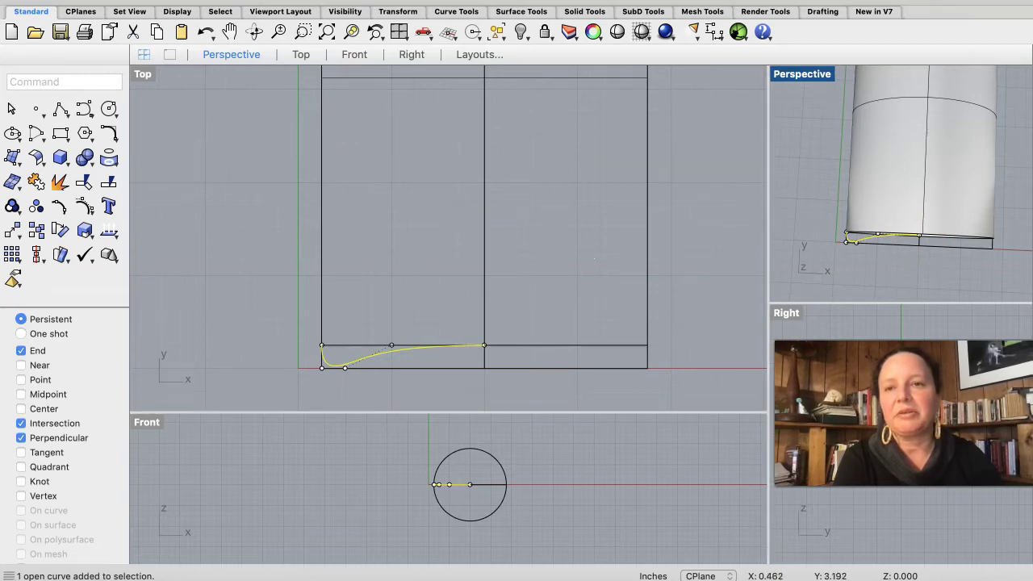
click(274, 0)
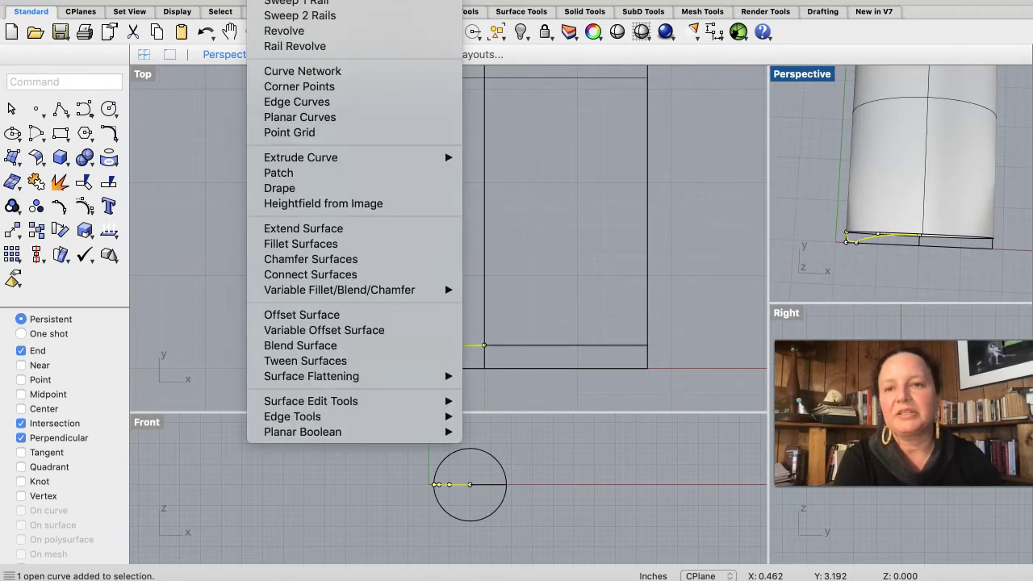
click(287, 33)
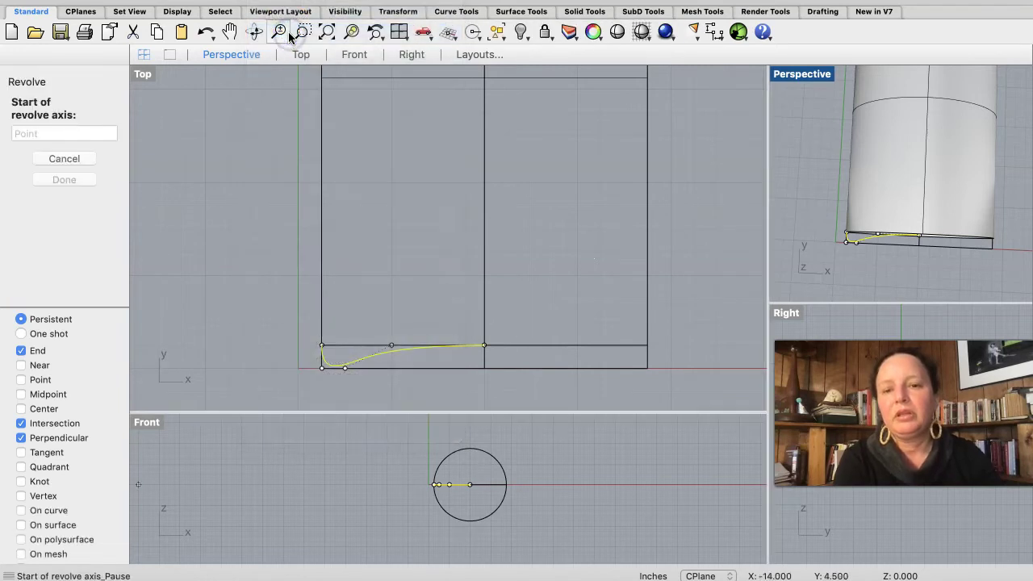
click(302, 55)
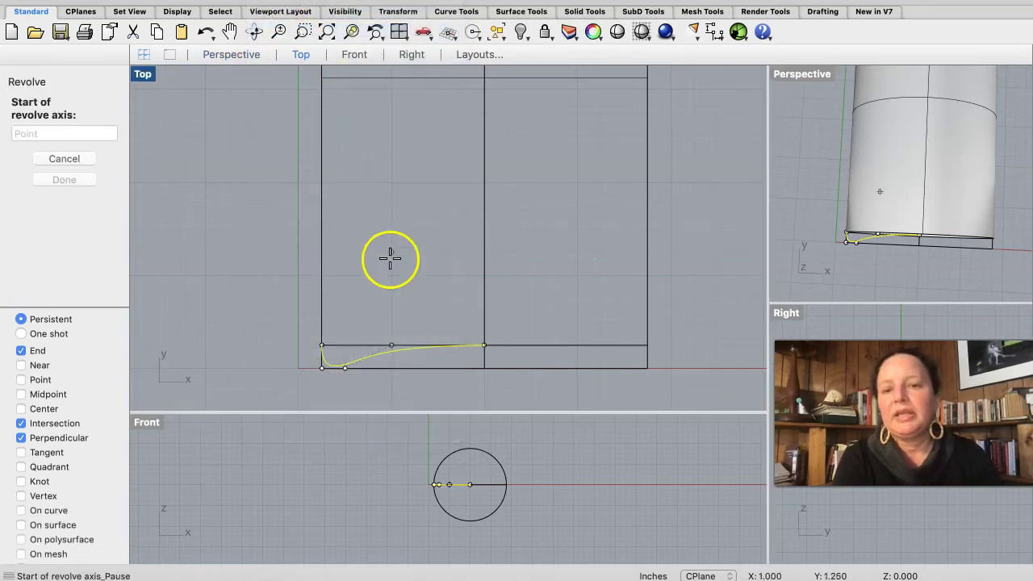
click(485, 371)
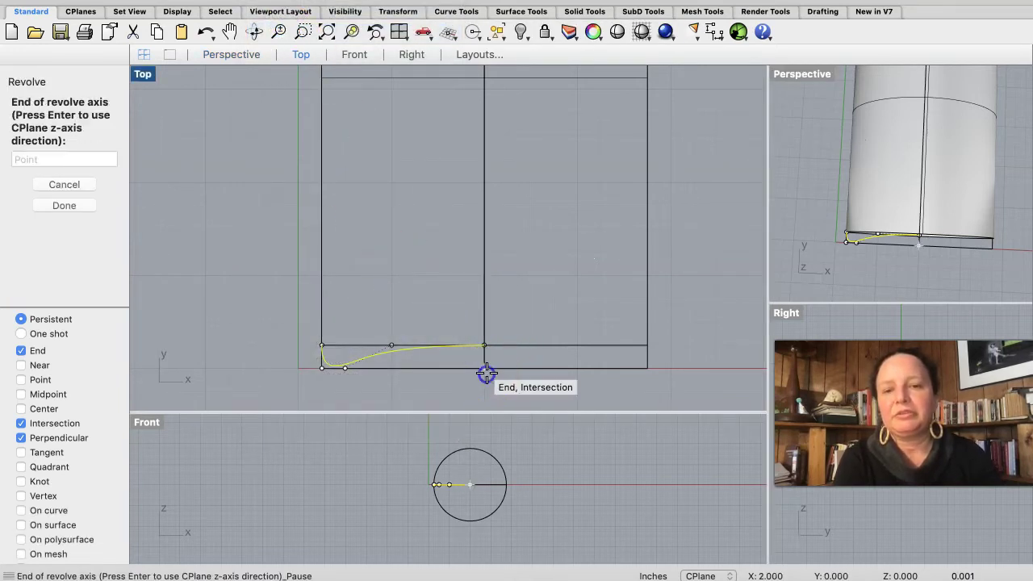
click(488, 233)
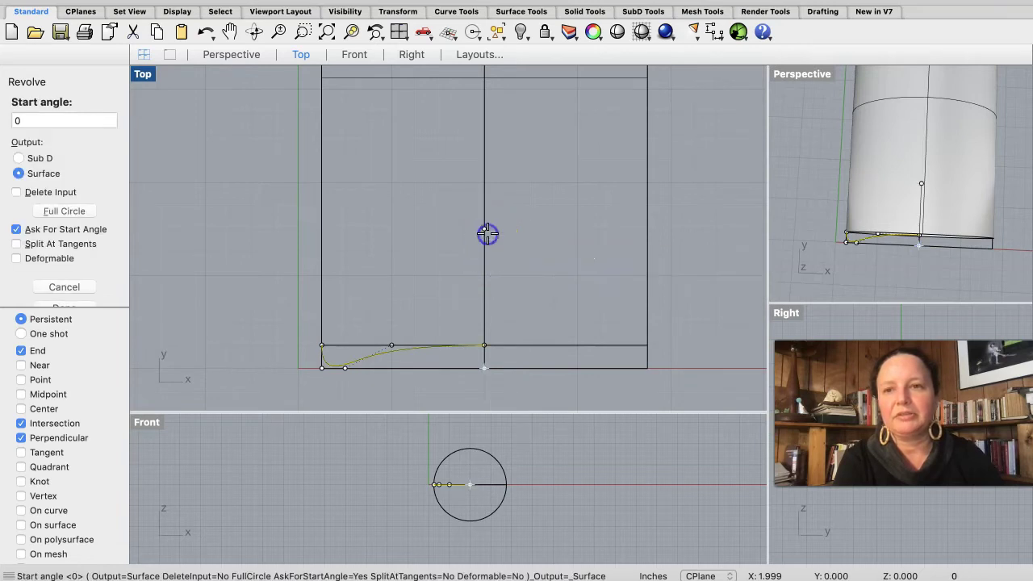
drag(489, 232, 504, 339)
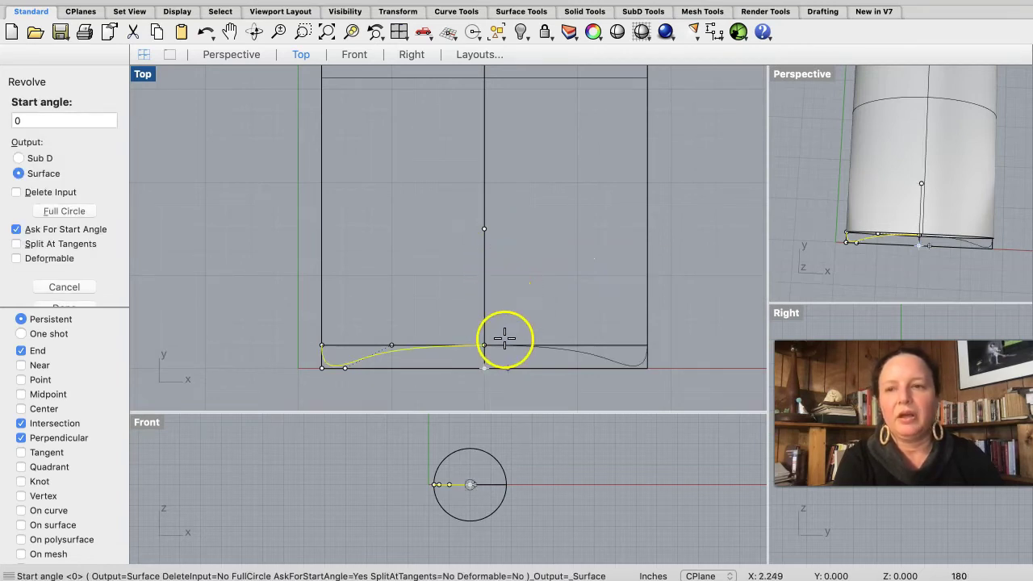
click(19, 133)
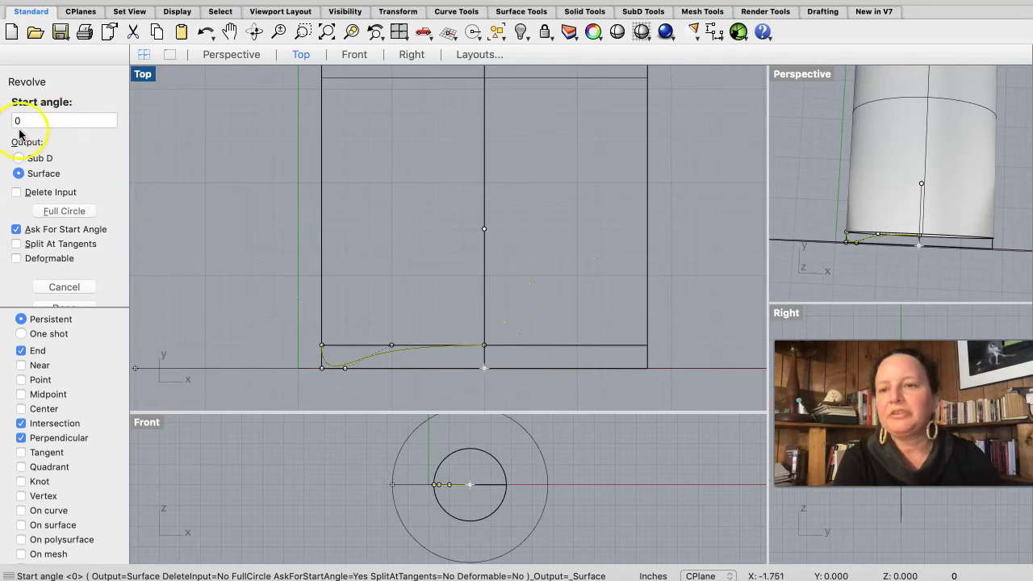
click(63, 213)
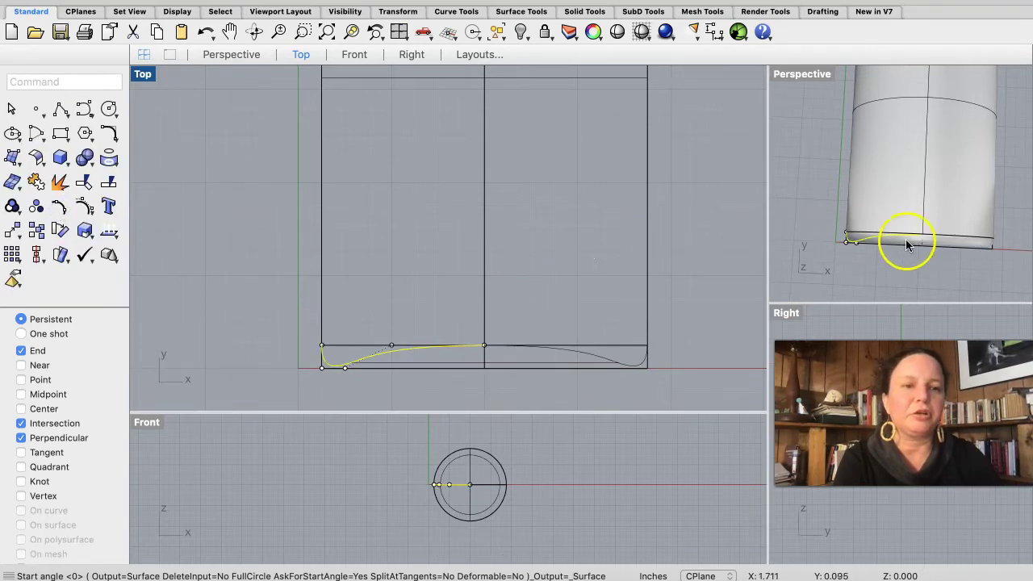
- Deselect the profile curve and examine the revolved base from below and from the side in the Perspective view
click(862, 261)
scroll(862, 260, down, 10)
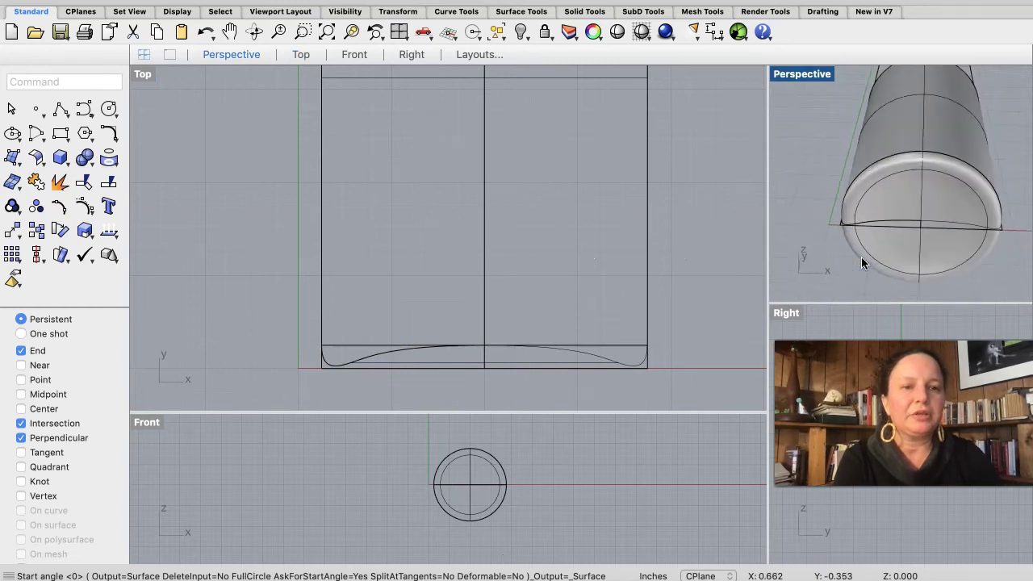
scroll(861, 256, down, 10)
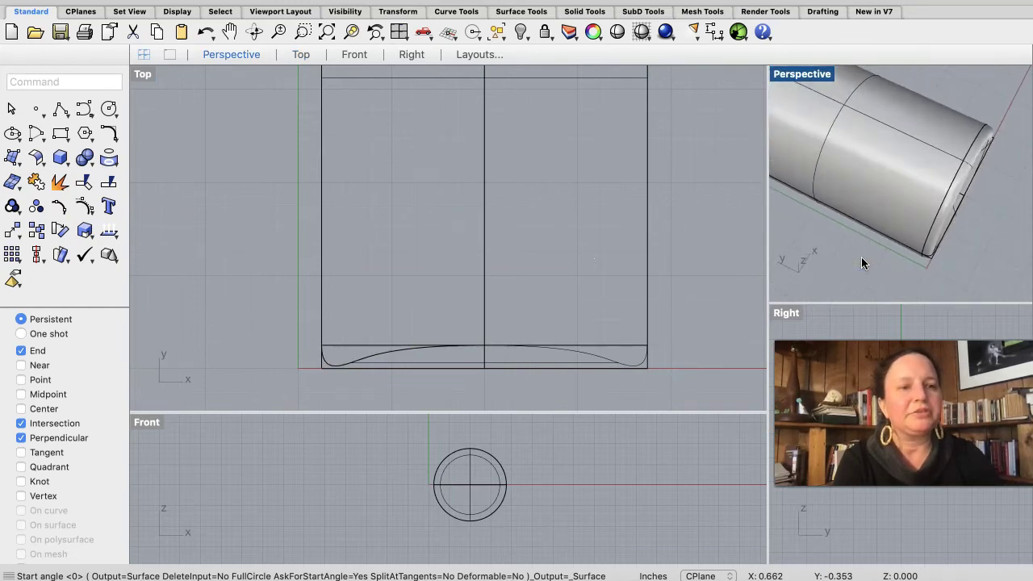
scroll(1005, 163, down, 10)
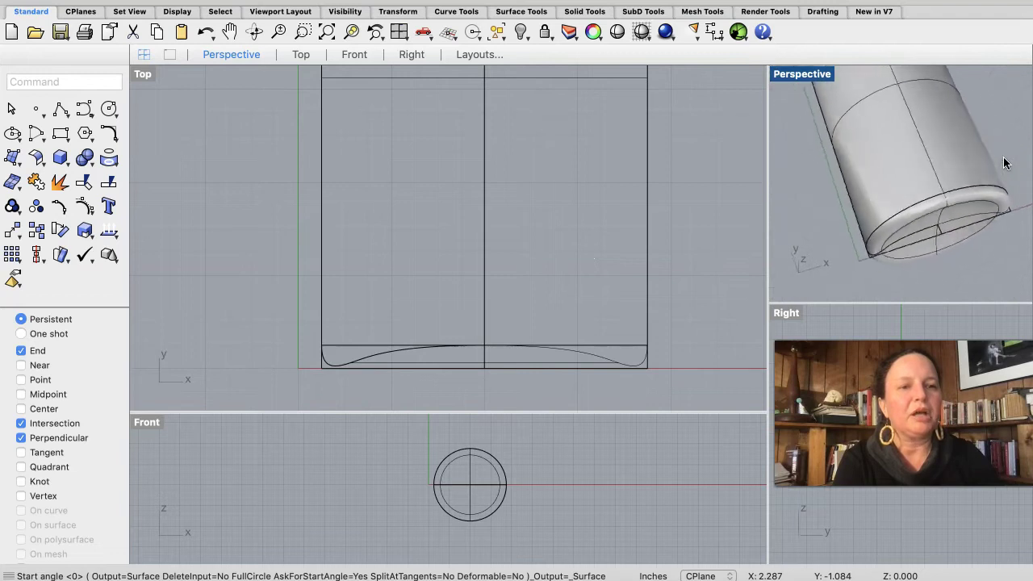
scroll(1005, 163, down, 5)
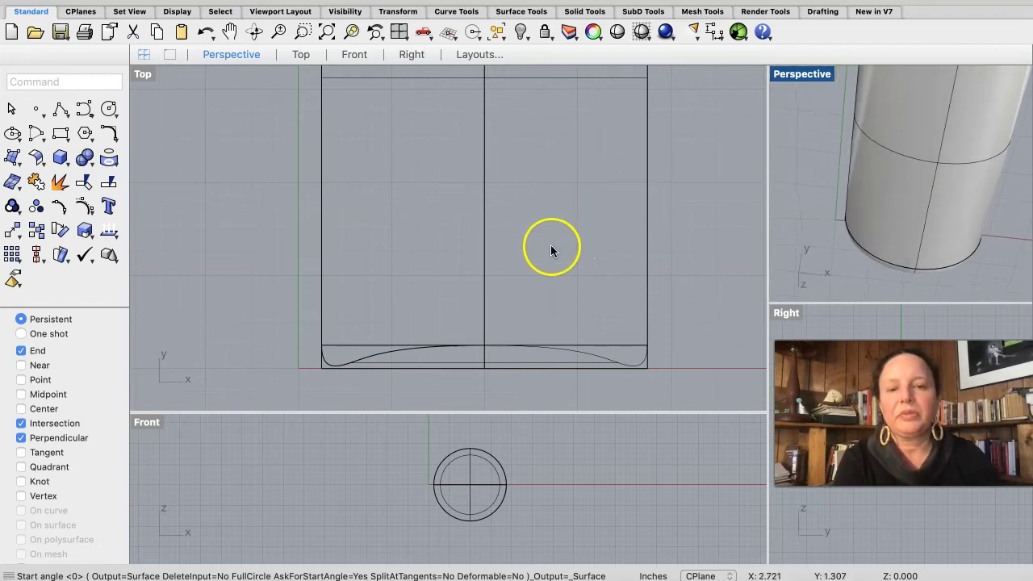
- Draw a degree 3 control point curve in the Top view from the cylinder's upper left corner up to (1.75, 11) inside the rectangle
scroll(559, 362, up, 10)
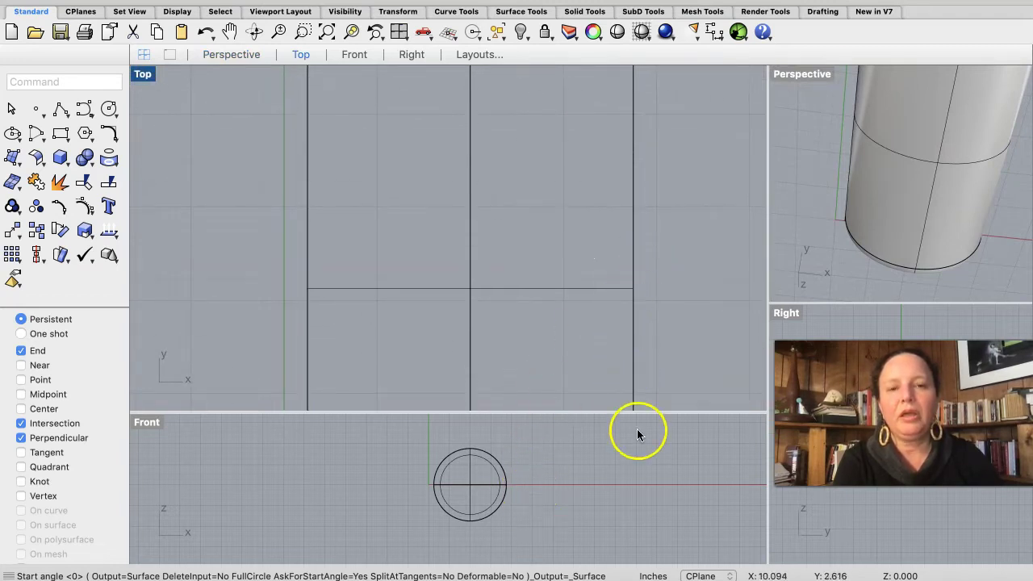
click(256, 146)
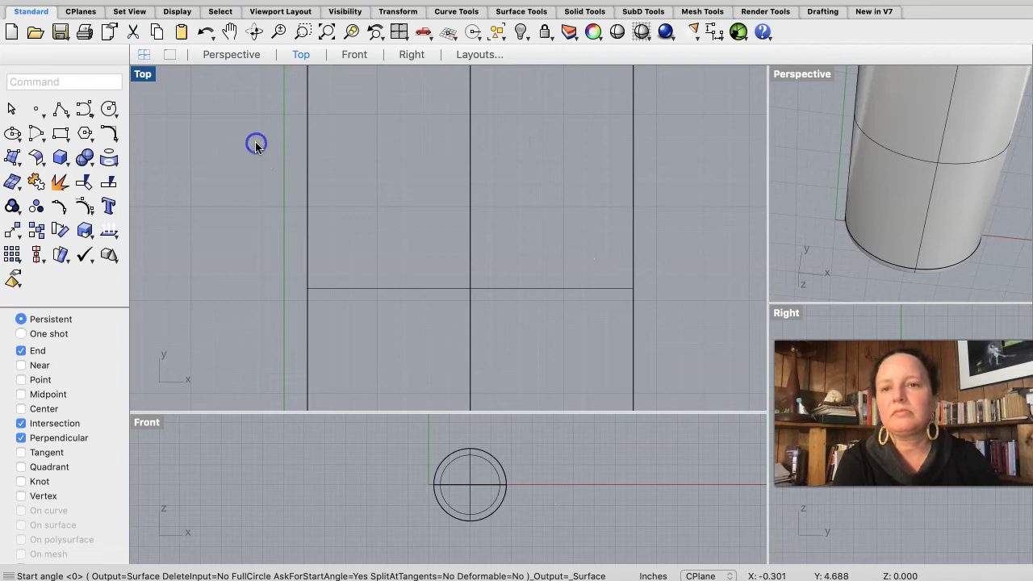
scroll(262, 273, down, 5)
scroll(263, 273, up, 3)
scroll(262, 274, left, 1)
scroll(263, 274, down, 1)
scroll(262, 274, left, 1)
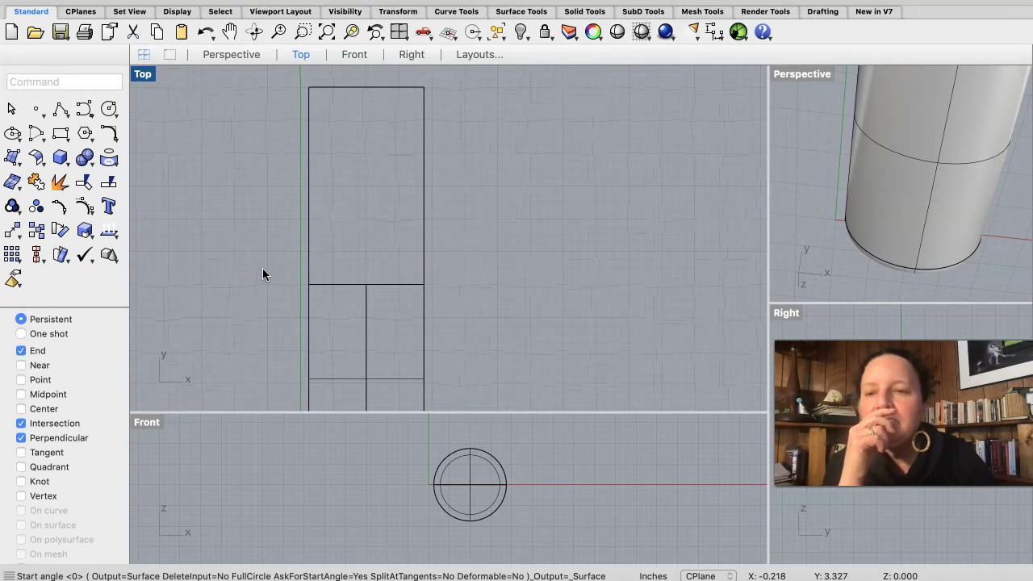
click(250, 275)
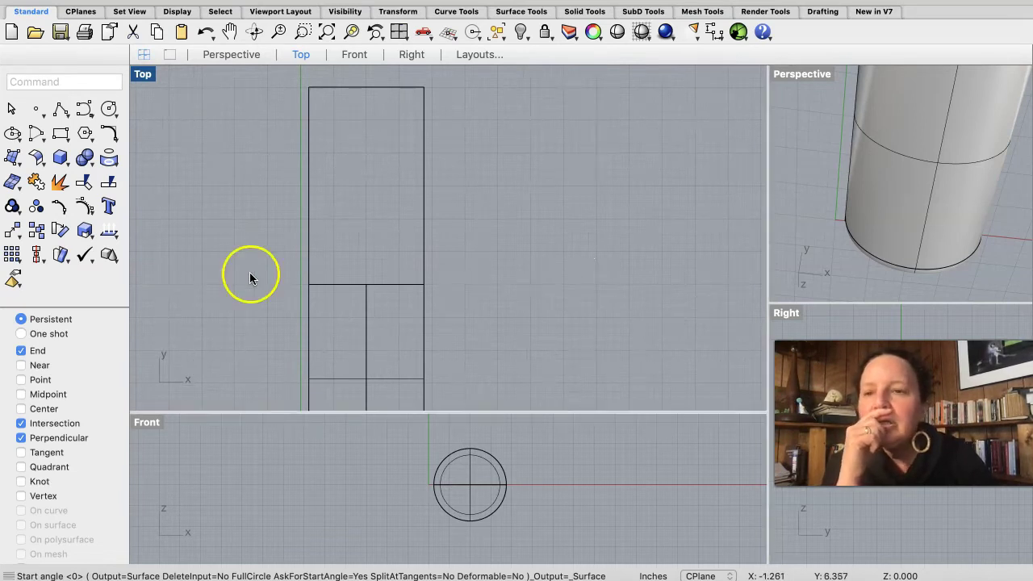
click(84, 108)
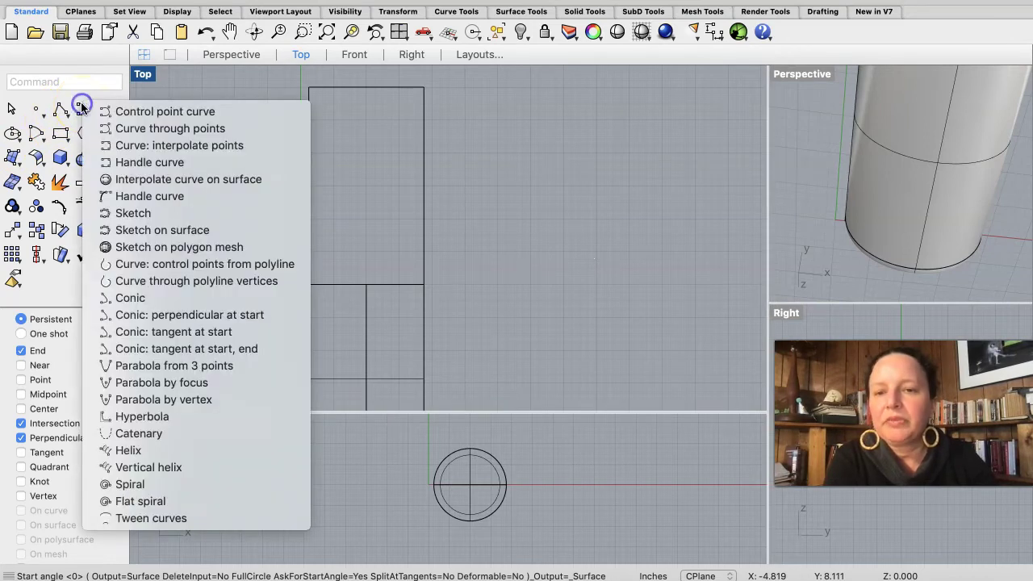
click(135, 116)
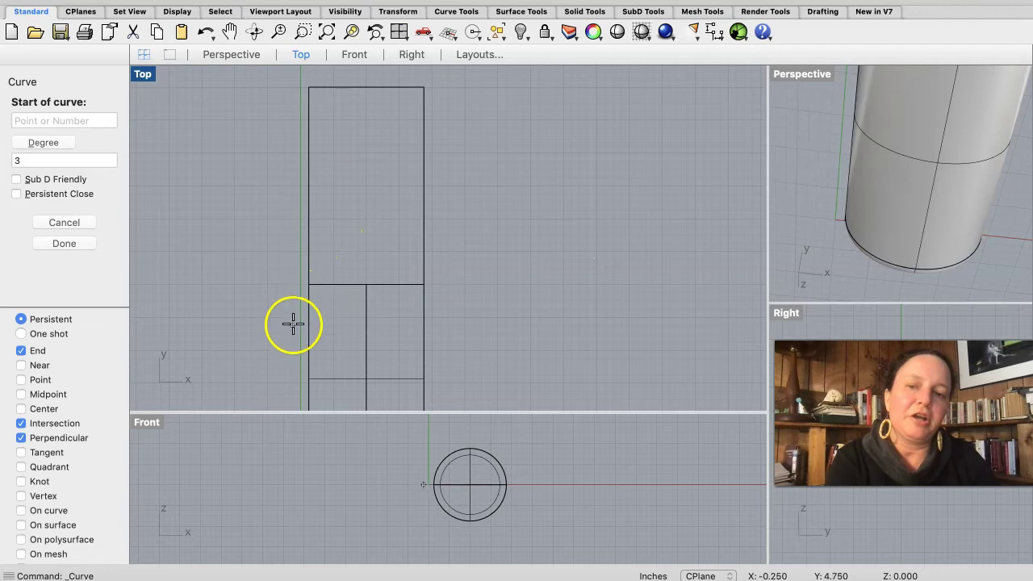
click(310, 283)
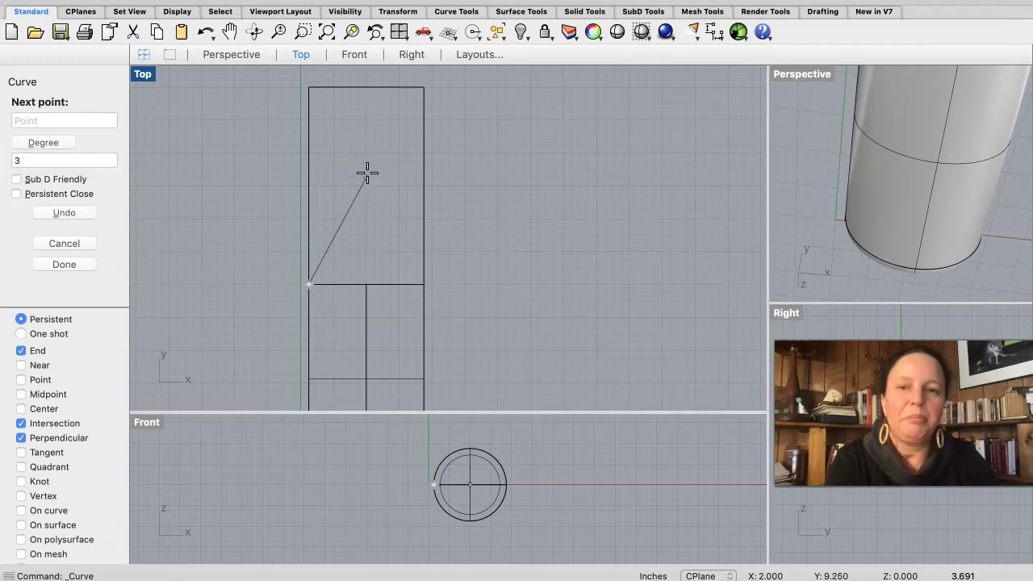
drag(339, 177, 355, 119)
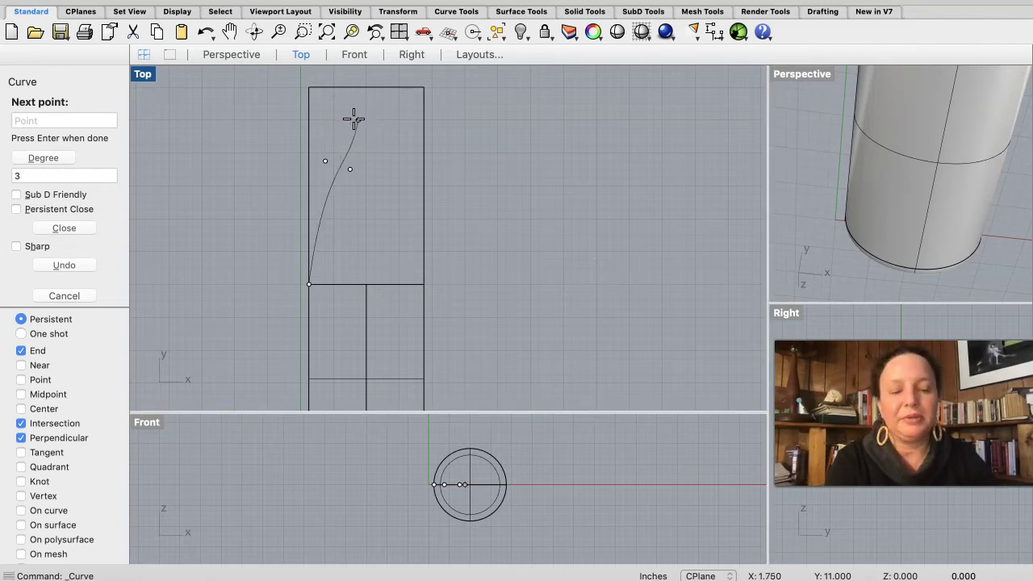
key(Return)
- Reshape the shoulder curve by moving its two inner control points to about (0.75, 8.75) and (1.75, 8.5), and deselect it
click(337, 177)
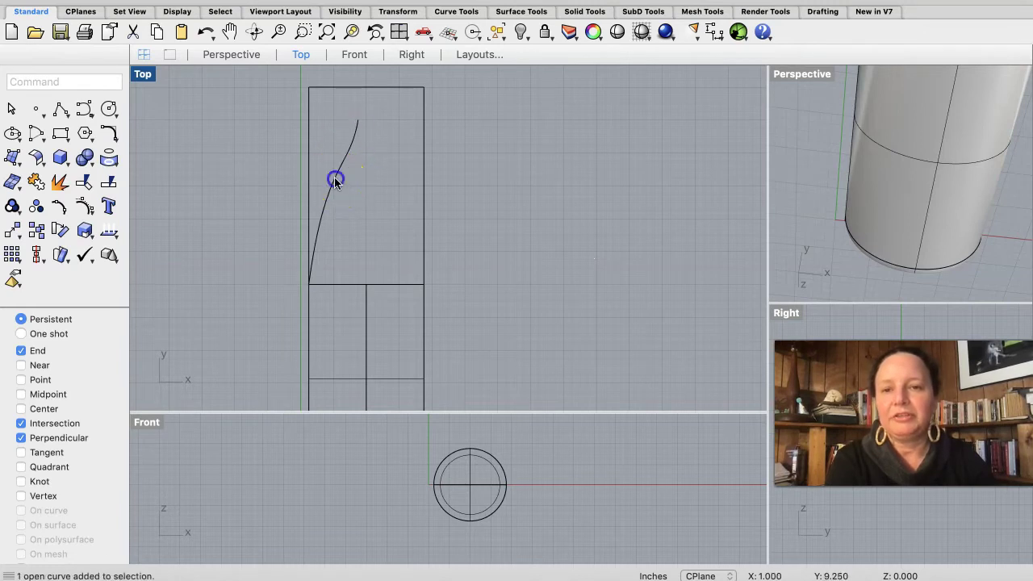
drag(325, 162, 356, 205)
click(352, 175)
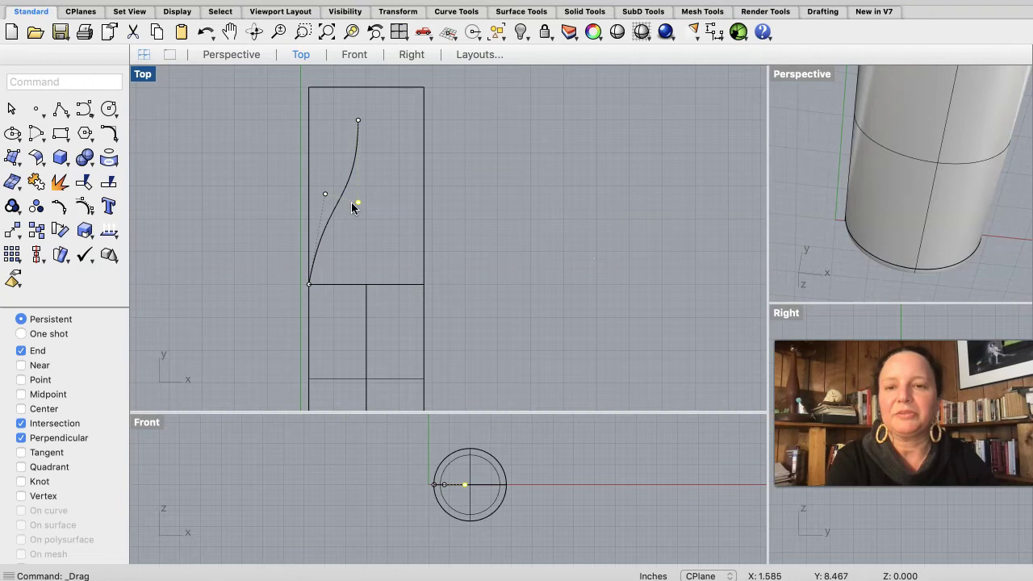
click(274, 136)
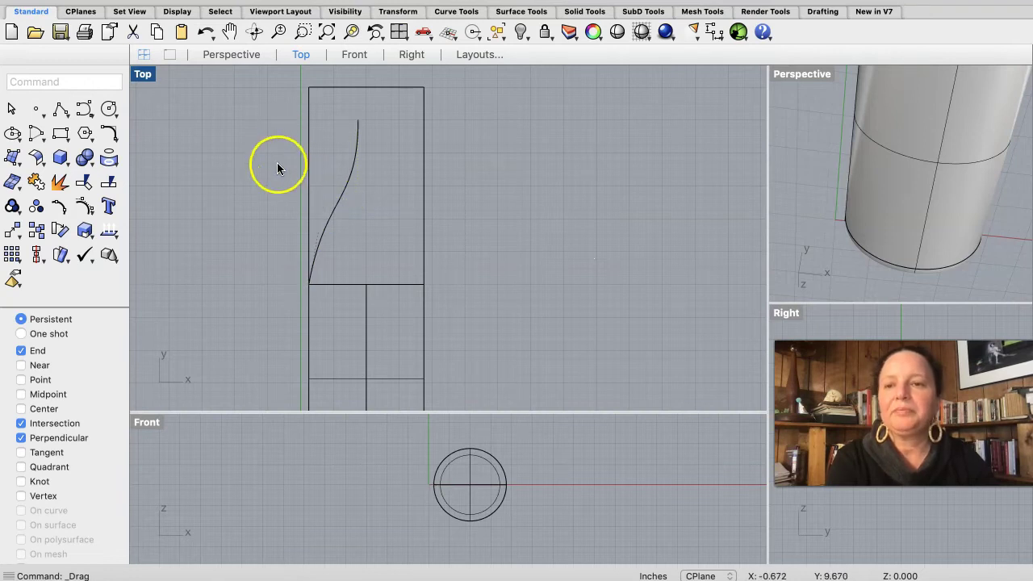
- Draw a degree 3 control point curve for the bottle's lip from (1.75, 11) through (1.5, 11), (1.5, 11.5) and (1.5, 12) to (1.75, 12)
click(84, 110)
click(117, 117)
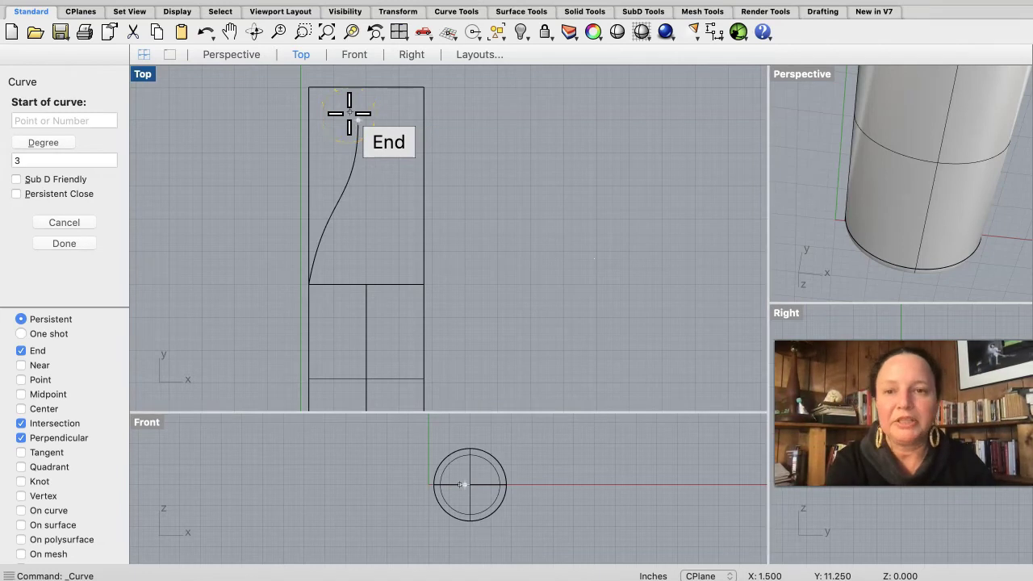
click(349, 113)
scroll(355, 97, up, 5)
scroll(369, 143, up, 3)
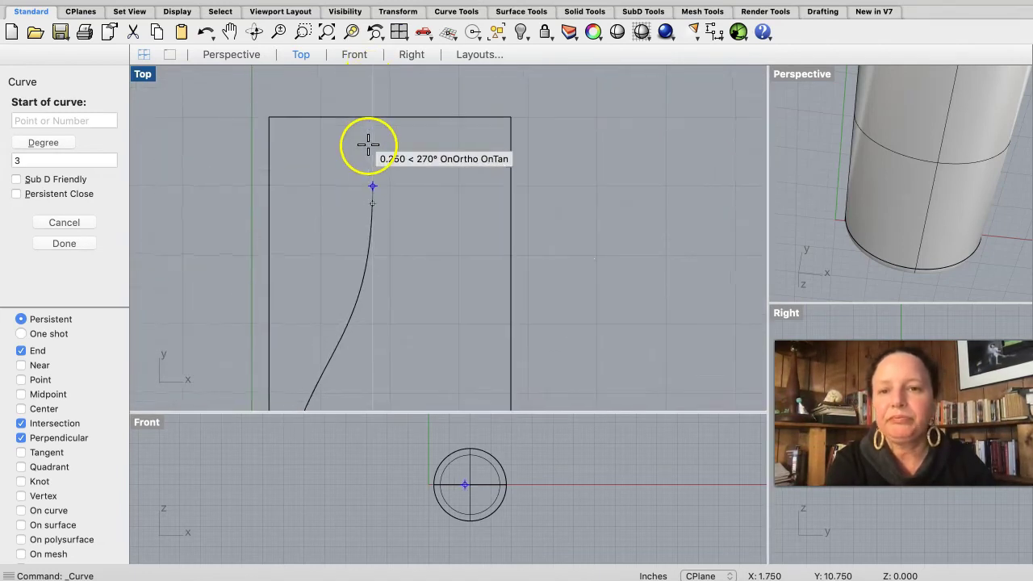
click(372, 185)
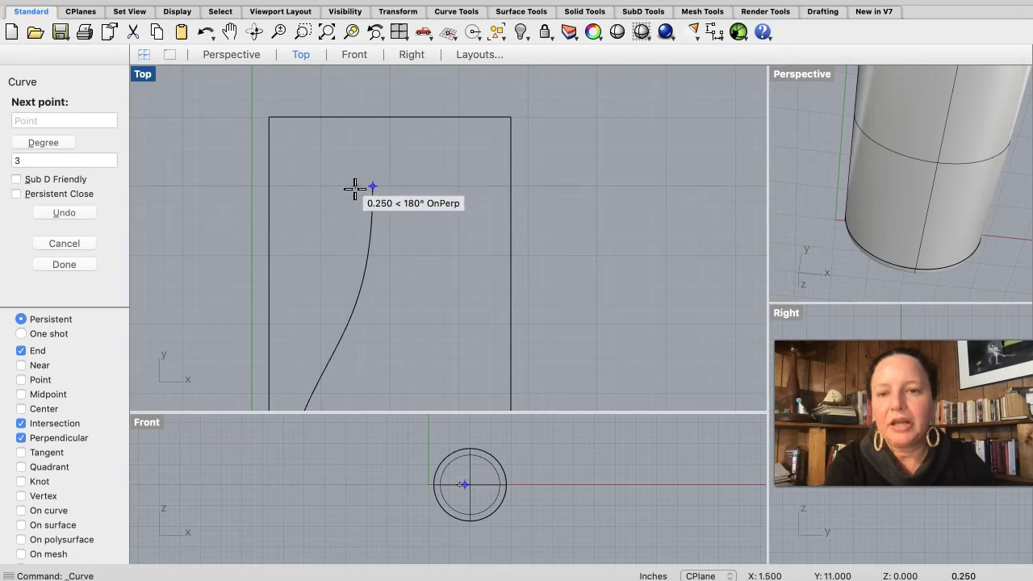
click(357, 187)
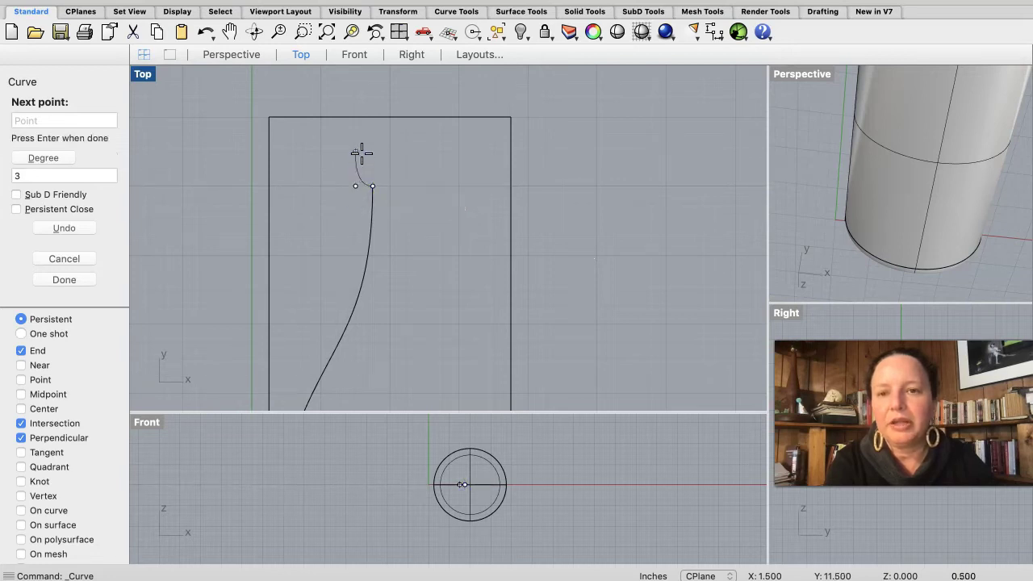
click(360, 153)
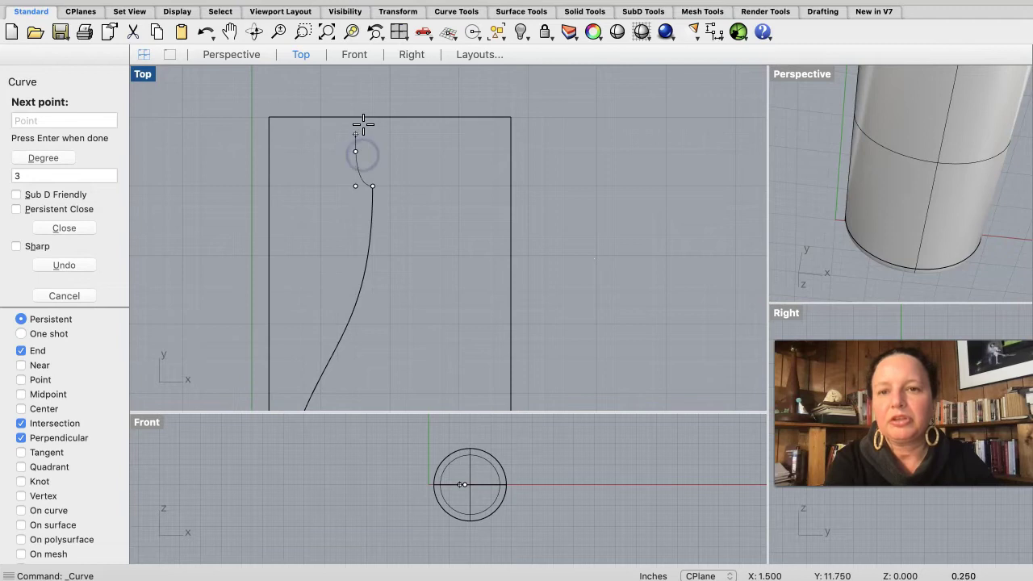
click(360, 118)
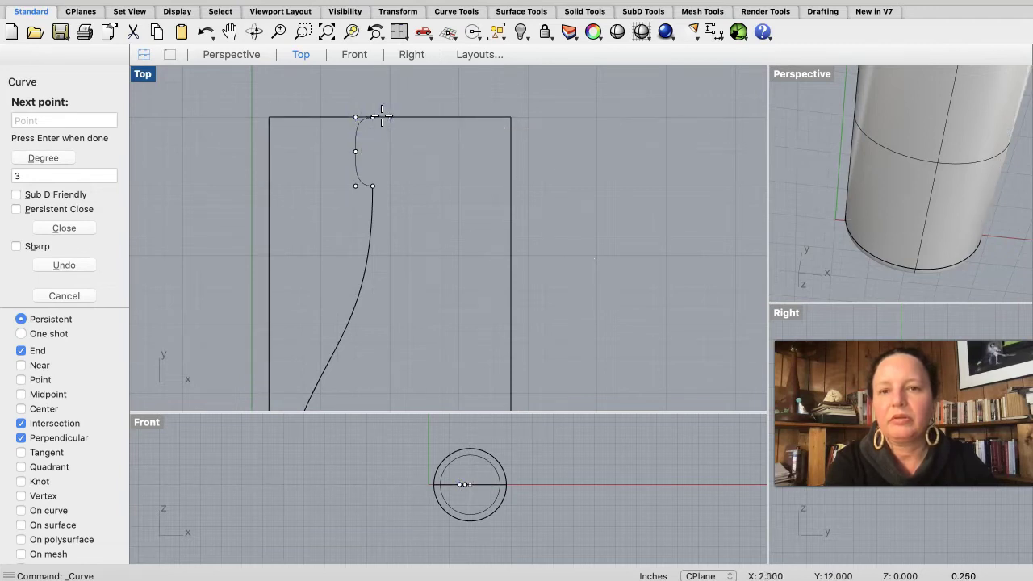
key(Return)
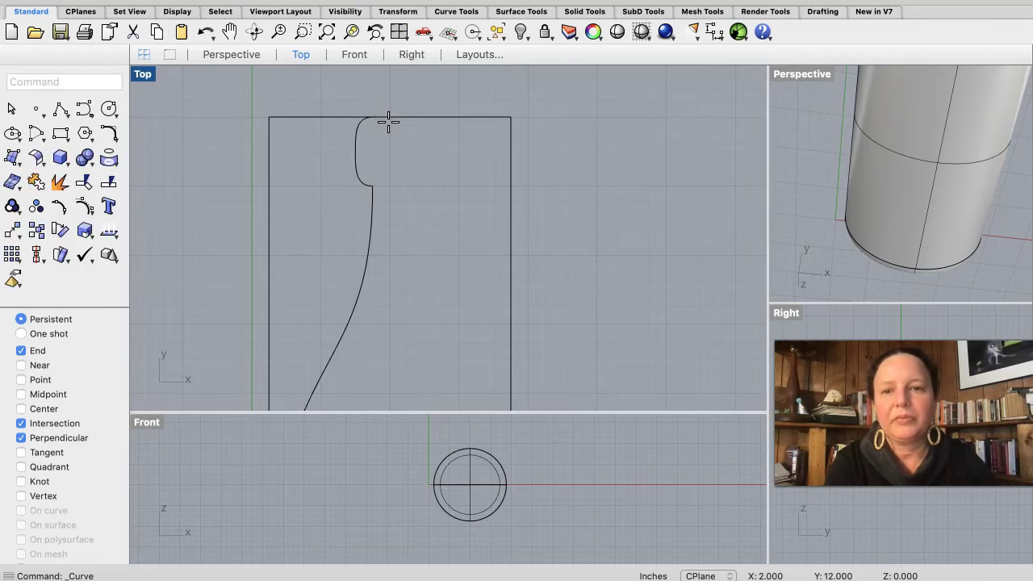
- Lower the lip curve's two bottom control points to Y 10.75, and move the shoulder curve's upper end point to meet it at (1.75, 10.75)
click(368, 185)
drag(334, 178, 386, 199)
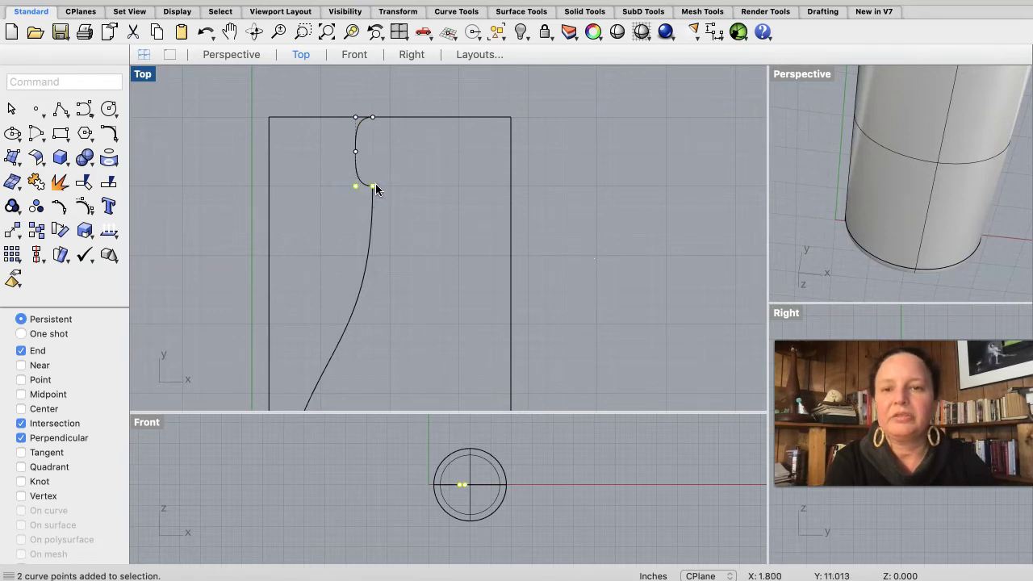
click(373, 186)
drag(373, 190, 375, 199)
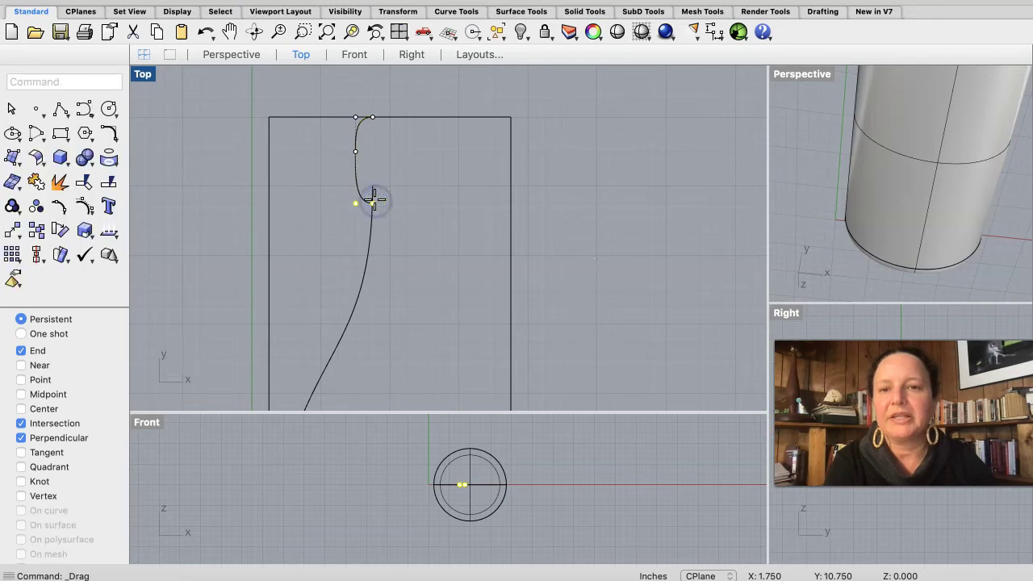
click(374, 195)
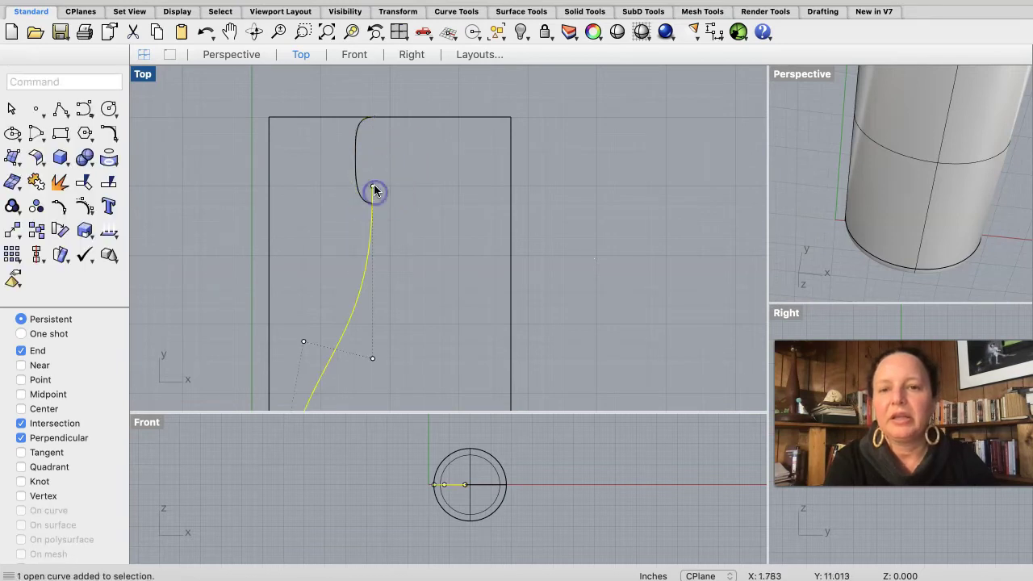
drag(373, 190, 373, 204)
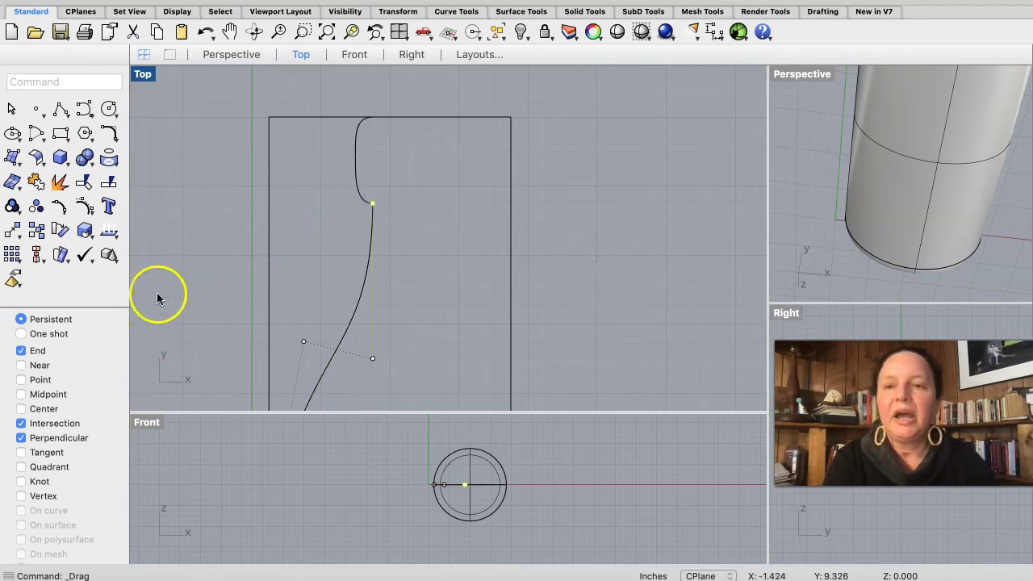
- Review the object snap and SmartTrack options, deselect the shoulder curve's end point, and examine where the lip and shoulder curves meet
scroll(81, 423, down, 3)
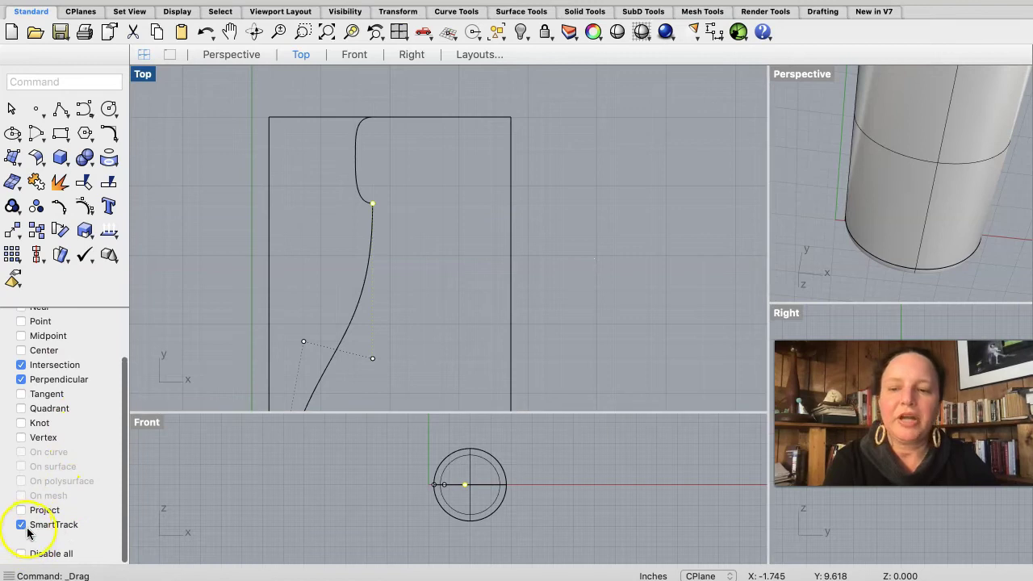
scroll(36, 452, up, 3)
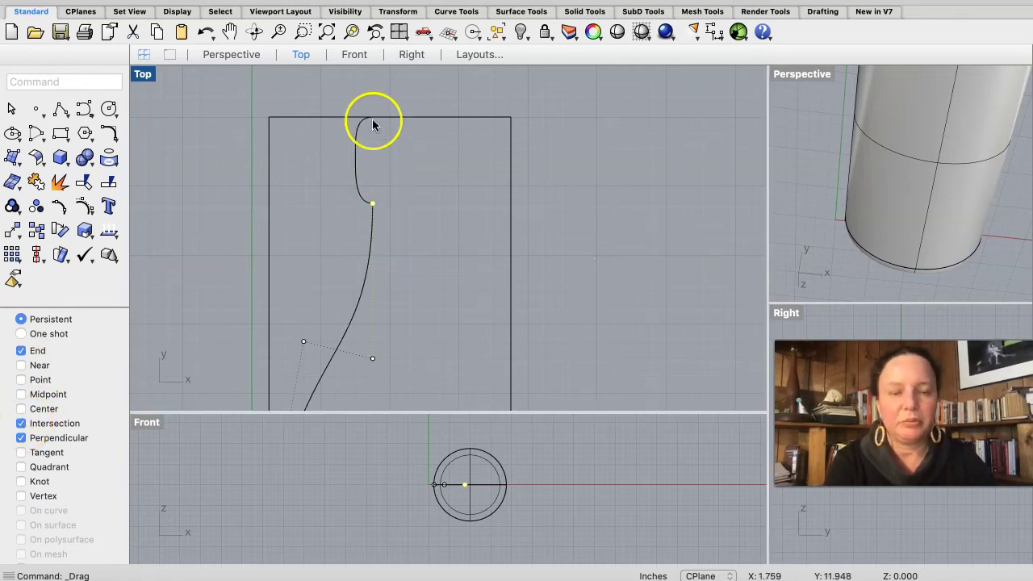
drag(370, 150, 355, 213)
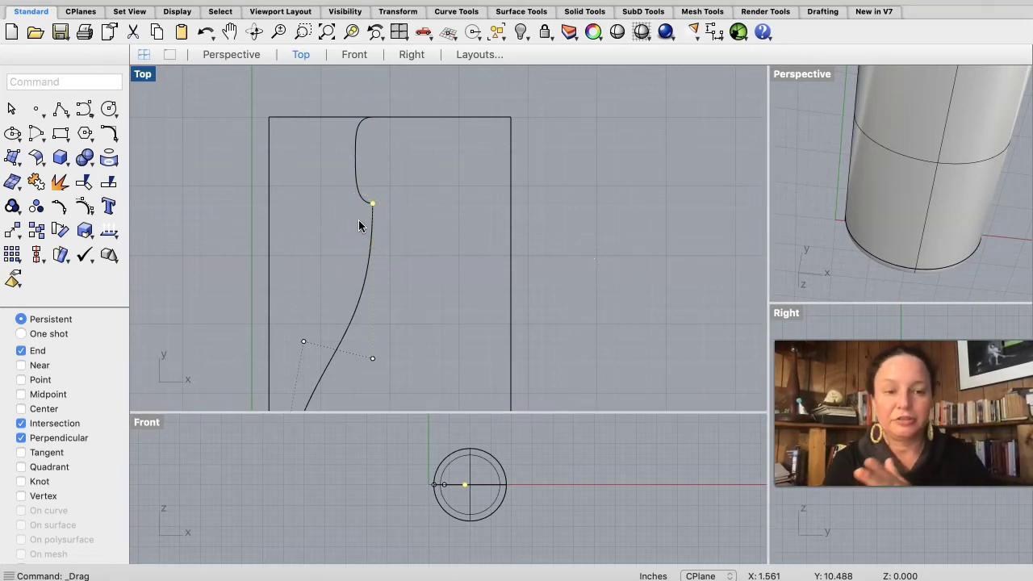
click(365, 229)
drag(360, 216, 410, 212)
drag(369, 133, 367, 122)
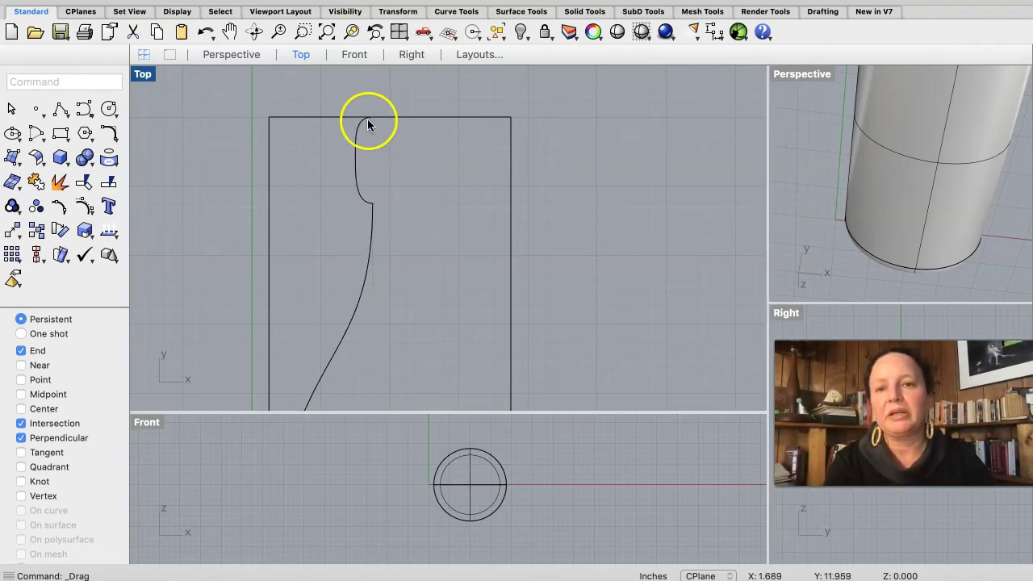
click(367, 121)
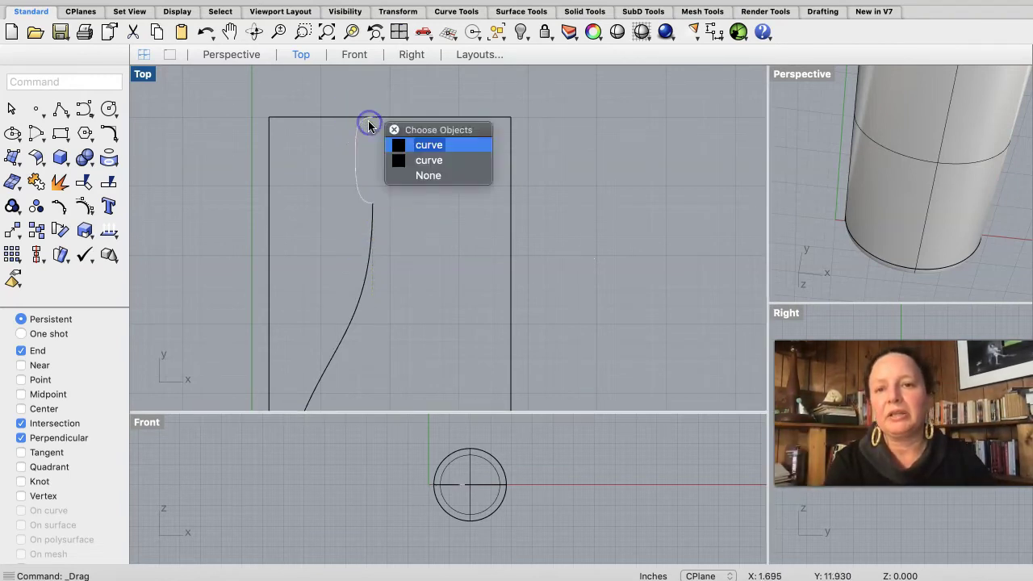
click(419, 175)
mouse_move(322, 214)
mouse_down()
mouse_move(369, 201)
mouse_move(369, 211)
mouse_up()
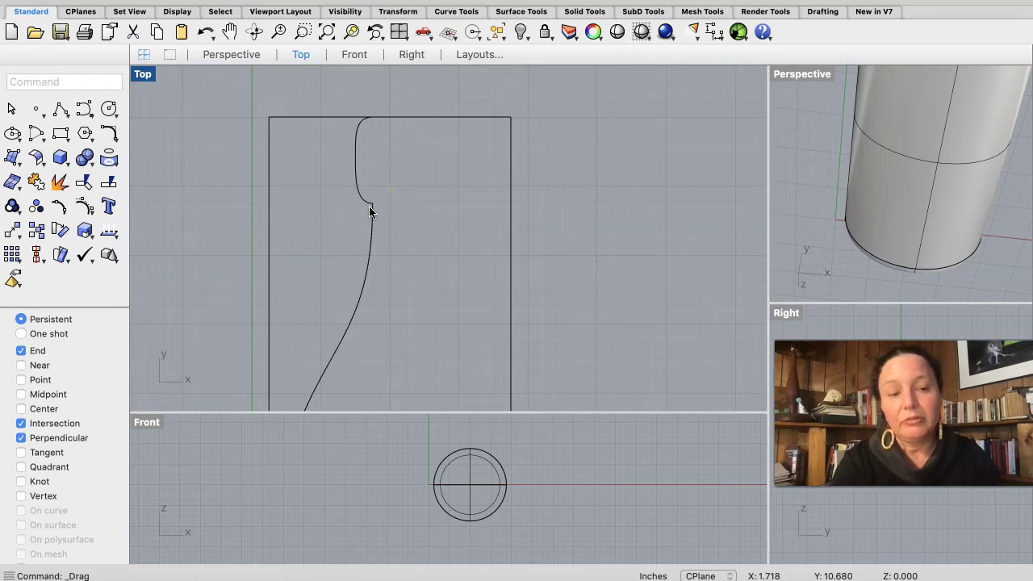
drag(369, 212, 63, 111)
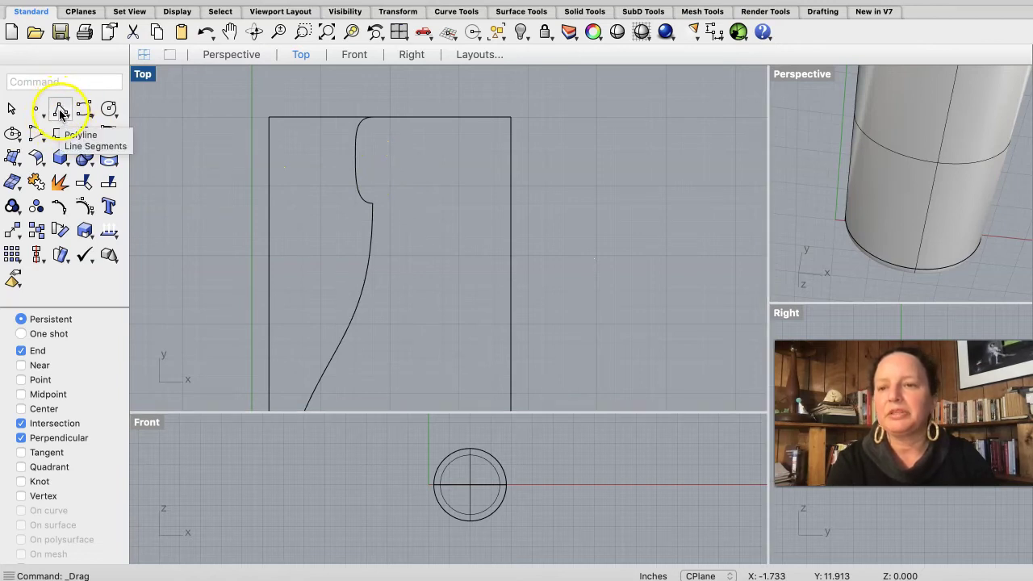
click(62, 111)
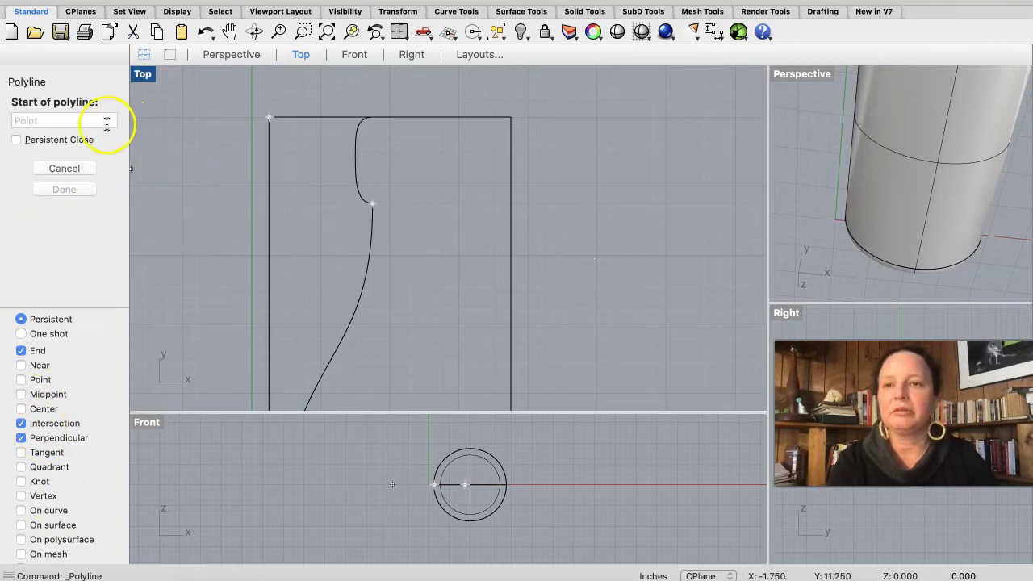
click(65, 169)
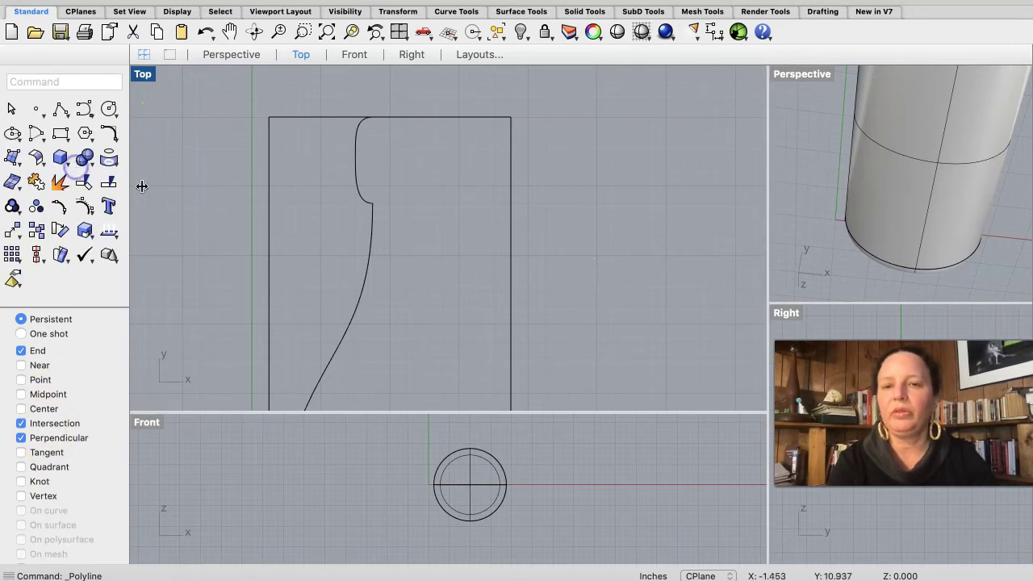
- Revolve the shoulder and lip curves full circle as a surface about the cylinder's centreline, with the axis starting at (2, 0), and deselect them
scroll(378, 349, down, 2)
scroll(378, 349, down, 5)
scroll(379, 350, down, 3)
click(369, 223)
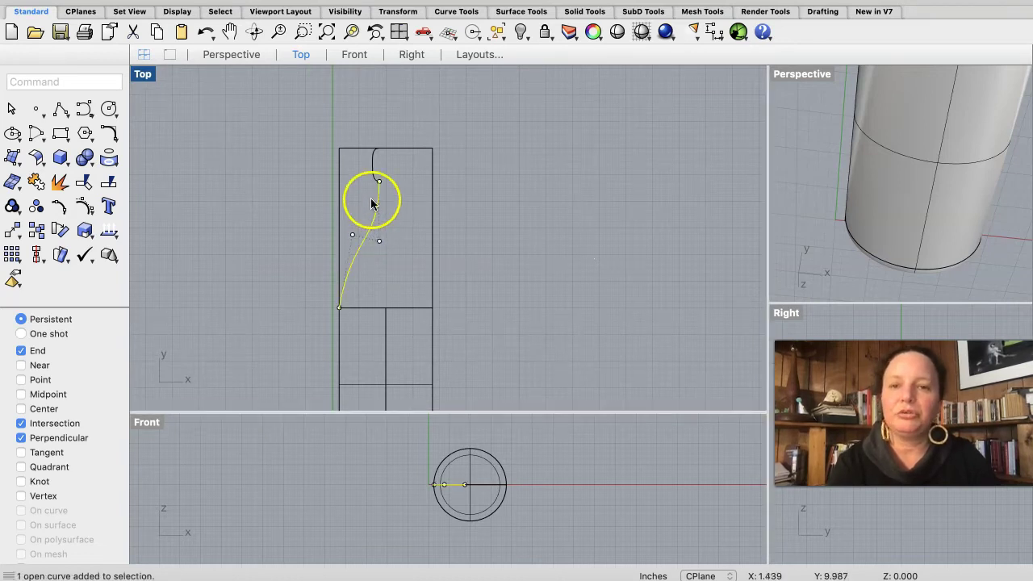
shift+click(375, 165)
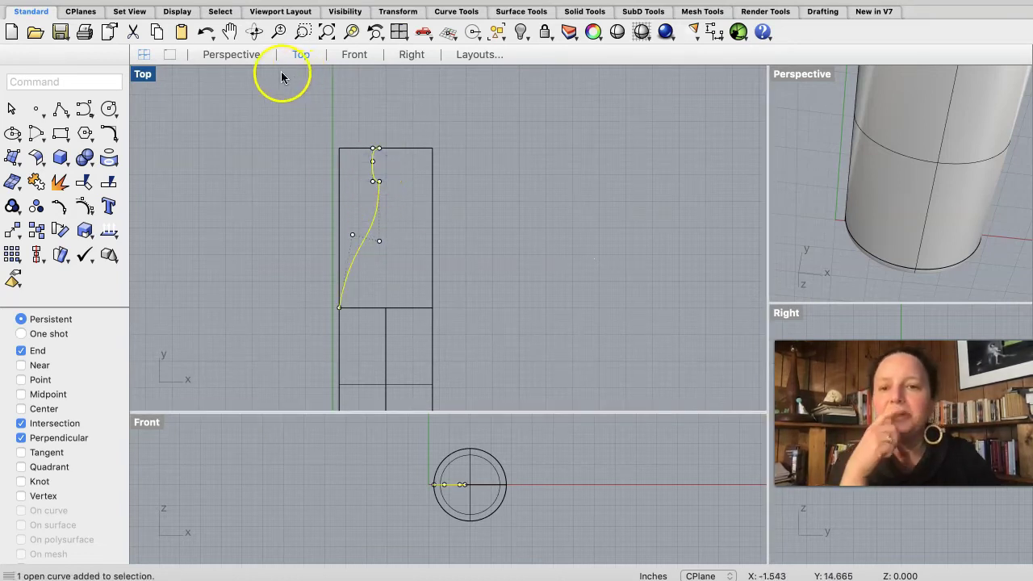
click(209, 0)
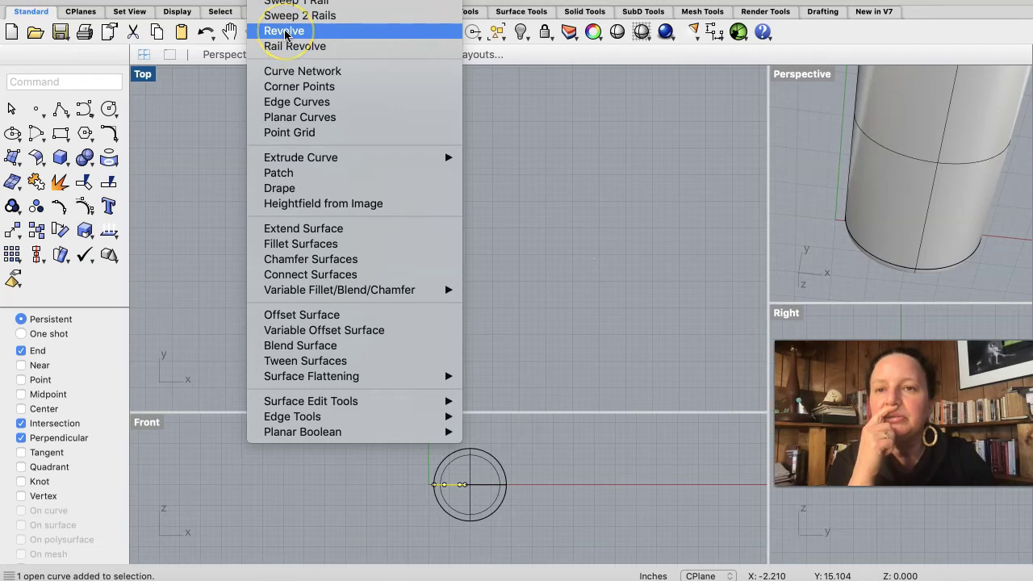
click(284, 32)
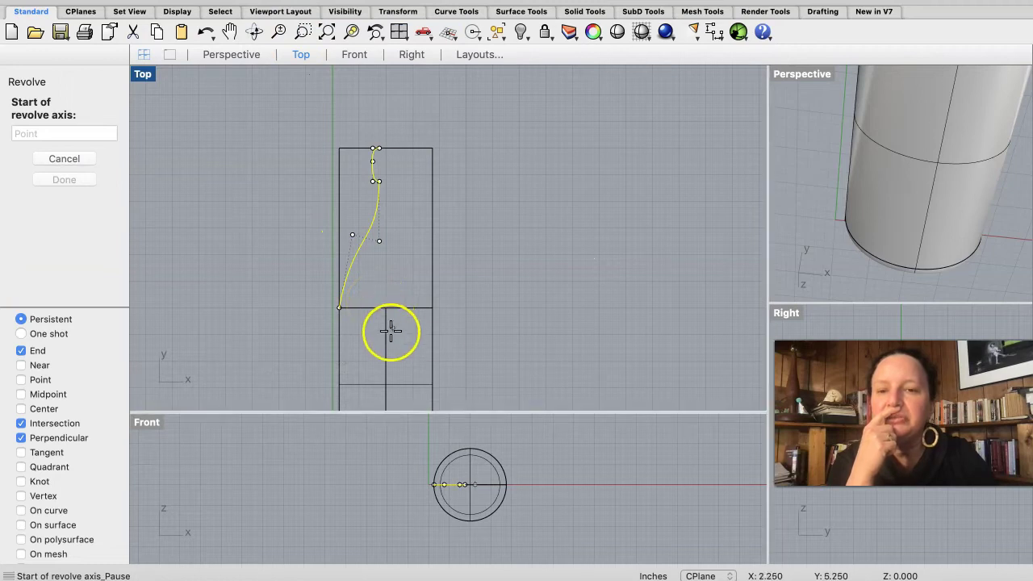
scroll(387, 347, down, 3)
scroll(387, 355, down, 2)
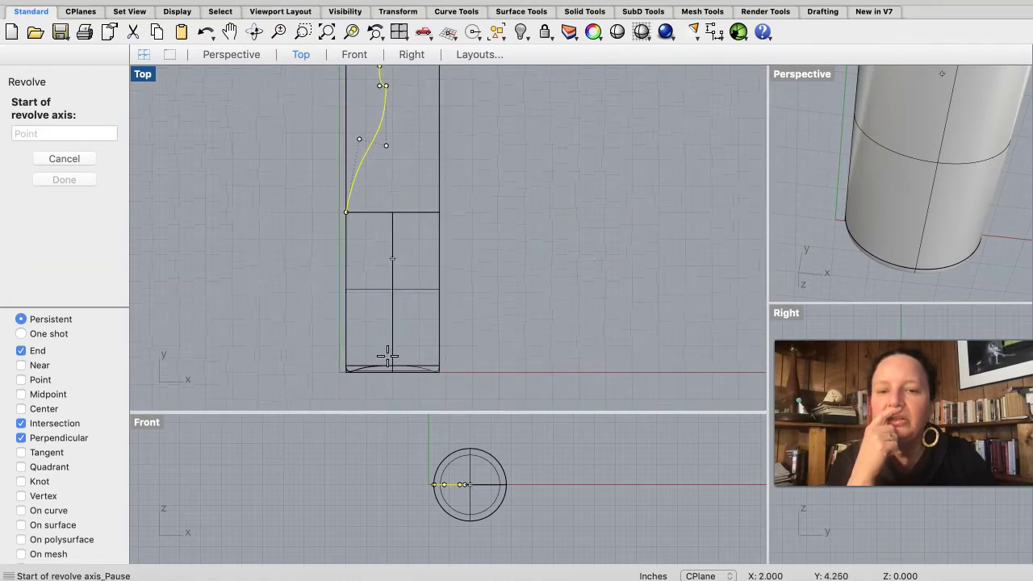
click(394, 372)
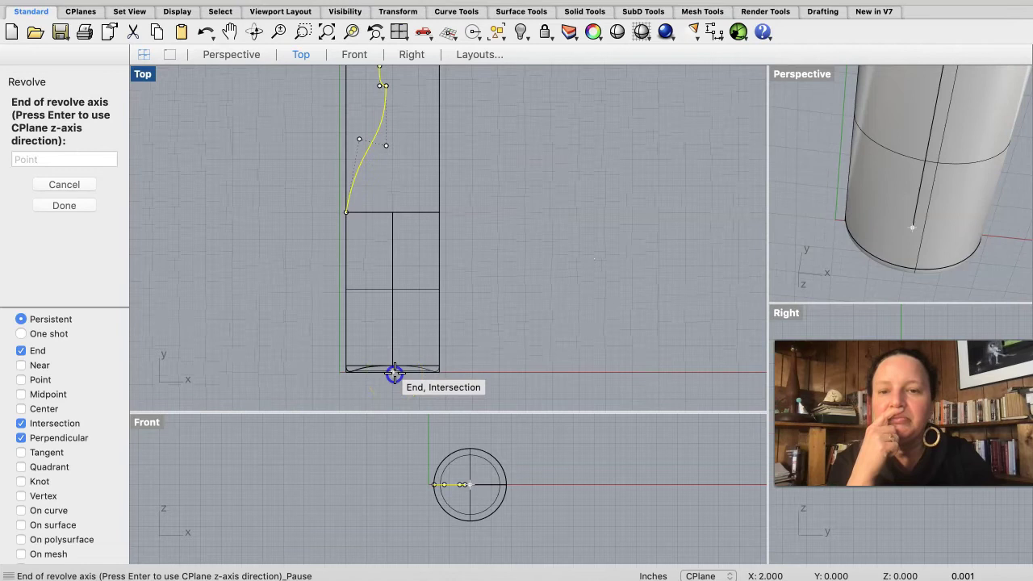
click(394, 210)
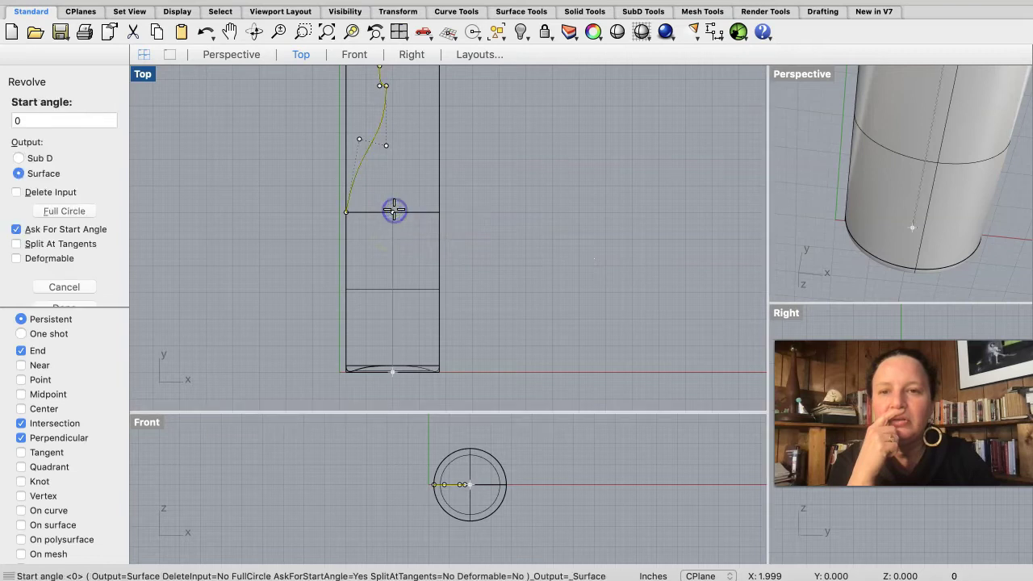
click(73, 210)
click(235, 269)
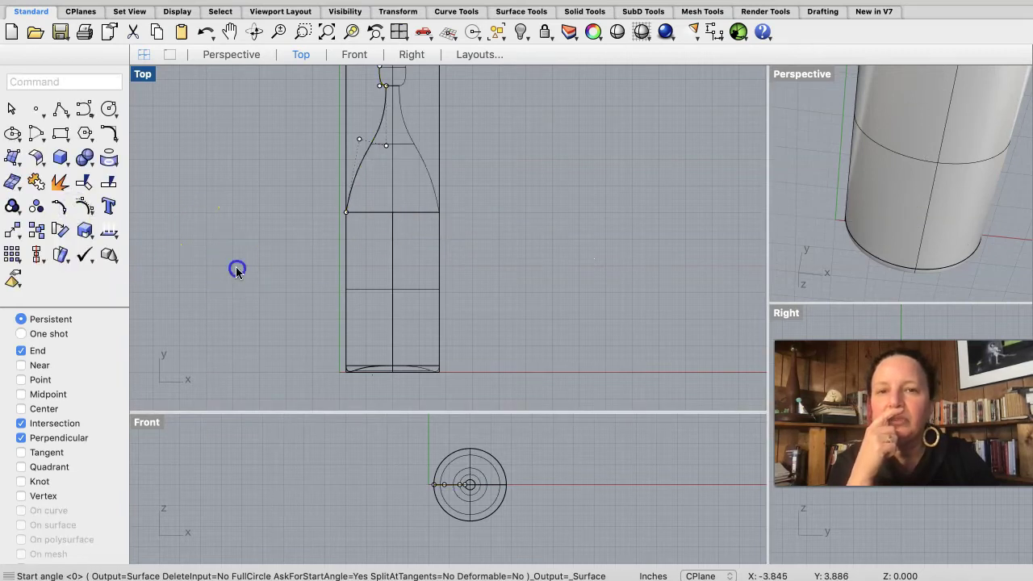
click(539, 185)
- Widen the Perspective viewport and examine the whole revolved bottle from below, from the side and upright
right_drag(539, 188, 562, 164)
right_drag(882, 163, 878, 191)
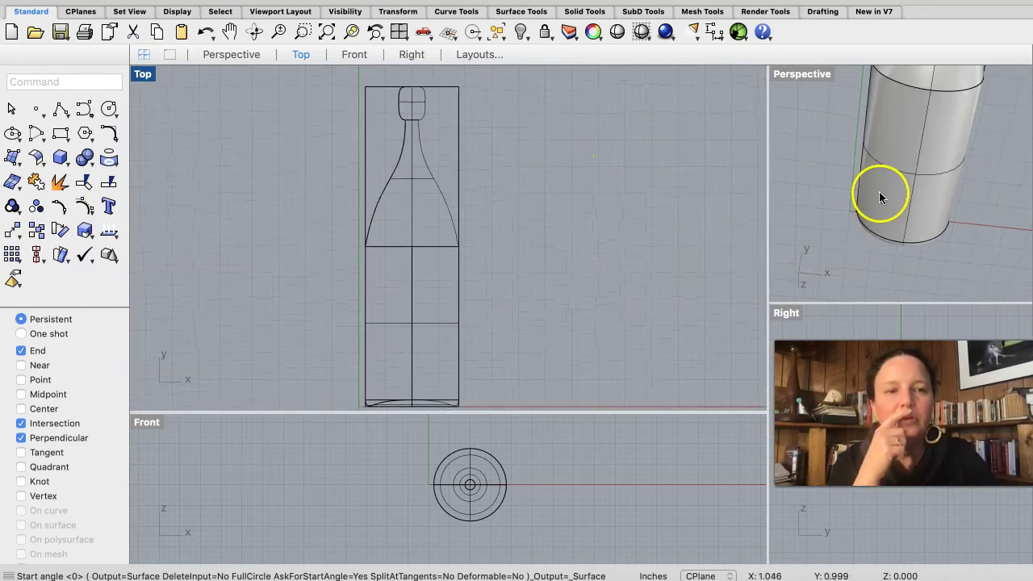
drag(765, 218, 521, 279)
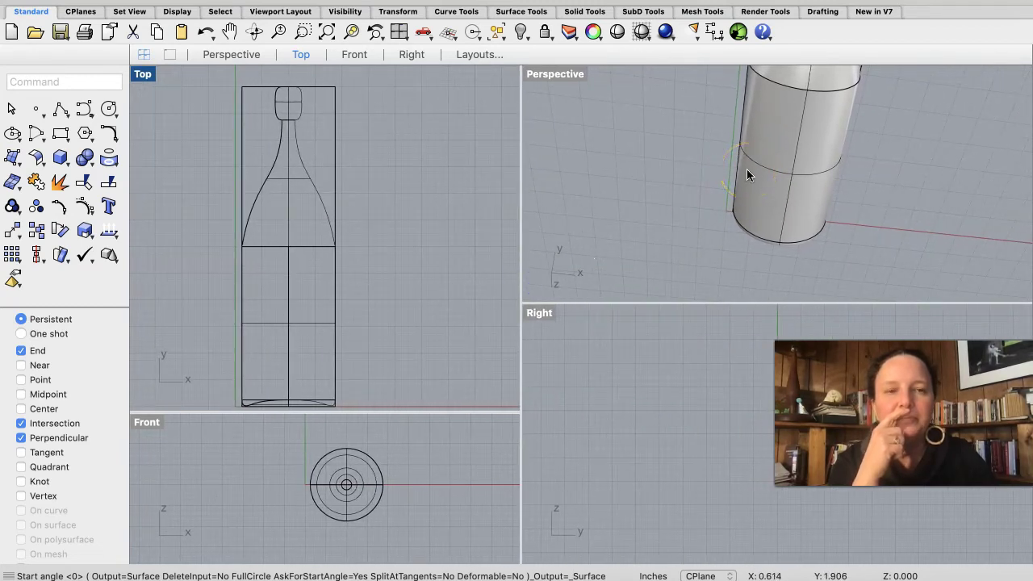
scroll(746, 169, down, 5)
scroll(747, 169, down, 5)
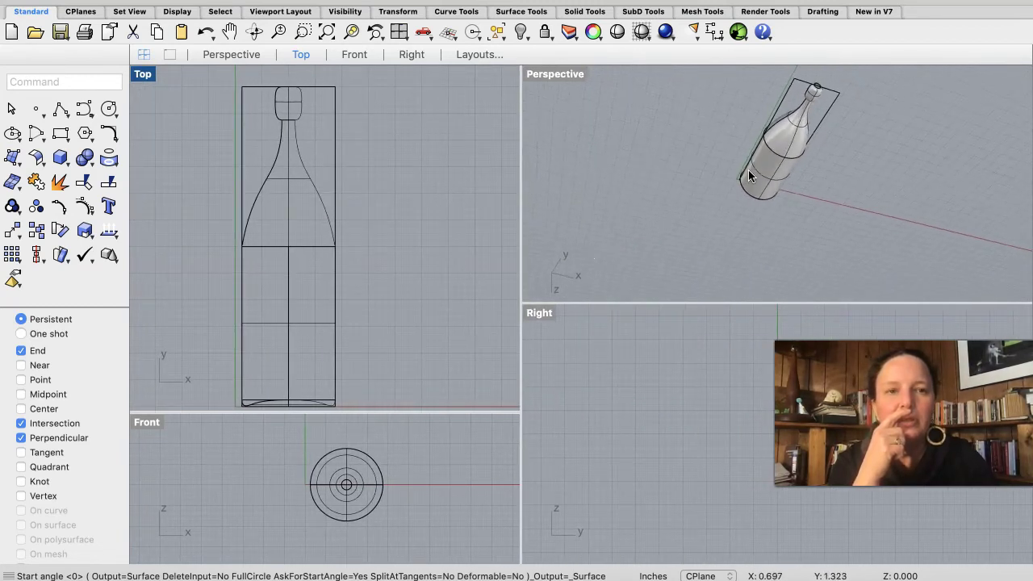
scroll(748, 170, left, 10)
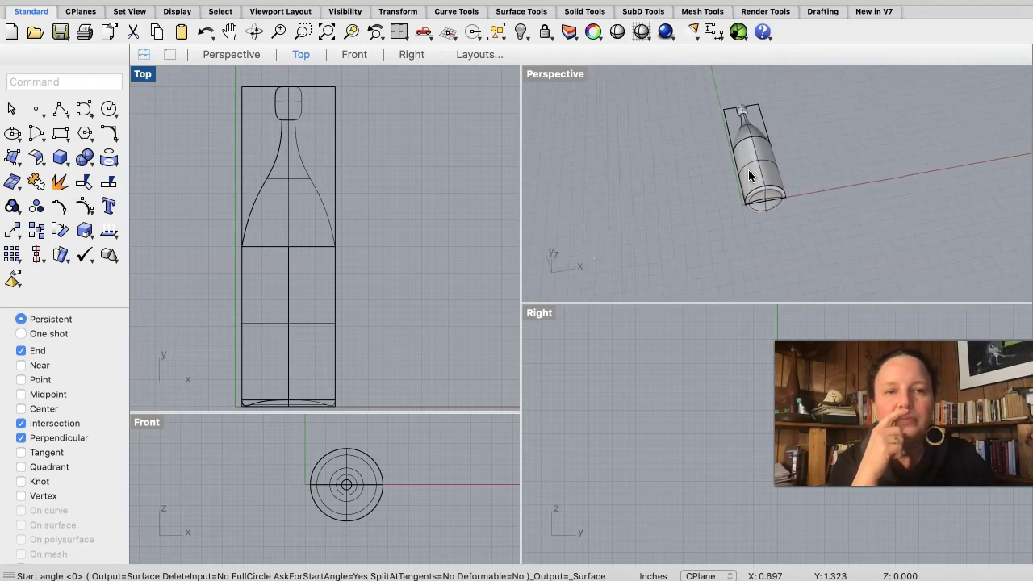
scroll(748, 170, right, 10)
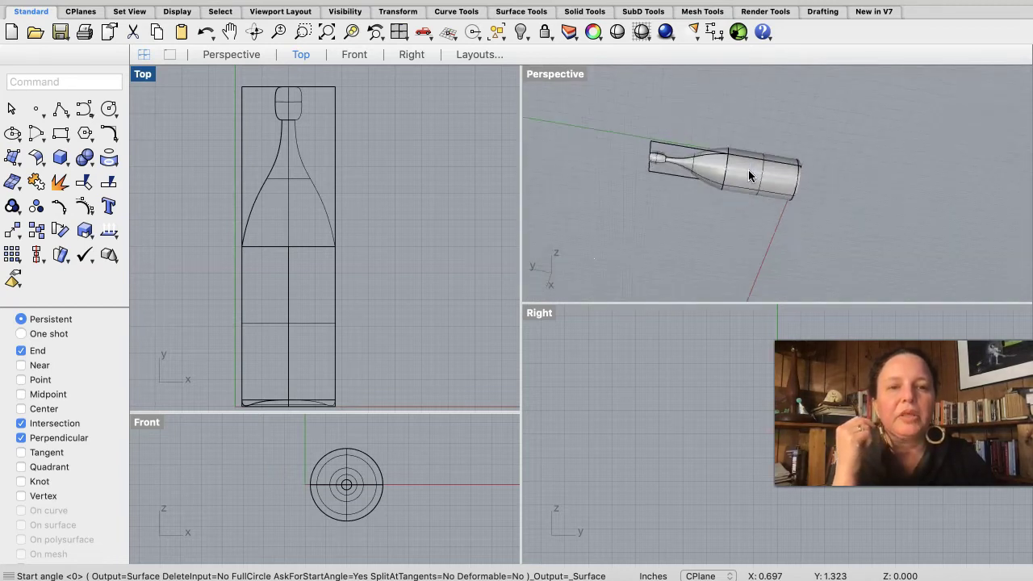
scroll(748, 169, down, 8)
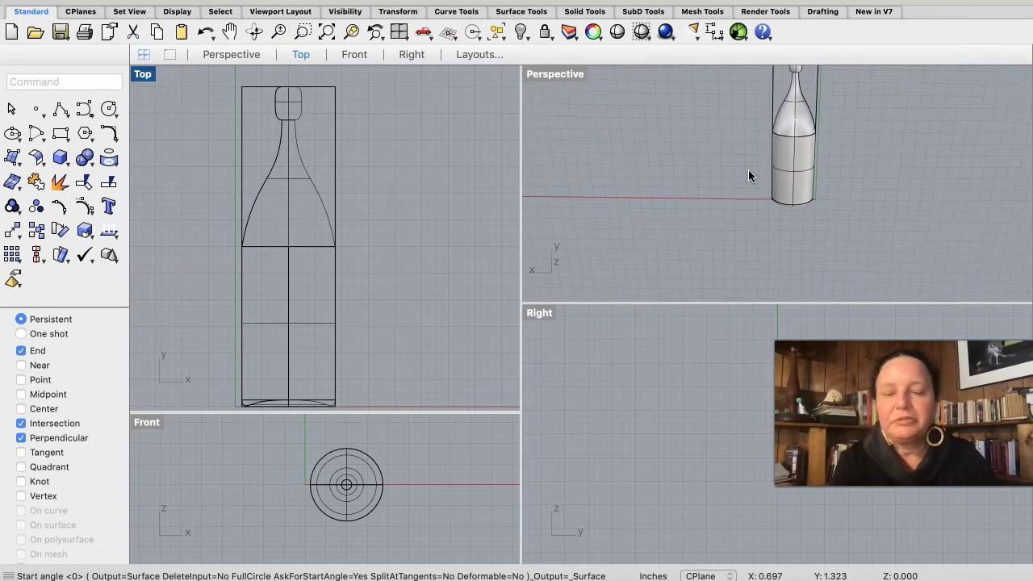
scroll(832, 142, down, 3)
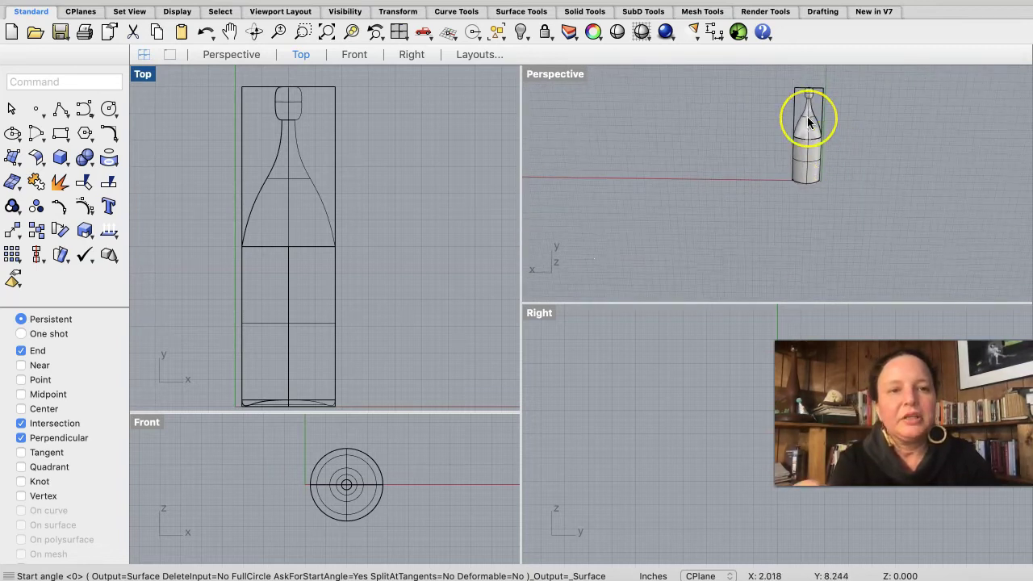
- Join the bottle's cylinder, shoulder, lip and base surfaces, group them, and clear the selection
scroll(807, 116, up, 5)
right_drag(791, 151, 788, 151)
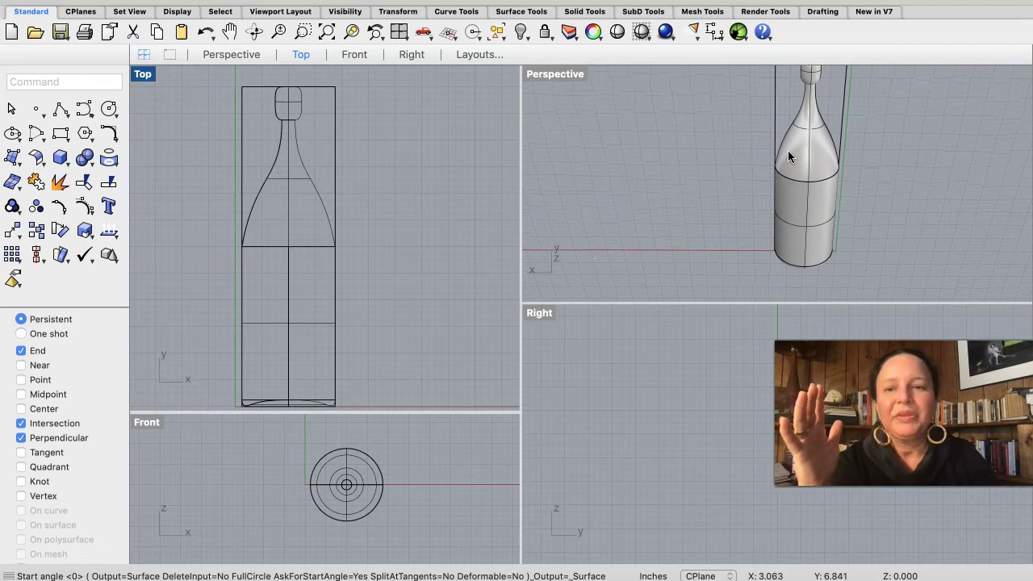
click(811, 219)
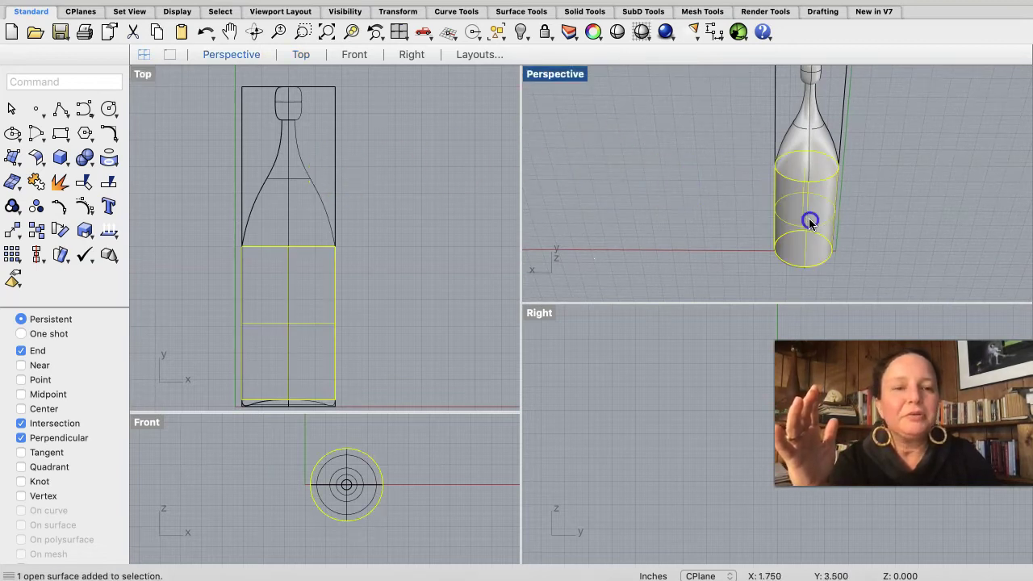
shift+click(809, 118)
shift+click(812, 76)
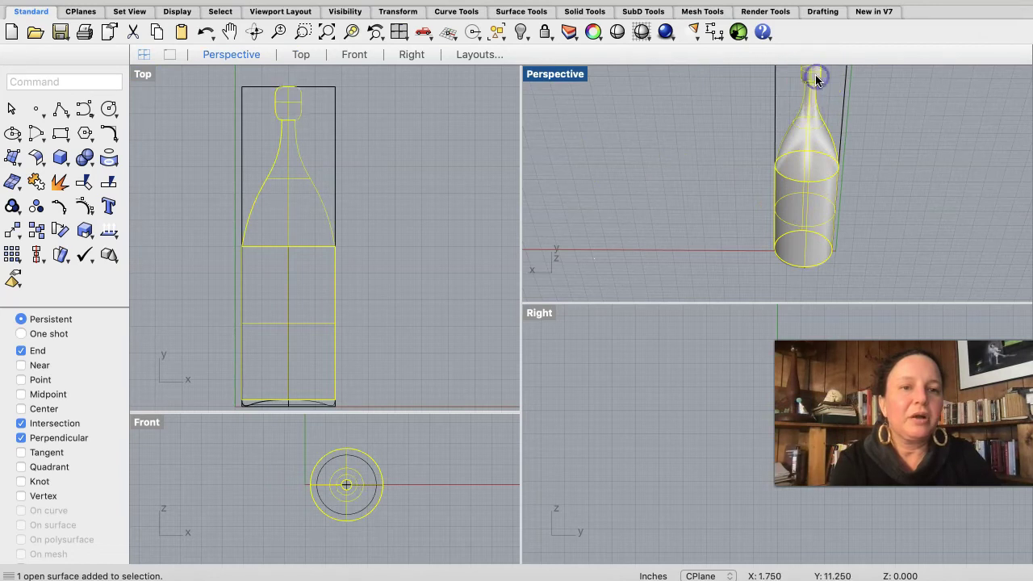
shift+click(322, 402)
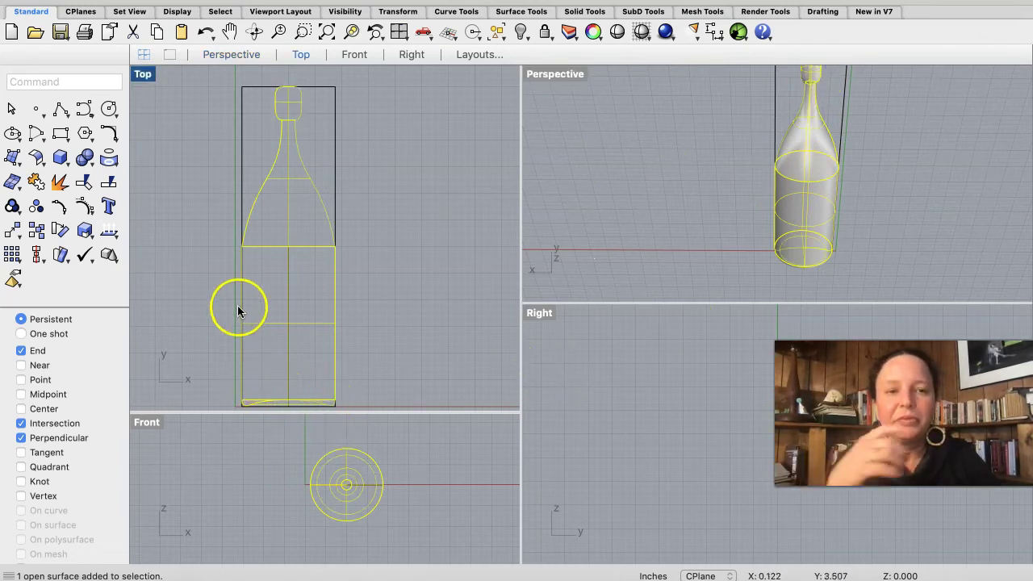
click(37, 182)
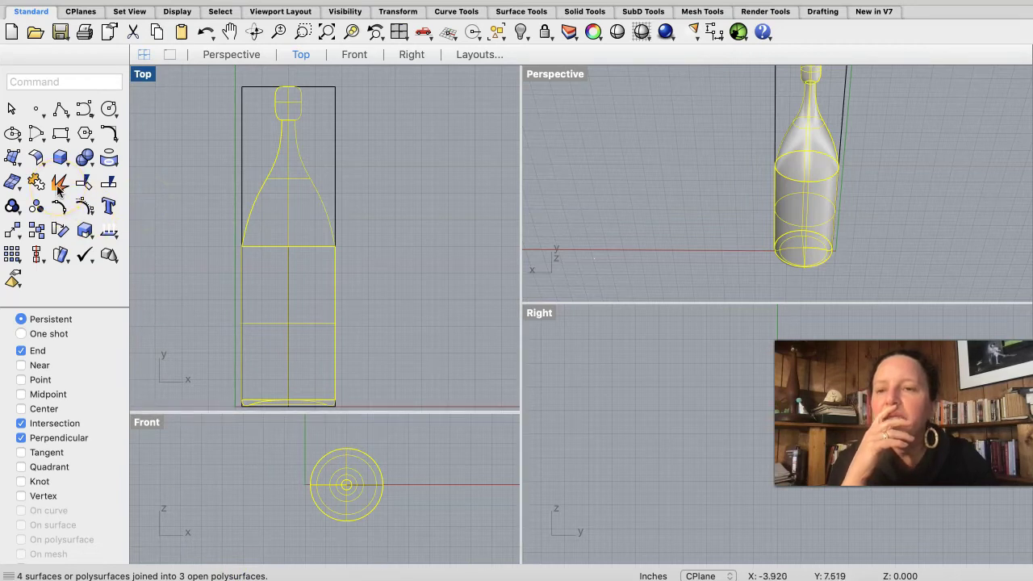
click(12, 208)
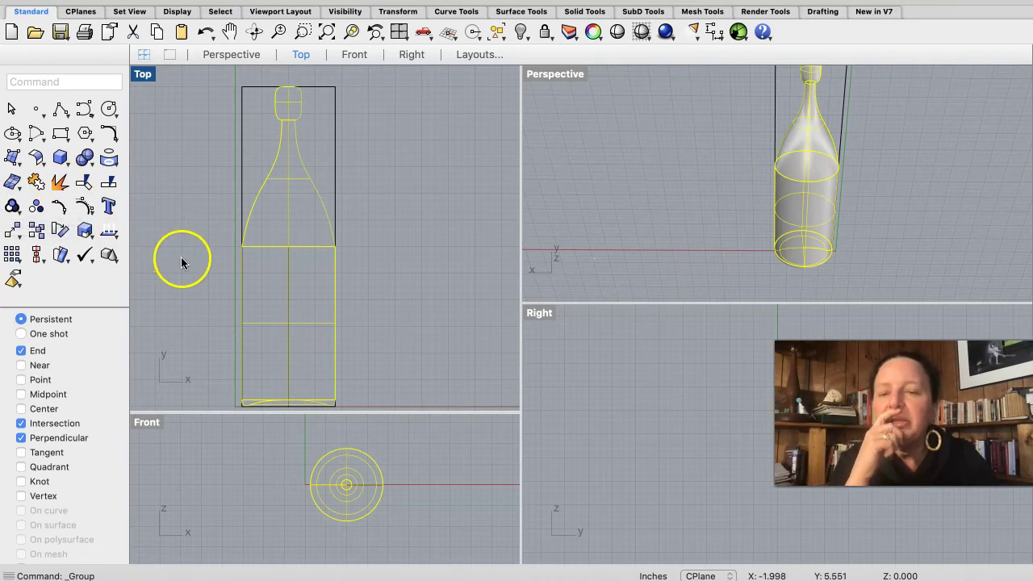
click(182, 260)
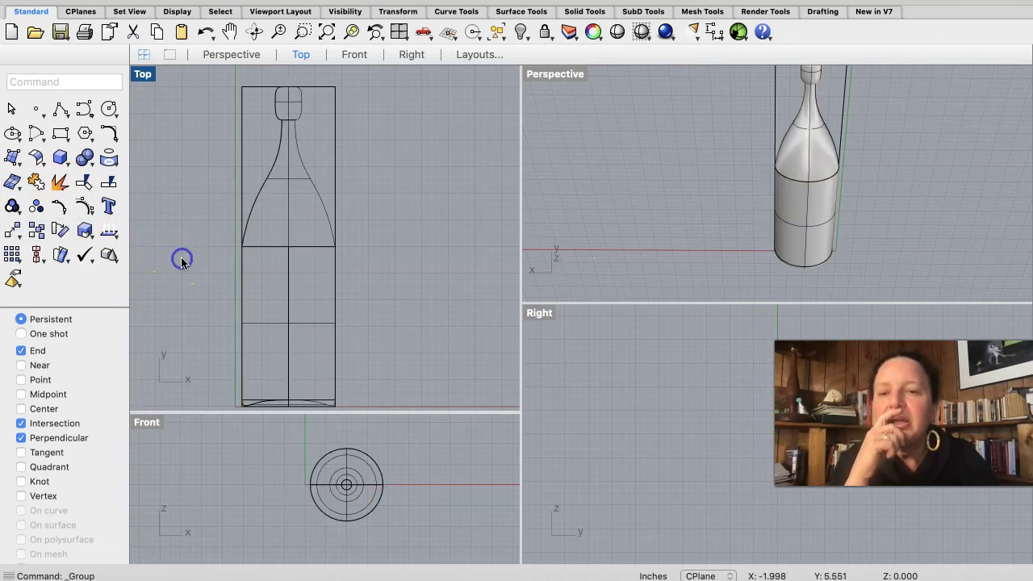
- Copy the grouped bottle twice along the X axis to make a spaced row of three bottles
click(296, 249)
key(super+c)
drag(296, 249, 433, 247)
click(406, 245)
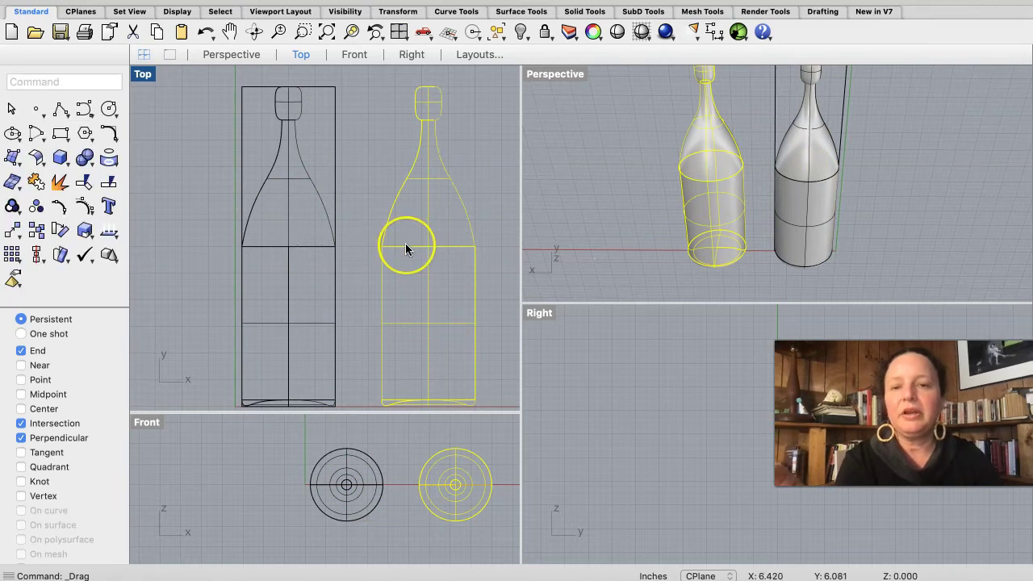
scroll(406, 247, right, 3)
key(super+c)
key(super+v)
drag(375, 242, 499, 243)
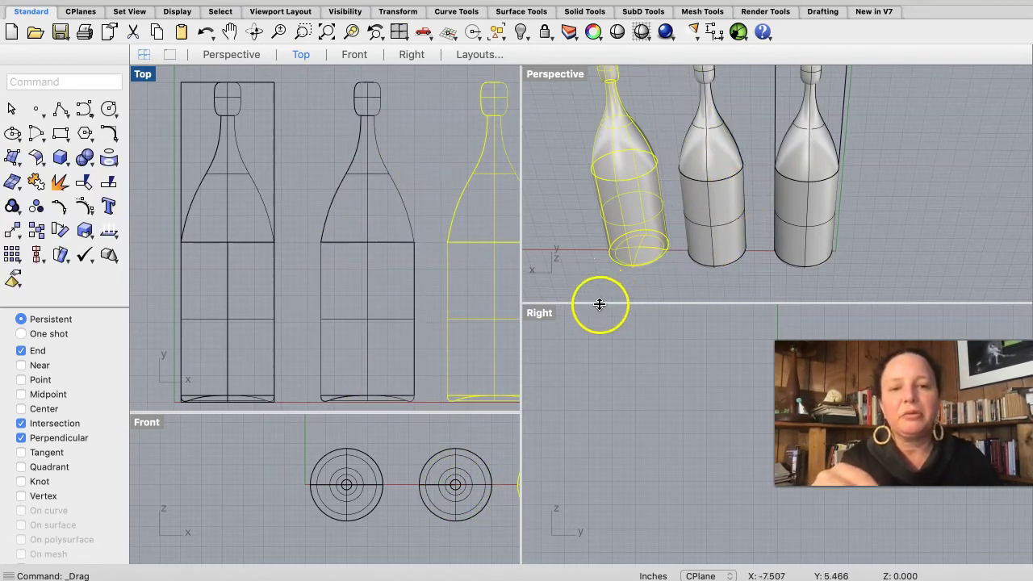
- Enlarge the Perspective viewport downward, frame all three bottles in it, and deselect the third bottle
drag(597, 302, 562, 461)
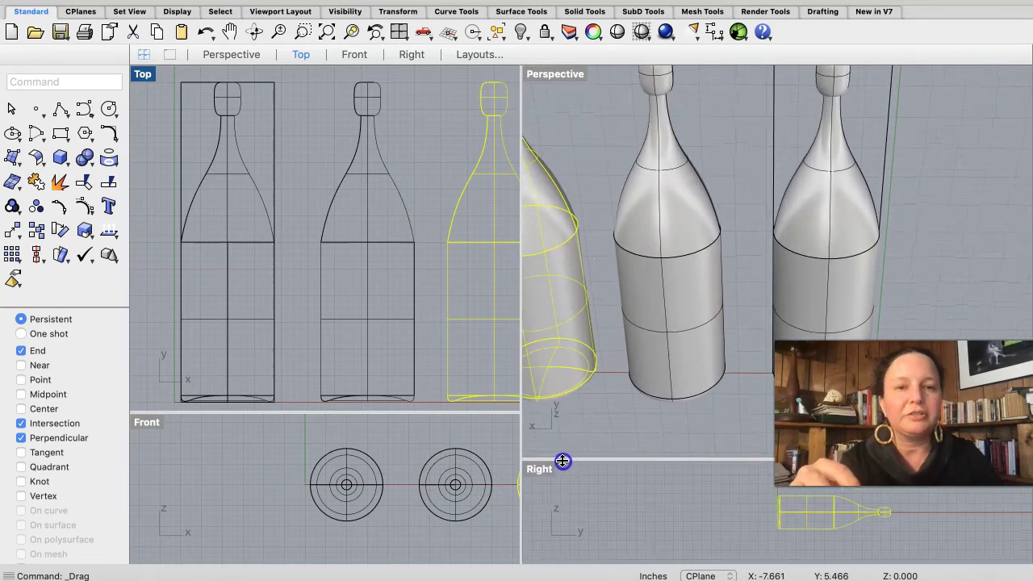
scroll(690, 264, left, 5)
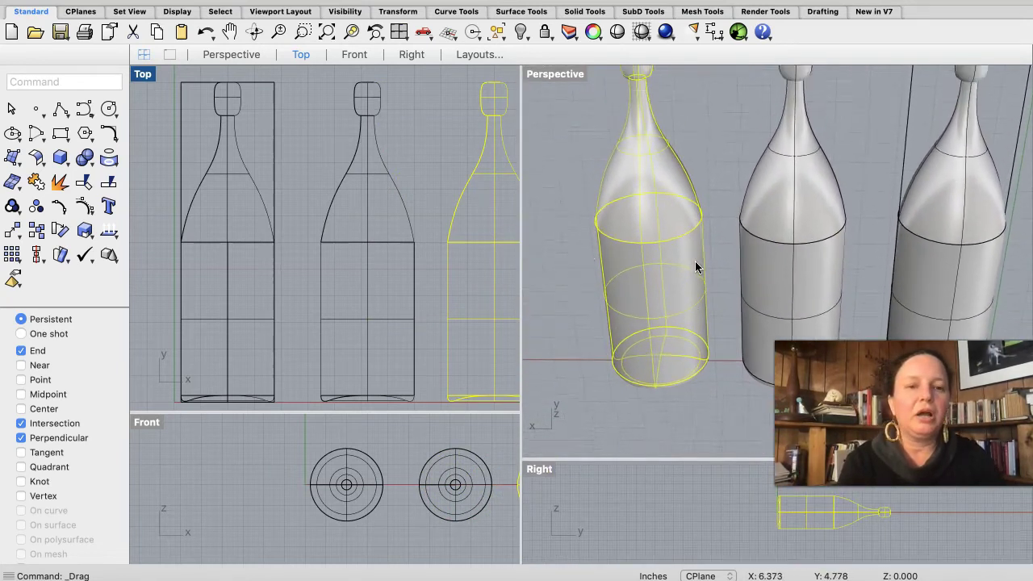
scroll(695, 267, up, 5)
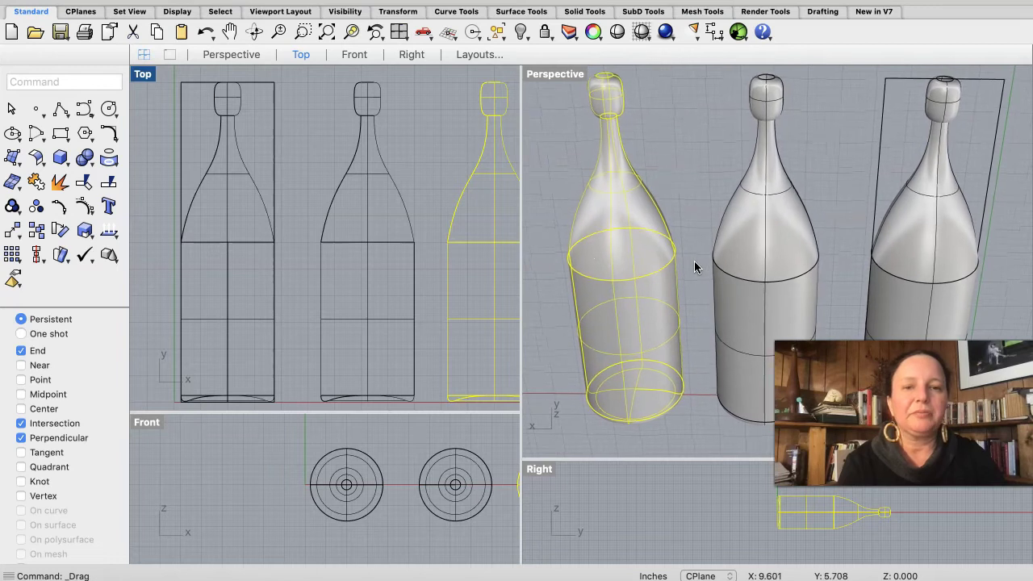
scroll(696, 267, up, 3)
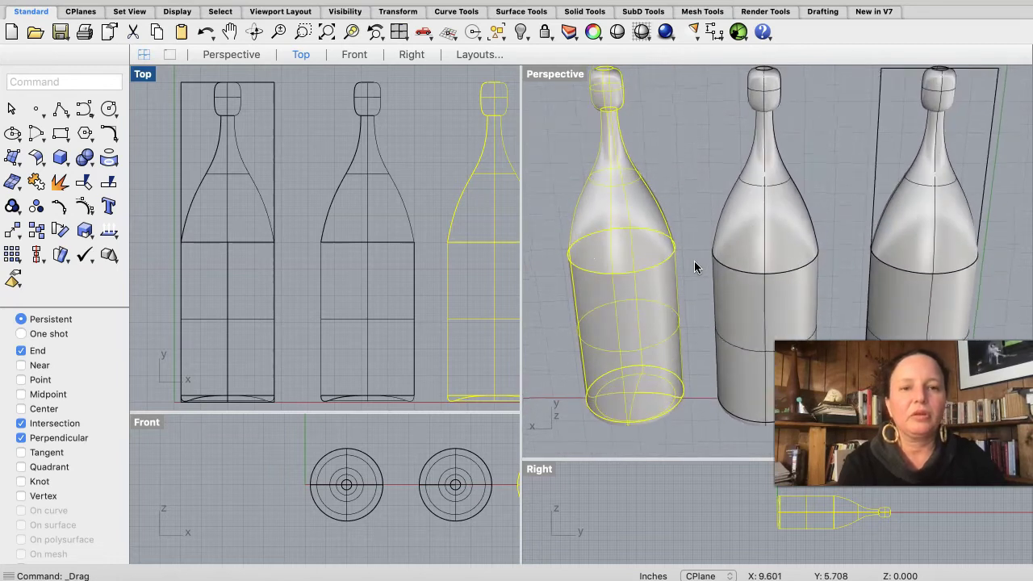
click(680, 156)
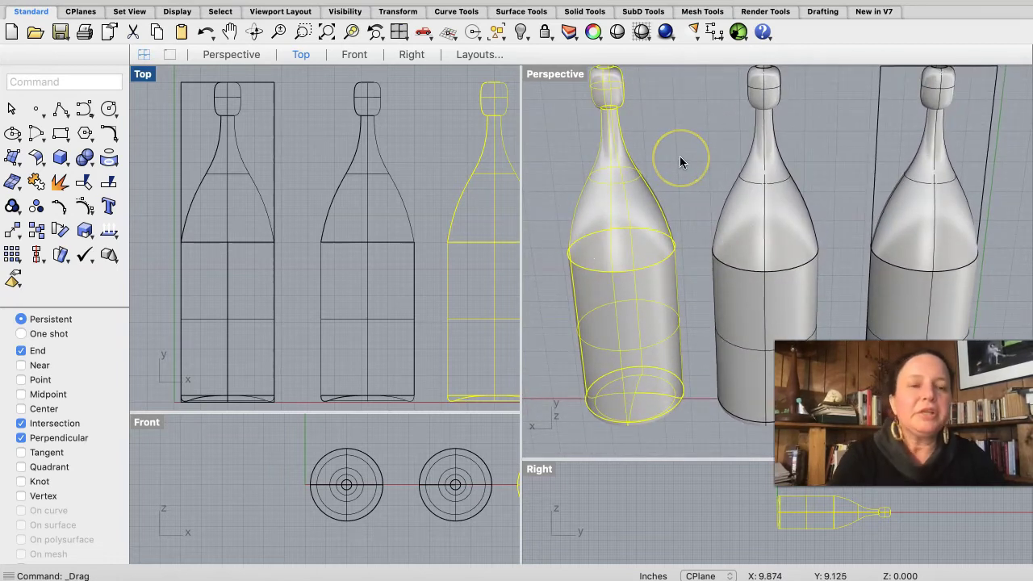
click(682, 153)
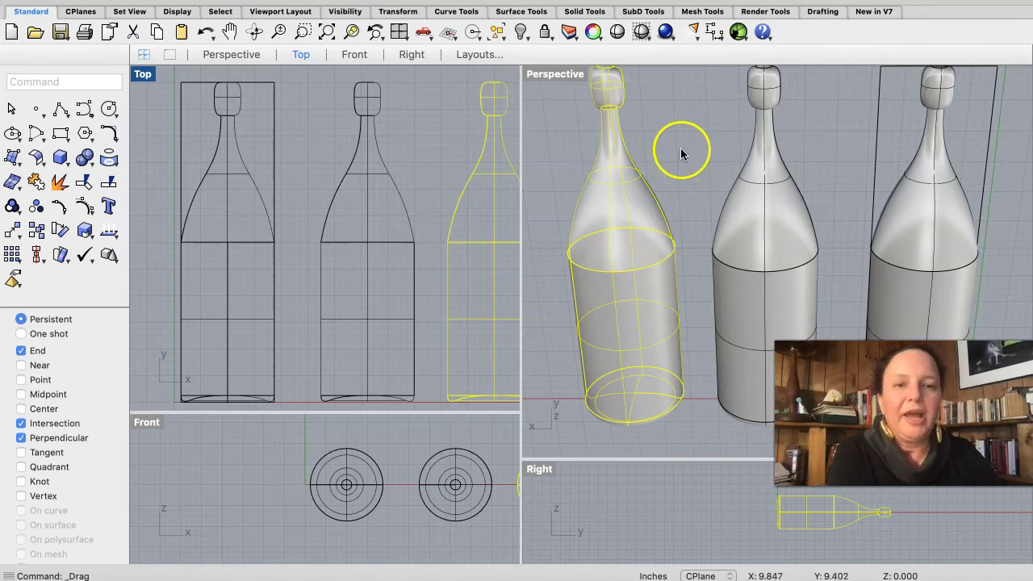
click(682, 152)
click(699, 177)
click(737, 287)
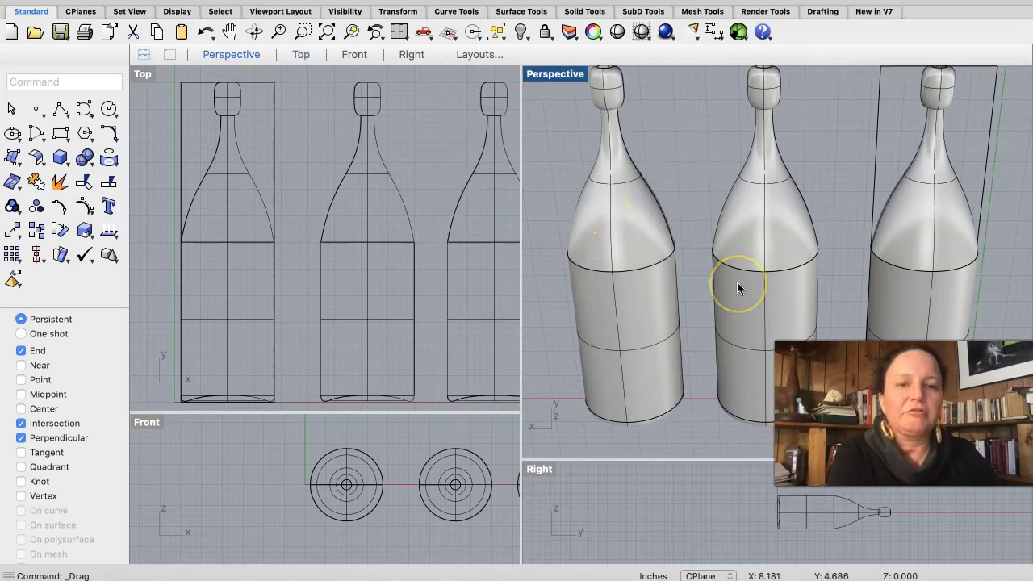
click(746, 210)
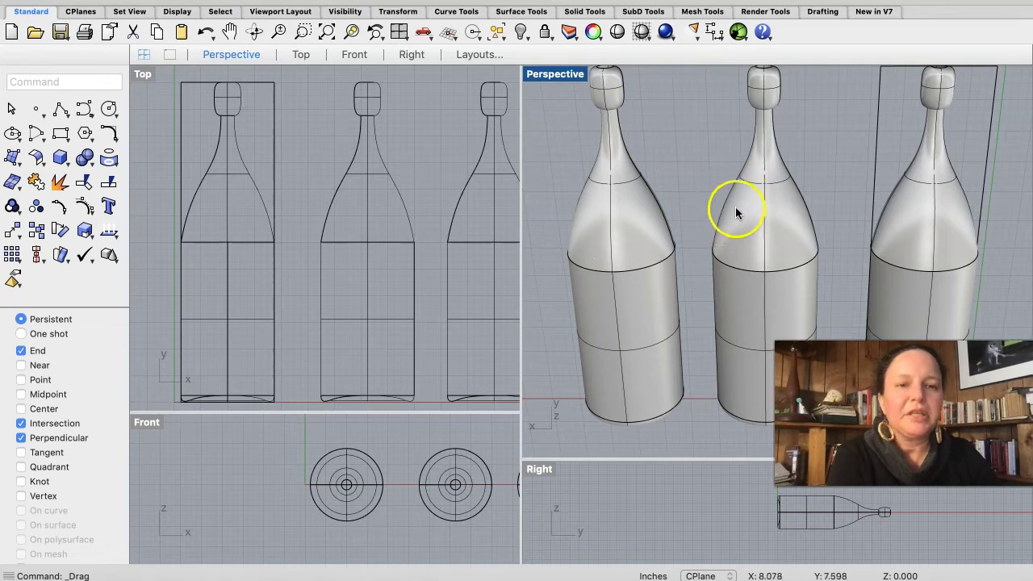
- Examine the surface smoothness of the middle bottle's shoulder close up and from farther back
scroll(735, 206, up, 10)
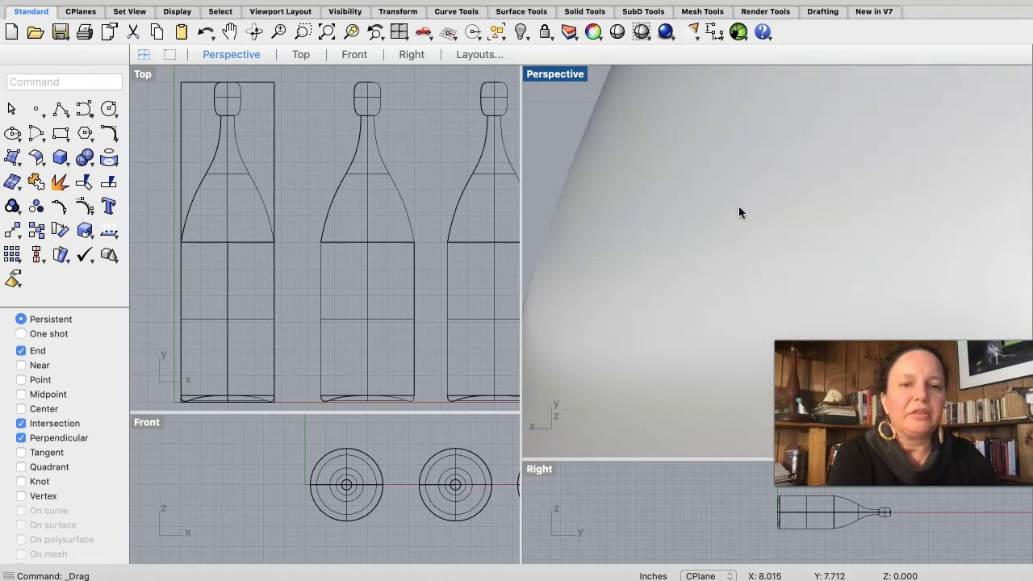
scroll(739, 210, down, 5)
scroll(739, 209, up, 3)
scroll(738, 212, down, 3)
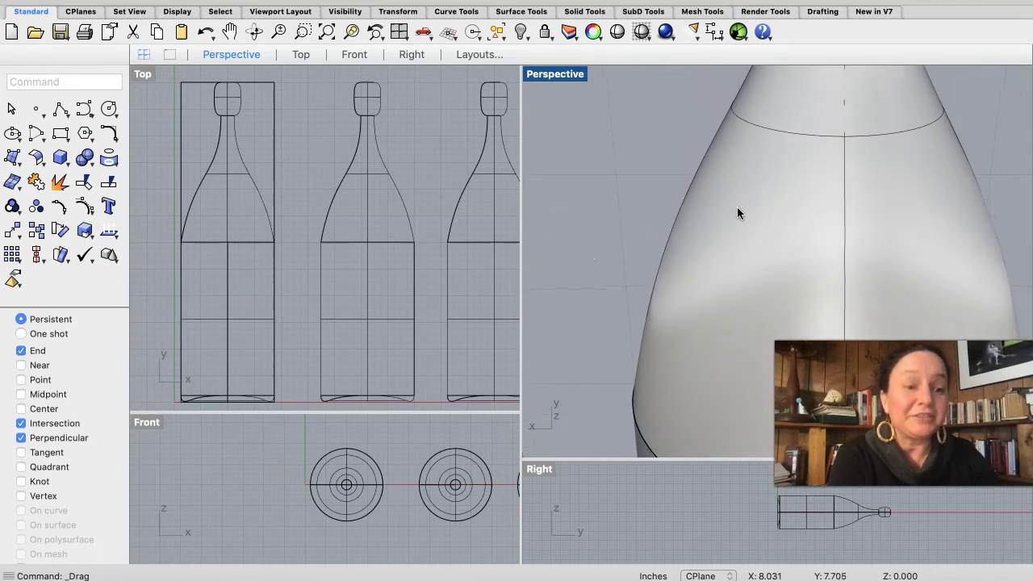
scroll(738, 211, down, 4)
scroll(737, 213, down, 2)
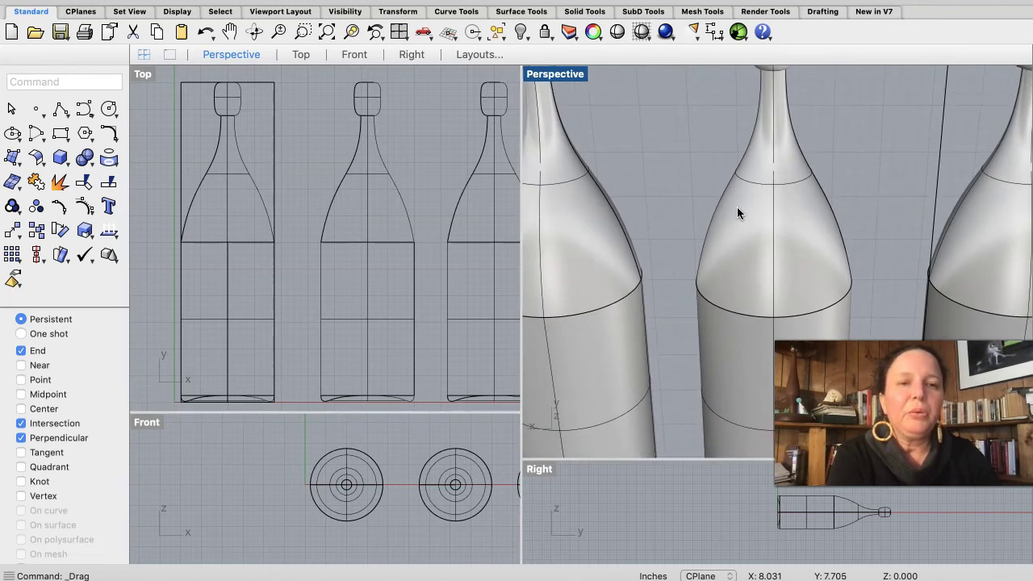
scroll(737, 207, down, 2)
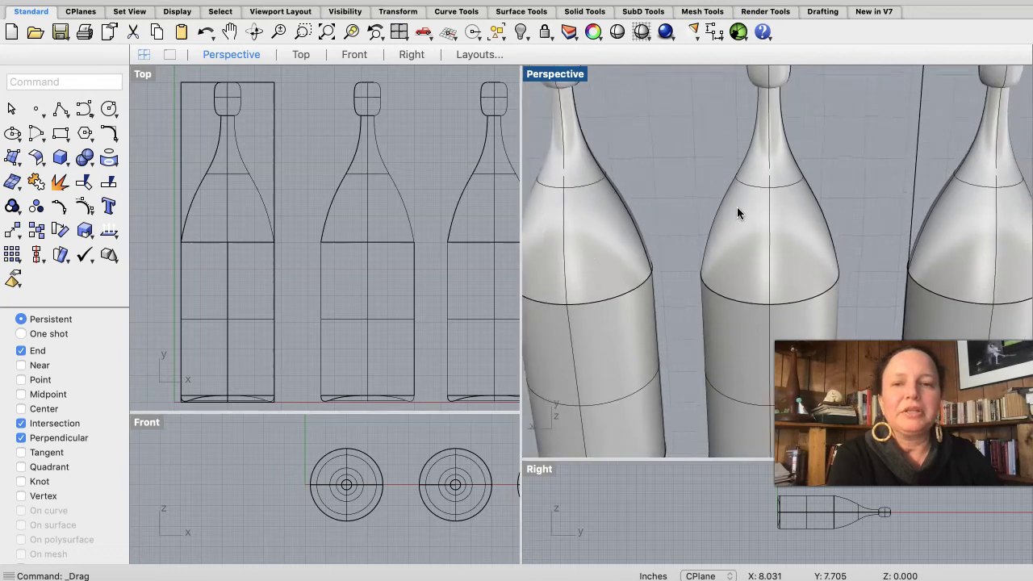
- Start converting the whole middle bottle to a mesh and preview it with the polygon density raised towards more polygons
click(361, 464)
scroll(361, 460, right, 5)
drag(440, 431, 346, 532)
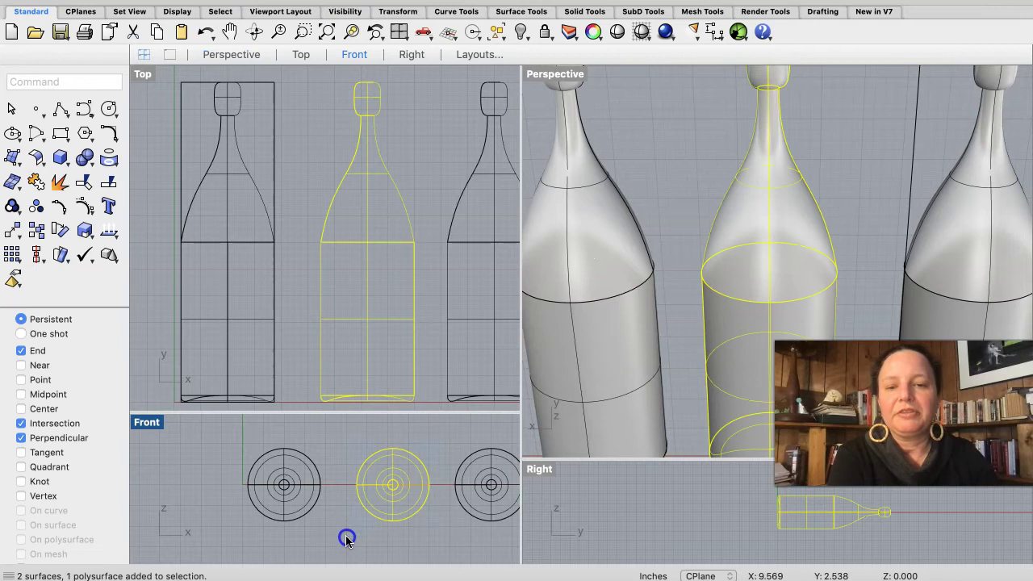
click(404, 0)
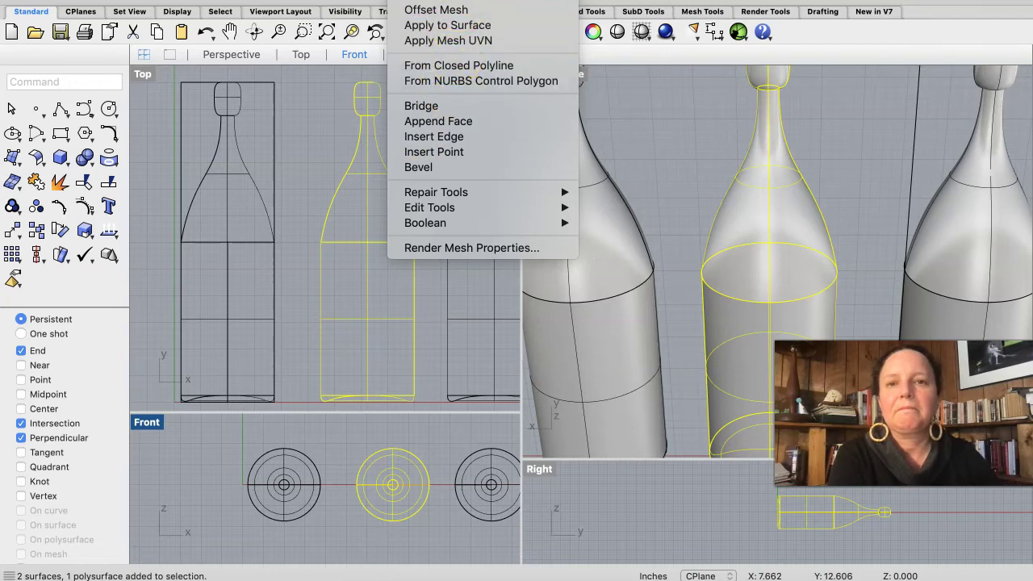
click(436, 10)
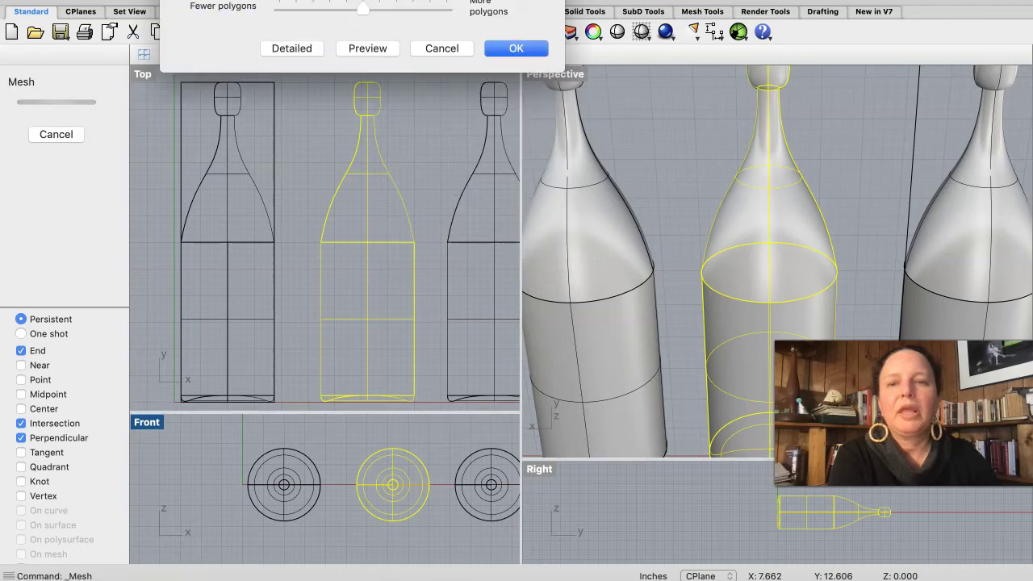
click(362, 10)
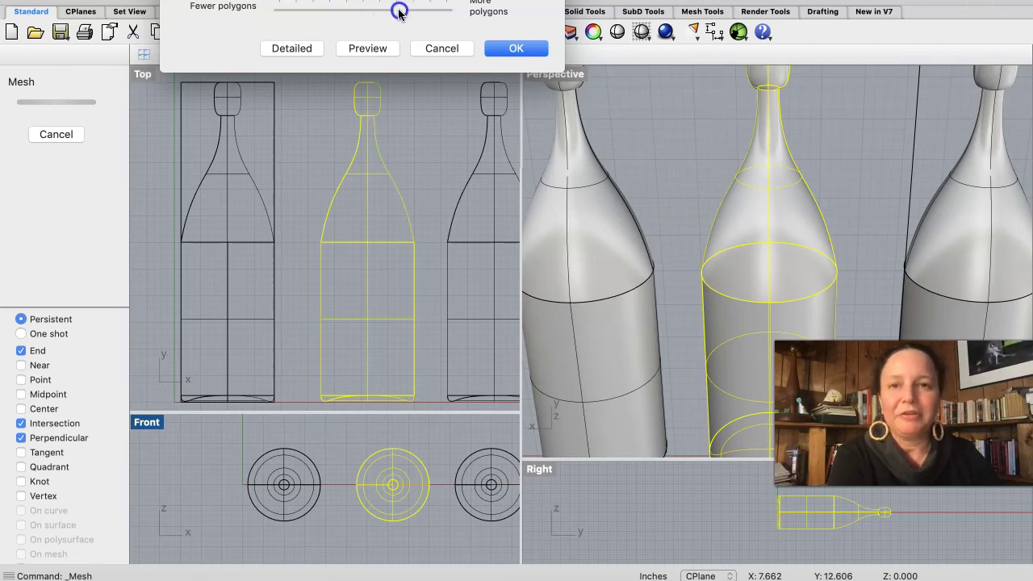
click(365, 47)
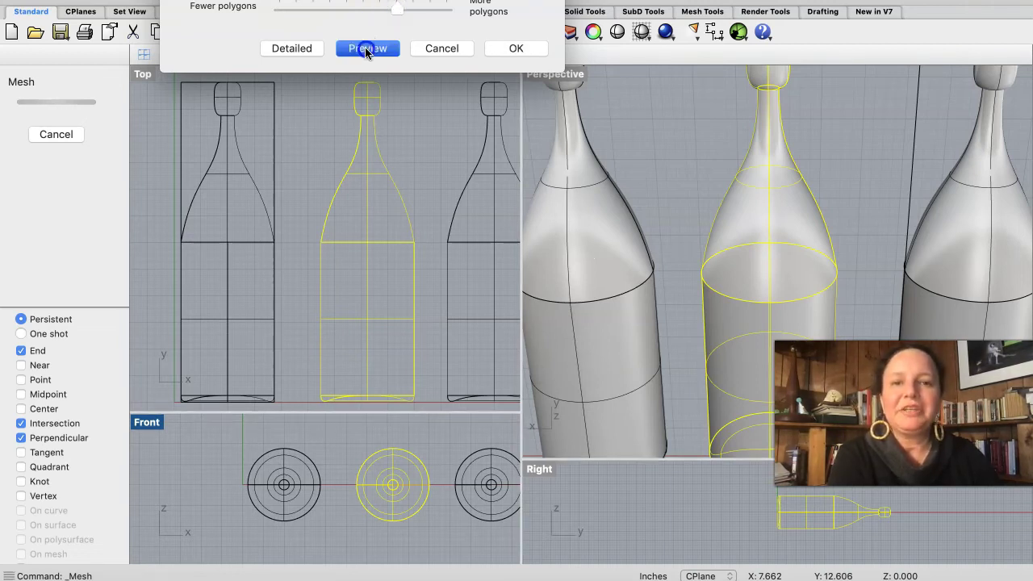
- Preview coarser meshes of the middle bottle and create the mesh with the density set near the fewer-polygons end
drag(396, 10, 318, 28)
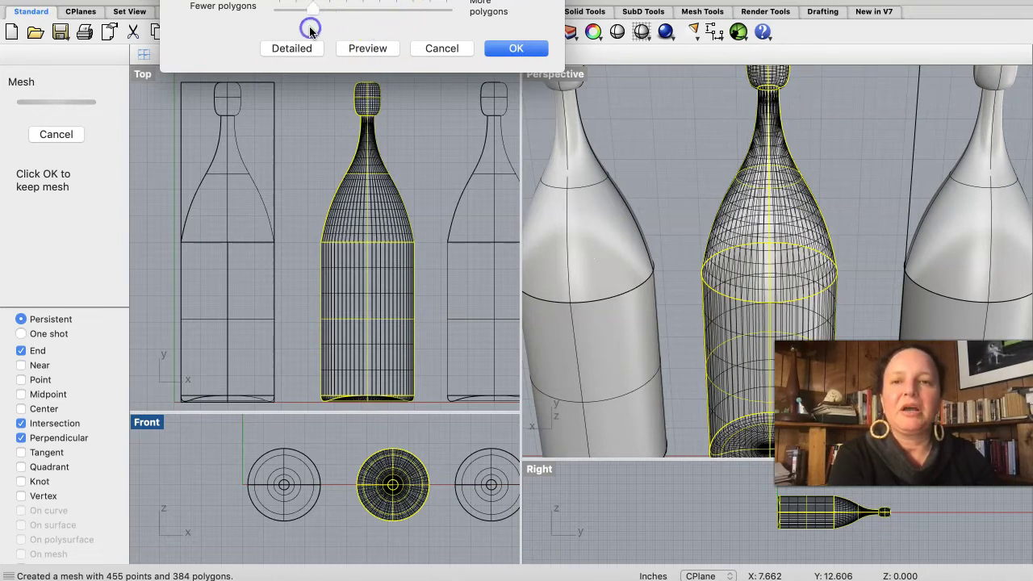
click(358, 48)
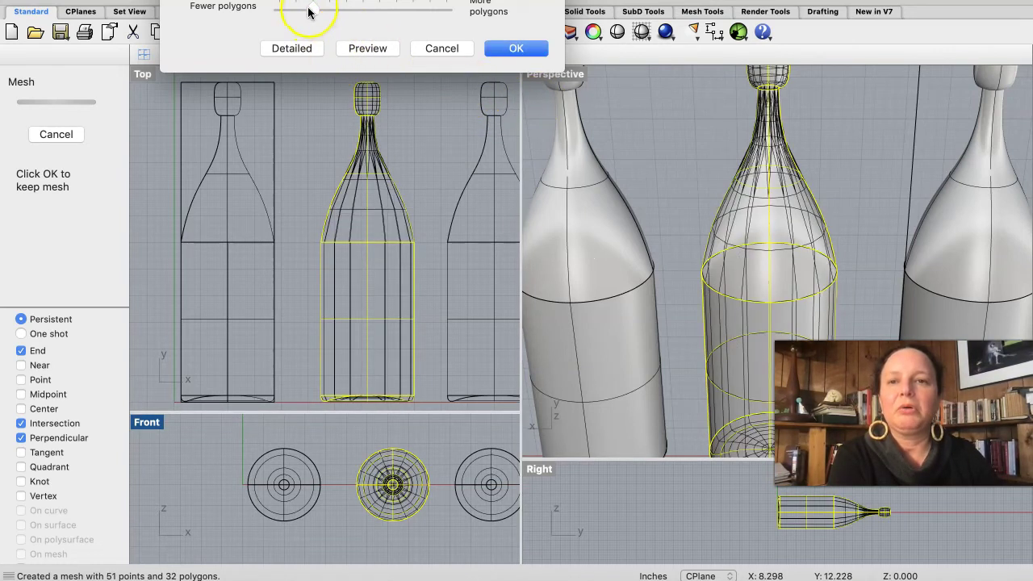
drag(311, 11, 299, 11)
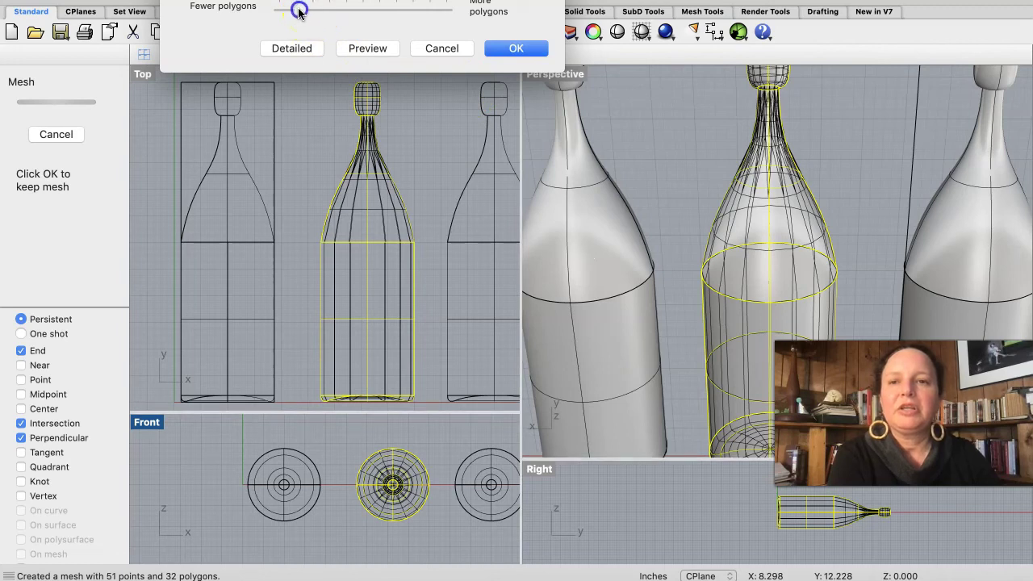
click(367, 48)
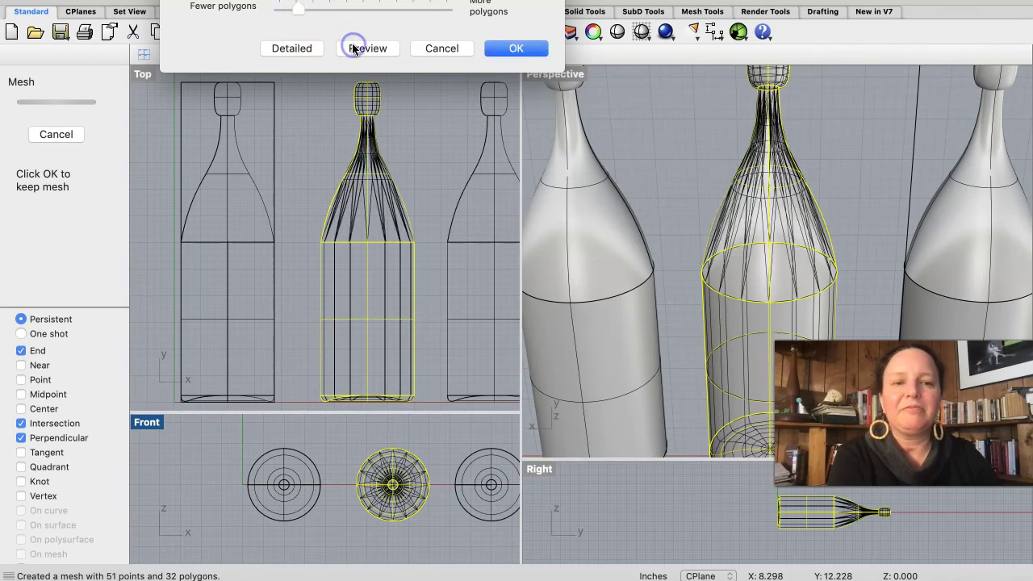
mouse_move(318, 11)
mouse_down()
mouse_move(294, 13)
mouse_move(311, 11)
mouse_up()
click(365, 48)
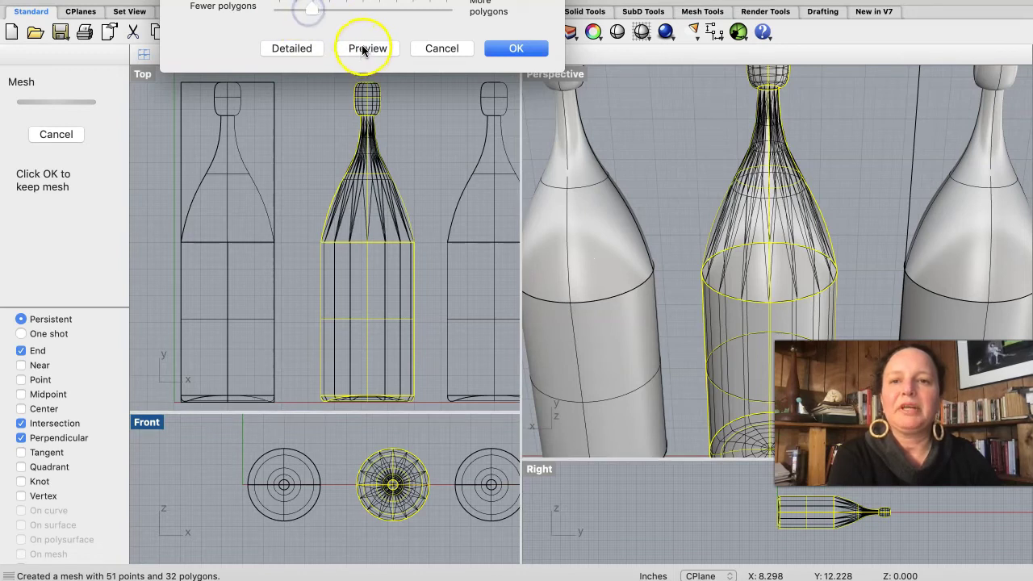
click(521, 48)
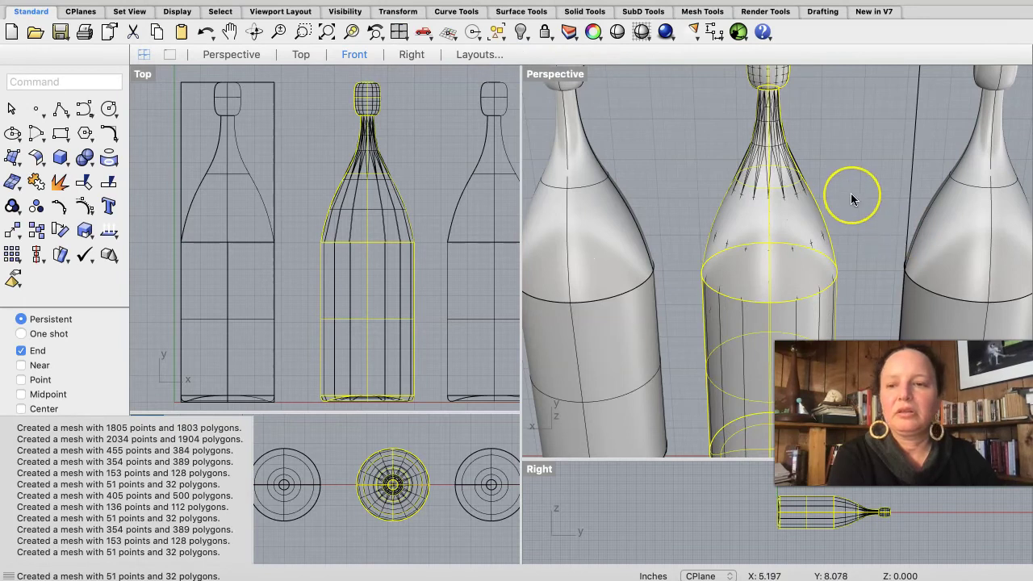
- Delete the middle bottle's original NURBS surfaces, keeping only its polygon mesh
click(851, 168)
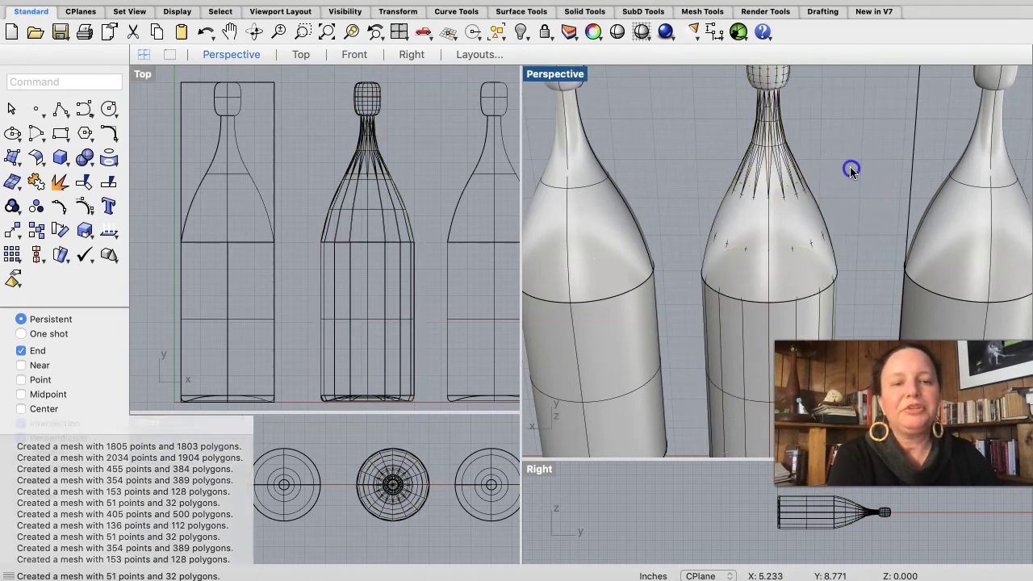
click(810, 203)
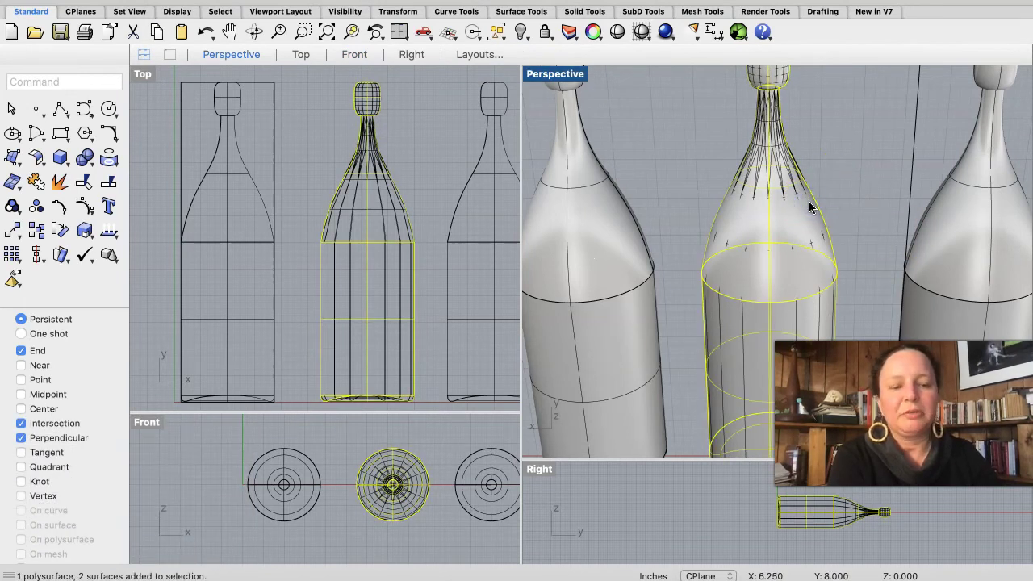
key(Delete)
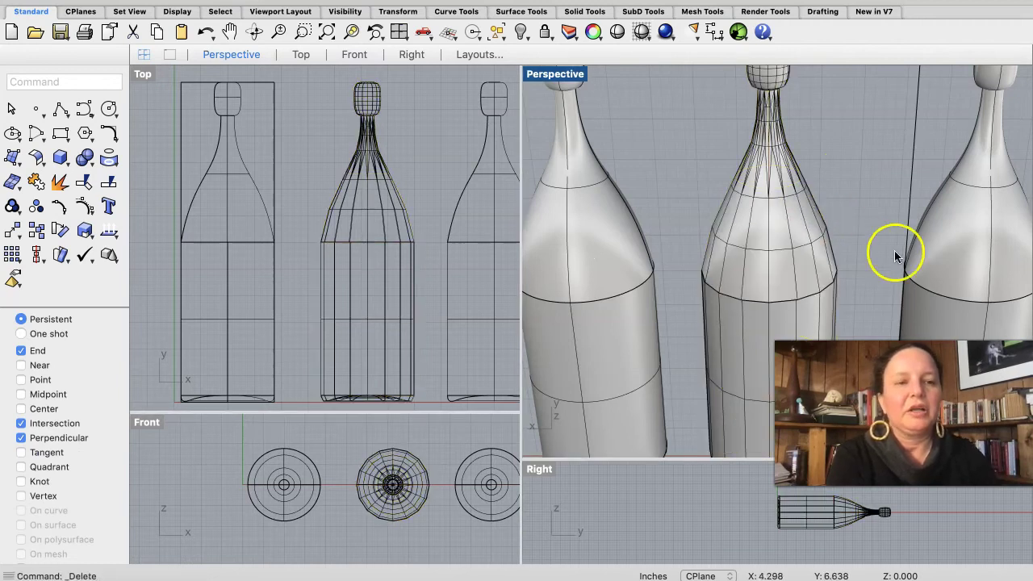
- Convert the whole bottle inside the rectangular outline to a mesh, previewing it and creating it with the density near the more-polygons end
click(864, 192)
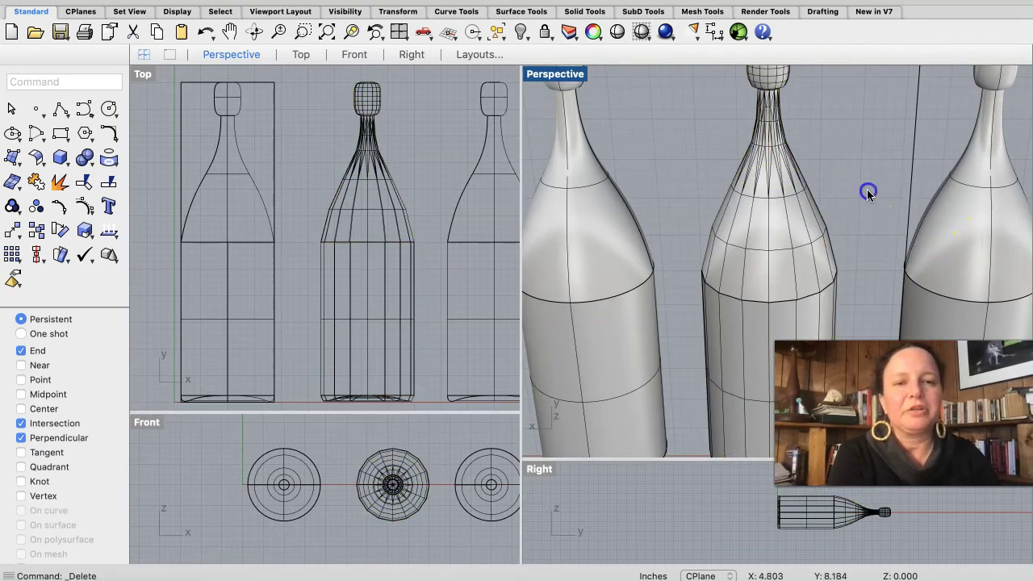
click(957, 236)
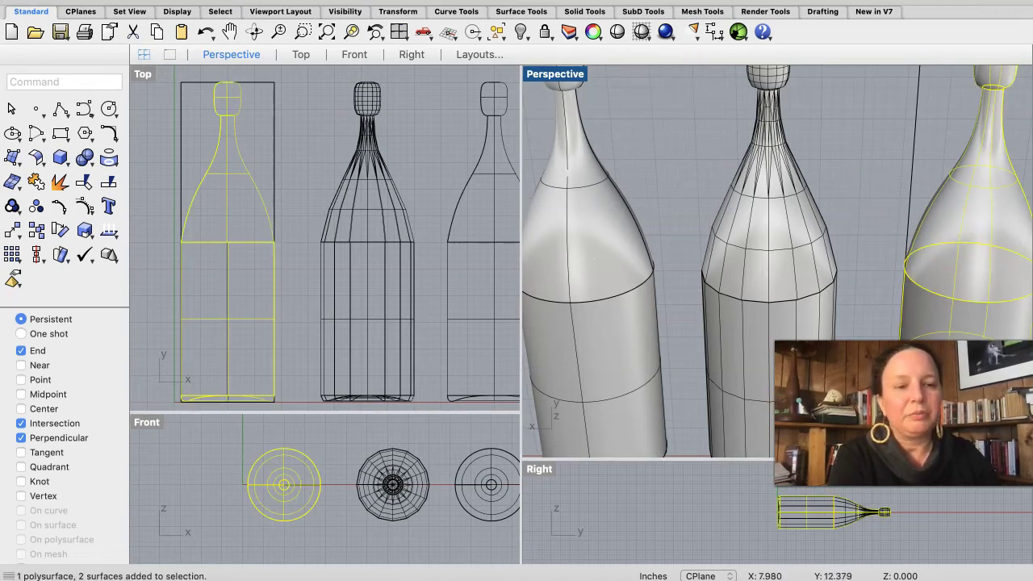
click(408, 2)
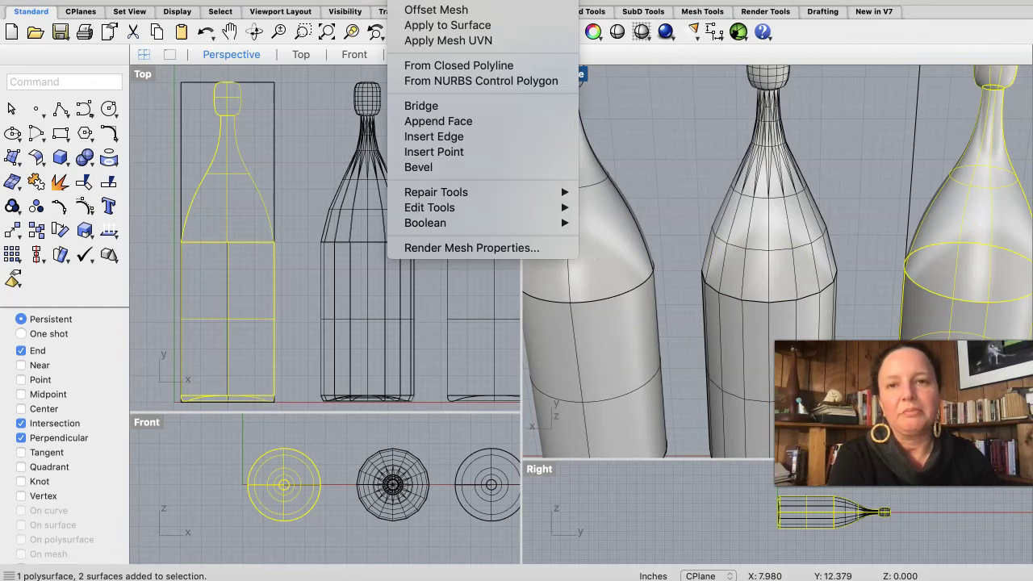
click(436, 2)
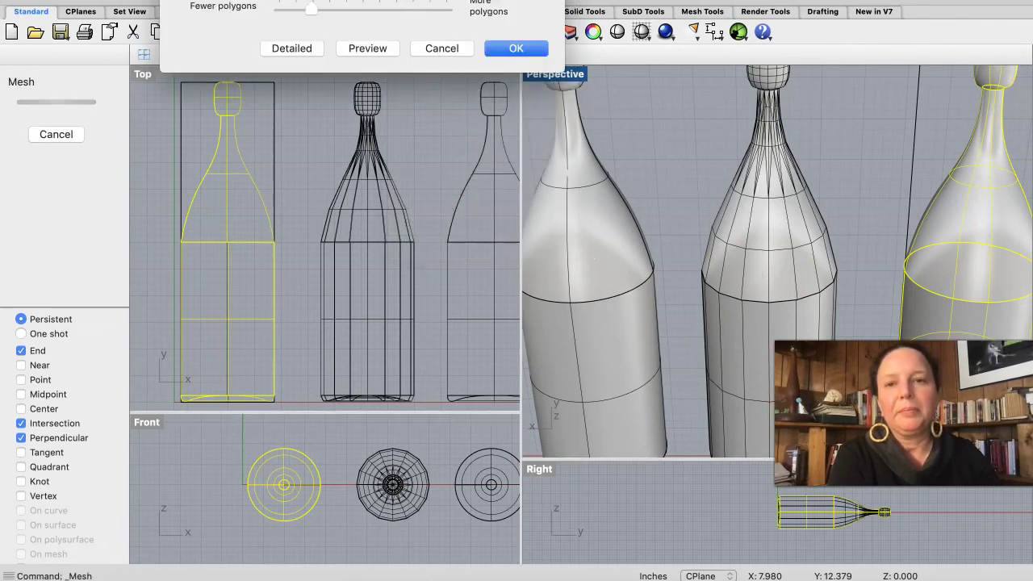
click(381, 44)
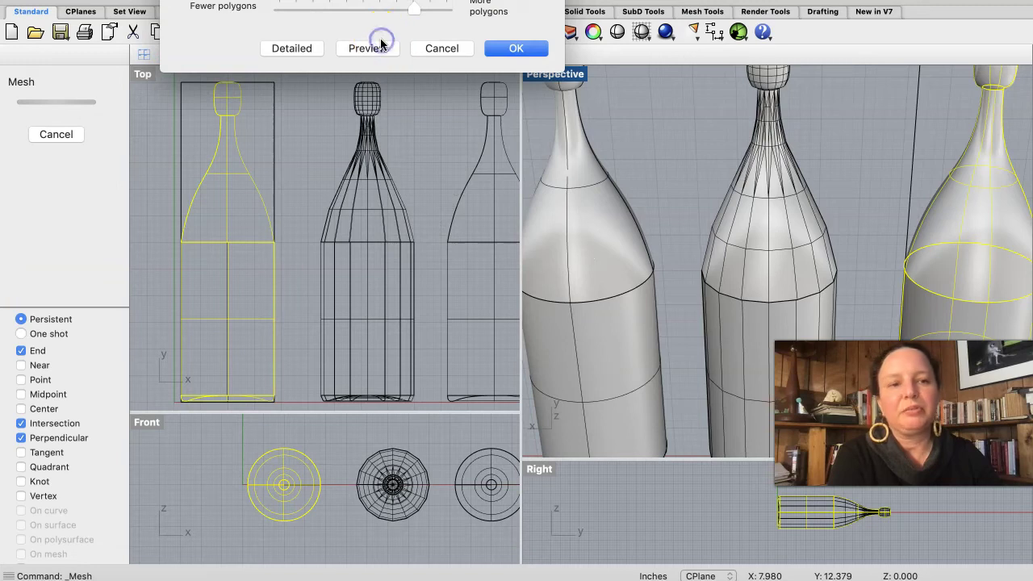
click(382, 46)
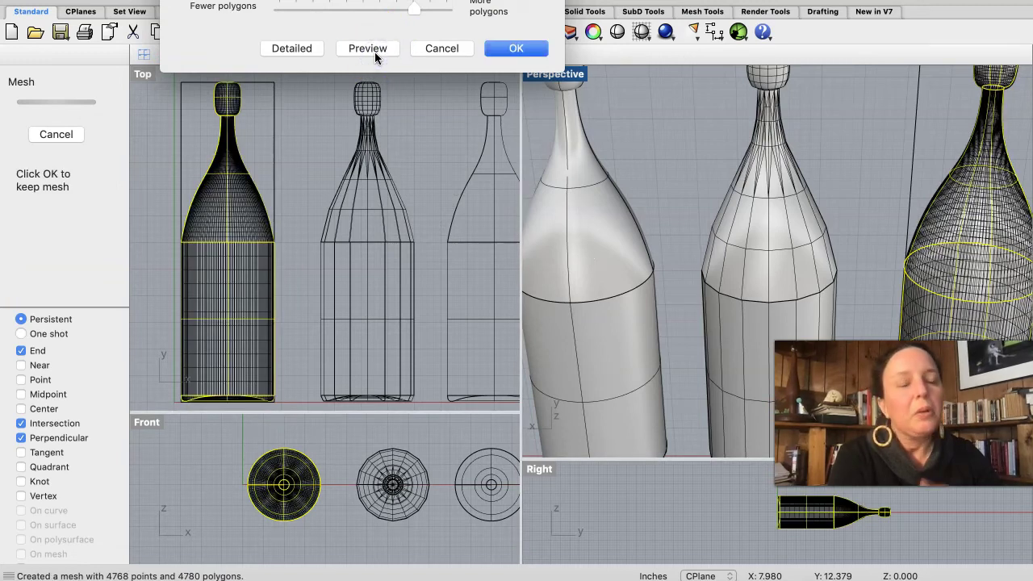
click(416, 11)
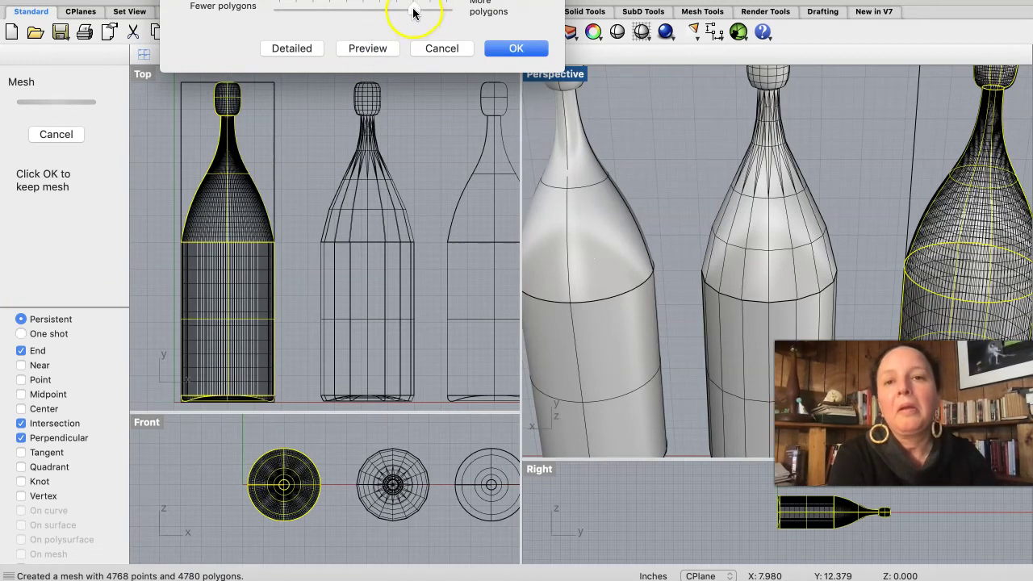
click(511, 44)
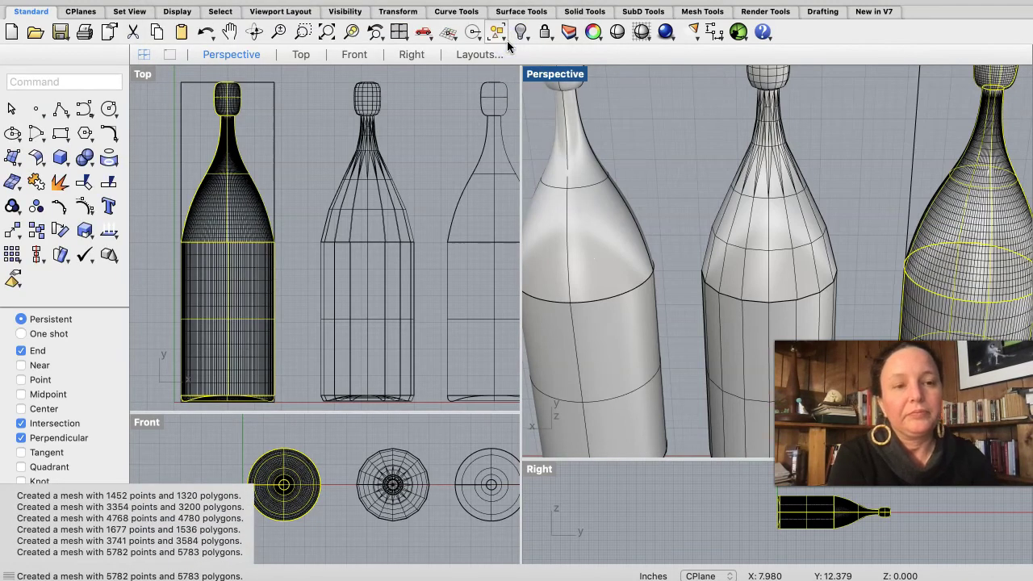
- Delete the grouped original NURBS surfaces of the bottle inside the rectangular outline, keeping only its dense mesh
click(878, 129)
click(977, 192)
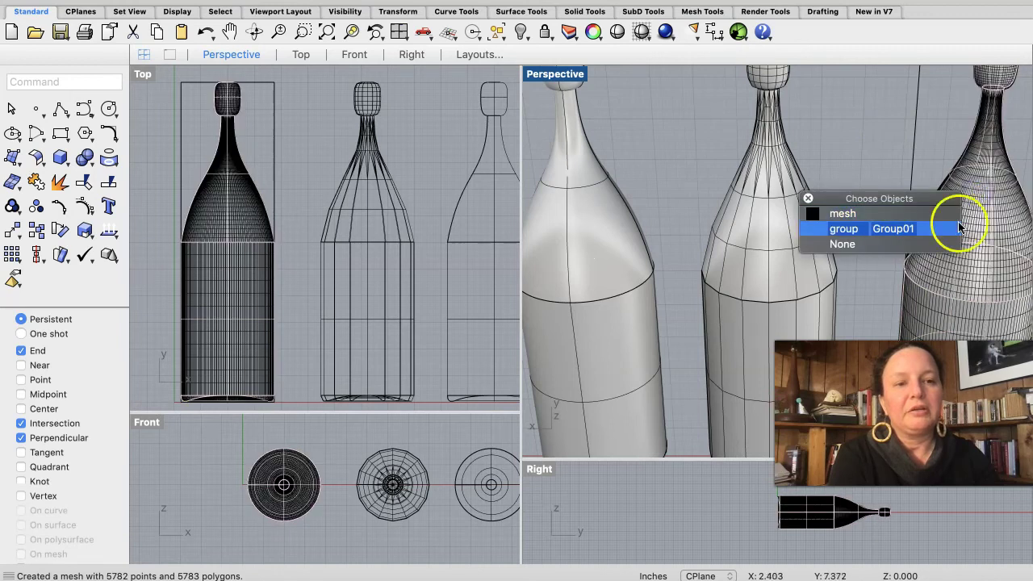
click(915, 228)
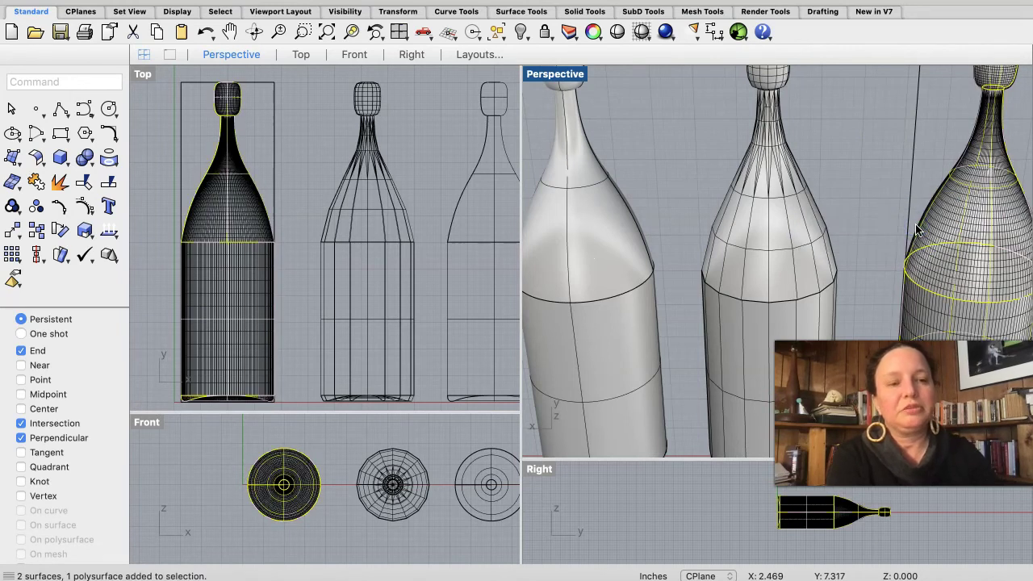
key(Delete)
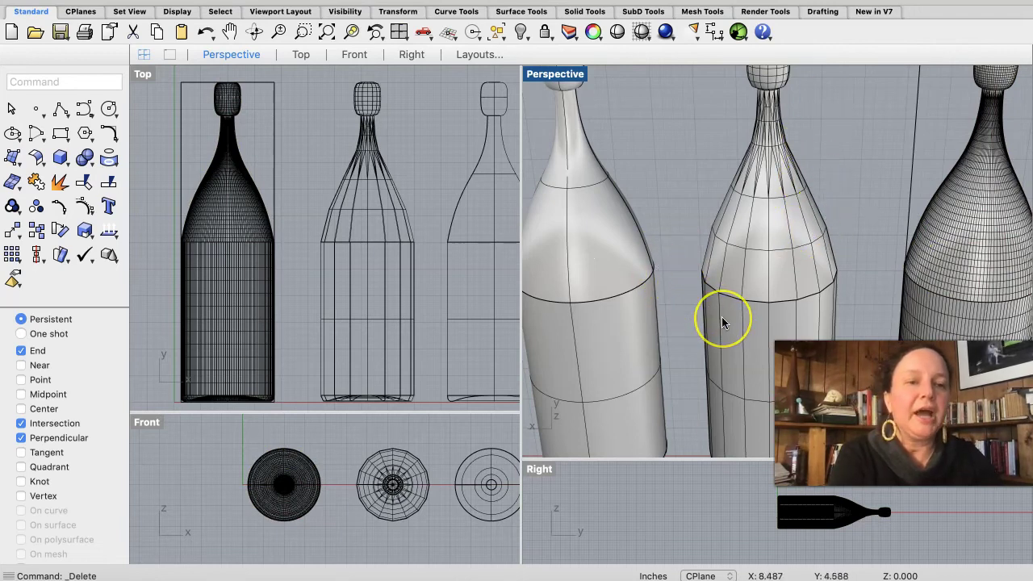
- Set the perspective view to Rendered display and compare the silhouettes of the three bottles from several angles
scroll(721, 321, down, 5)
scroll(722, 321, down, 3)
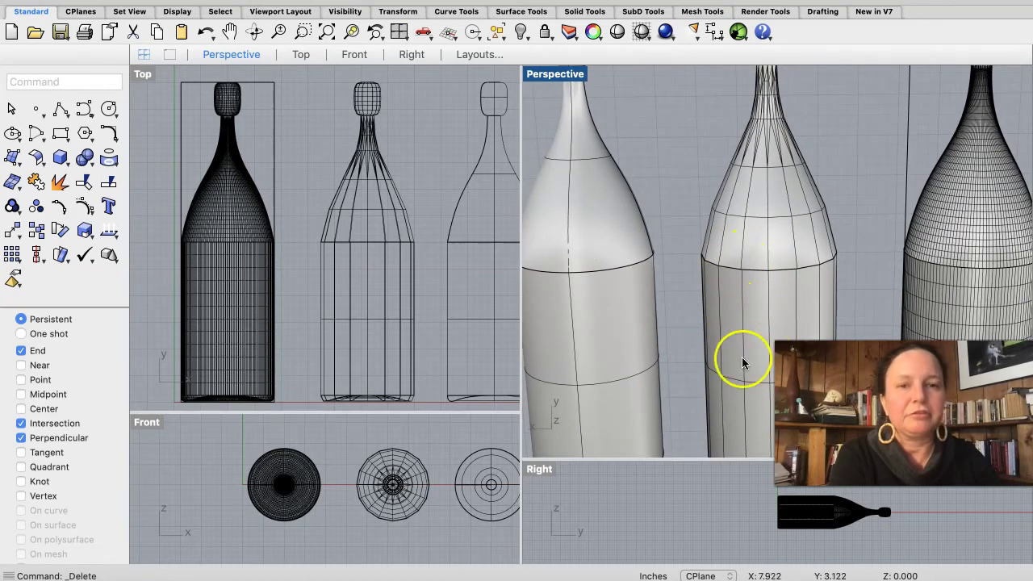
click(642, 36)
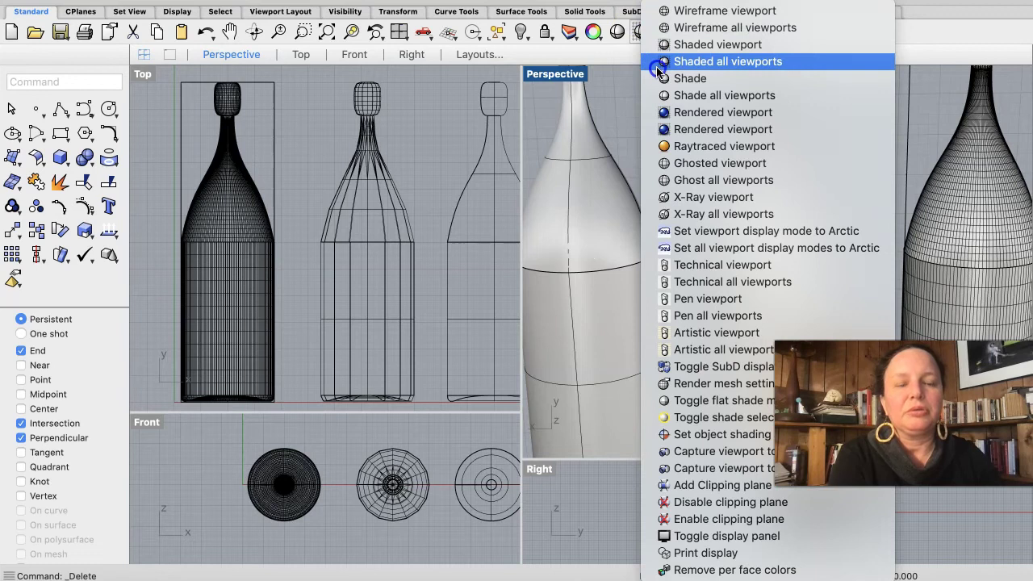
click(668, 113)
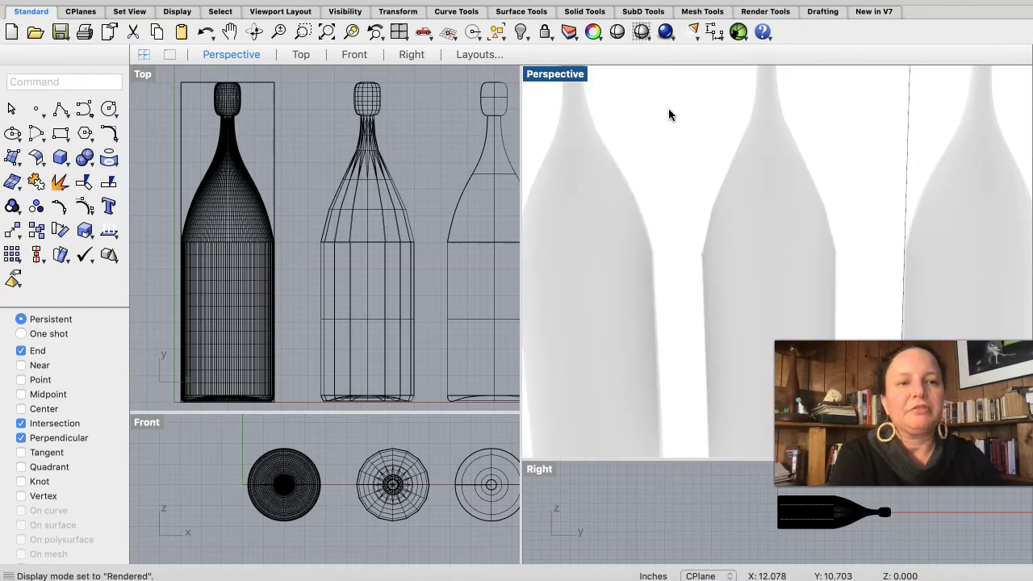
scroll(669, 108, down, 10)
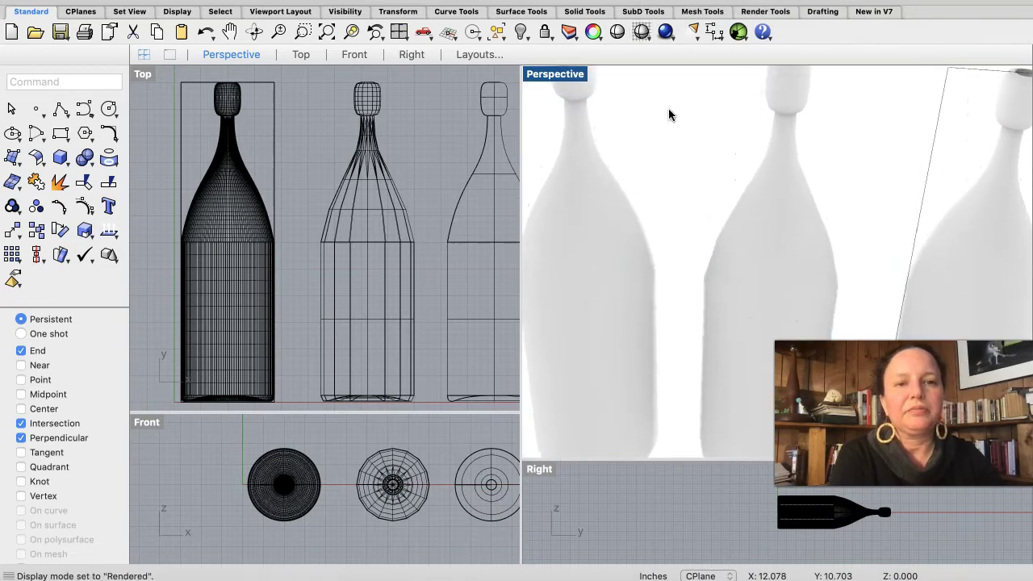
scroll(668, 108, down, 10)
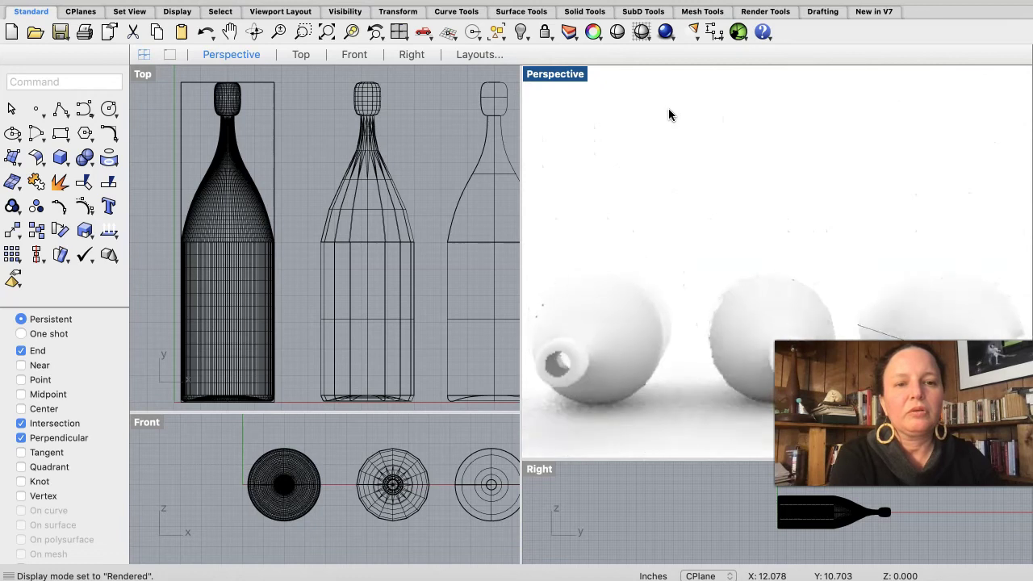
scroll(668, 108, down, 10)
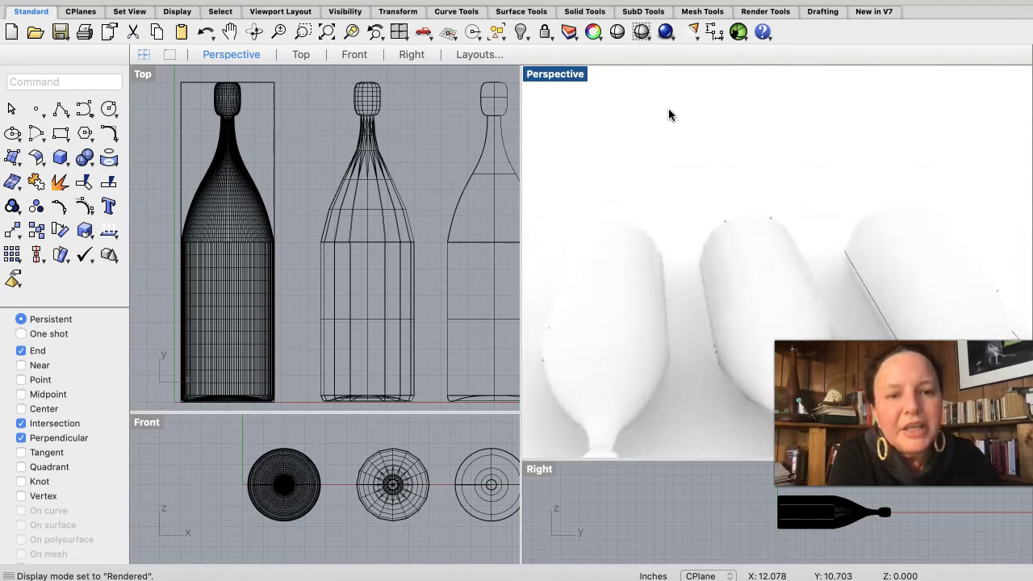
scroll(668, 115, down, 10)
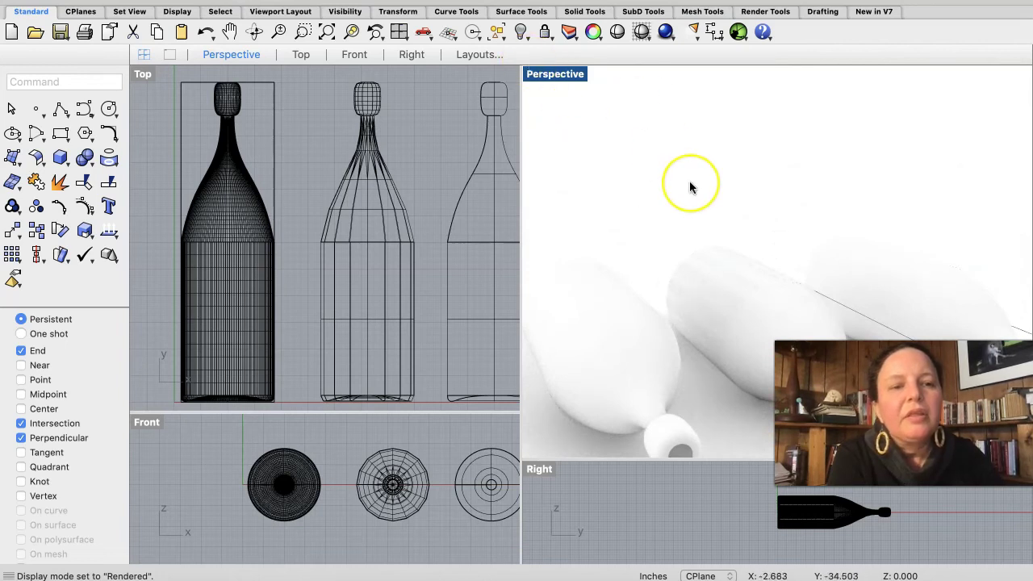
scroll(689, 188, up, 5)
scroll(690, 187, up, 10)
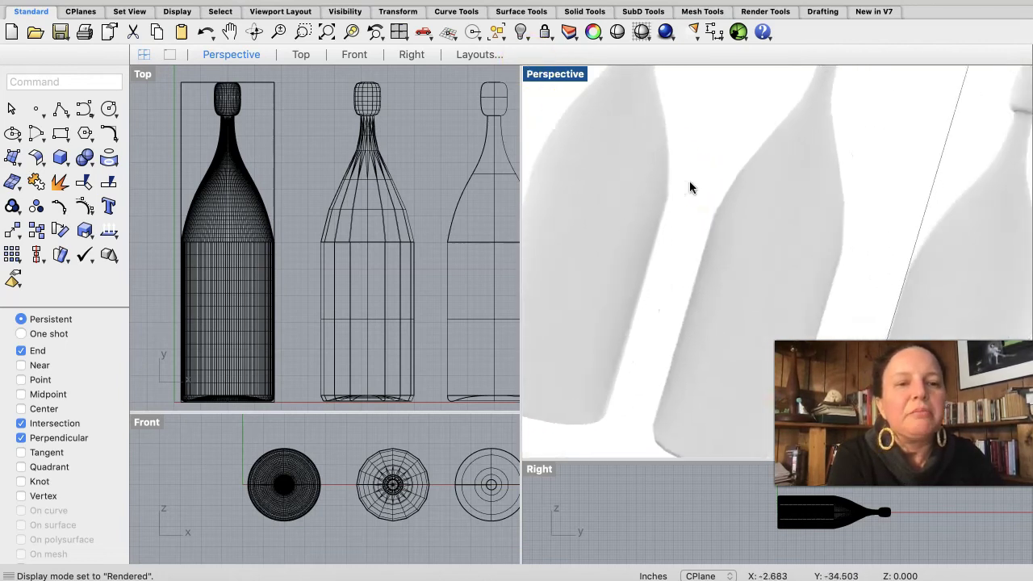
scroll(689, 187, down, 10)
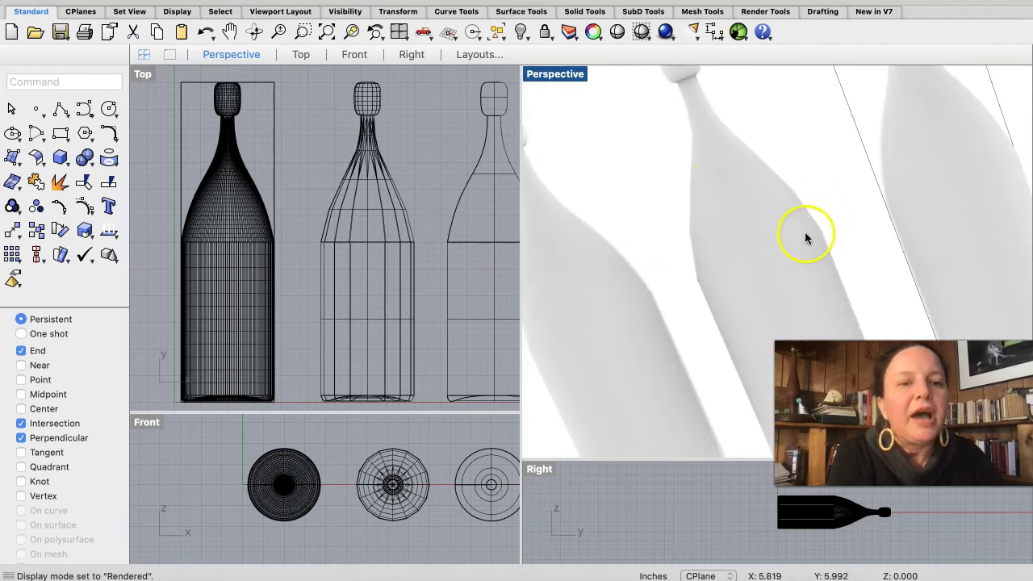
- Shade the perspective view with the Shade command and compare the roundness of the three bottles from their neck ends
click(637, 34)
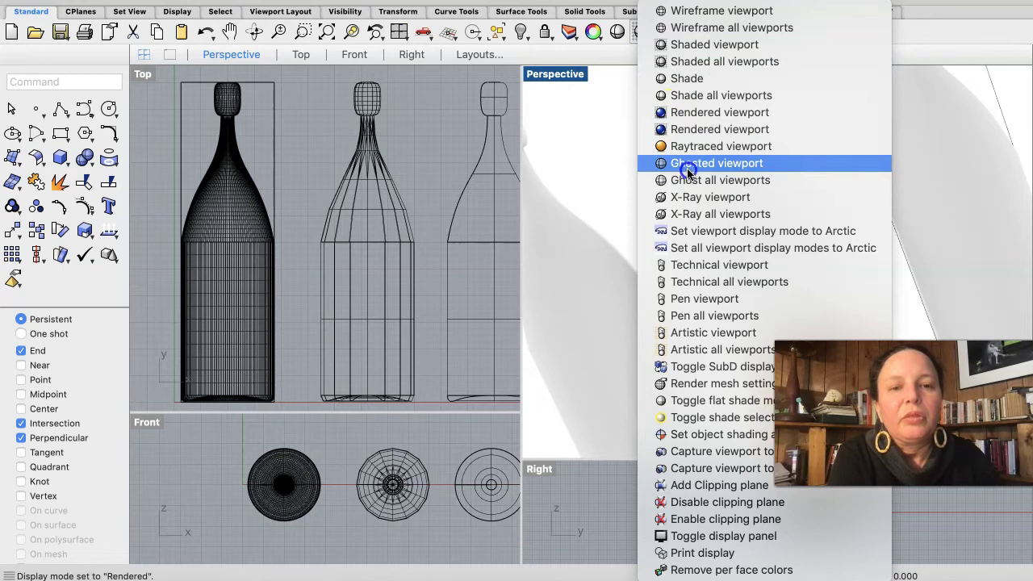
click(695, 80)
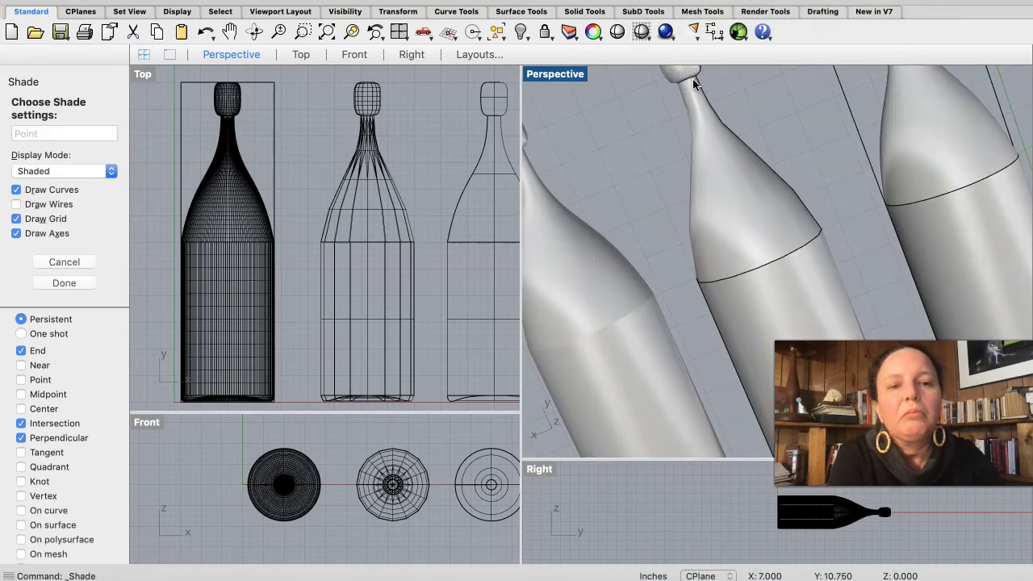
scroll(865, 131, left, 5)
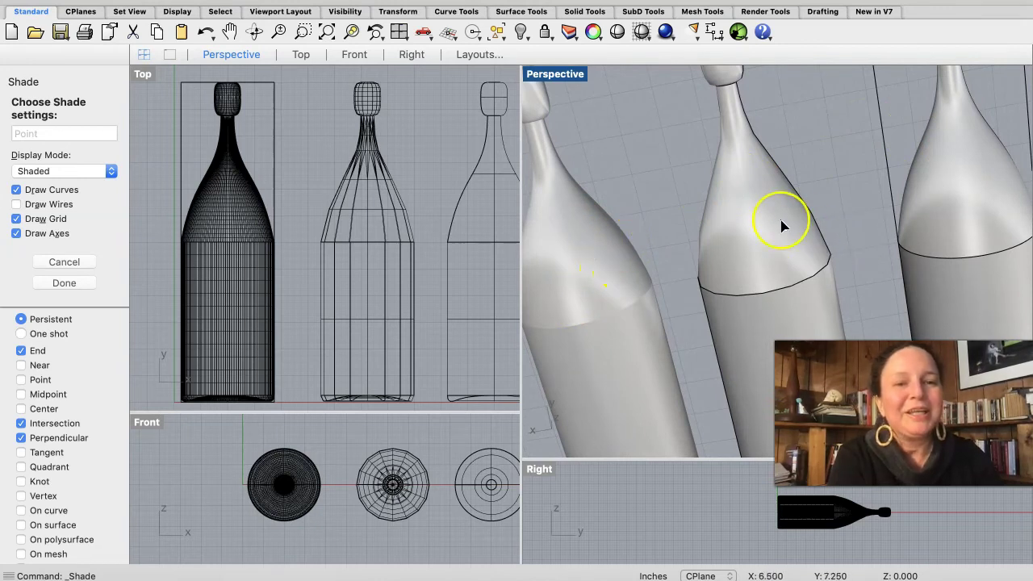
scroll(782, 226, down, 5)
scroll(781, 226, down, 8)
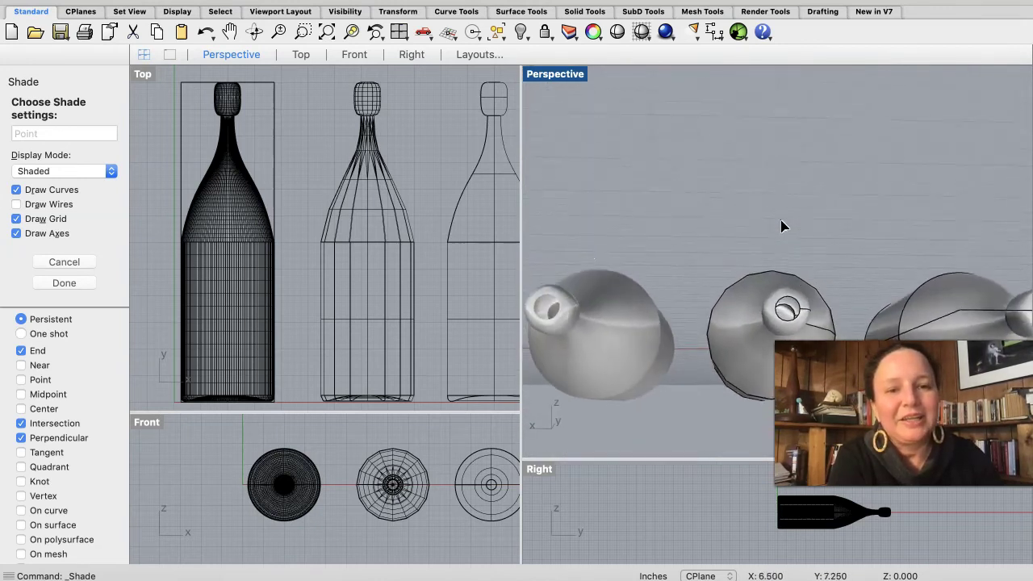
scroll(782, 226, down, 8)
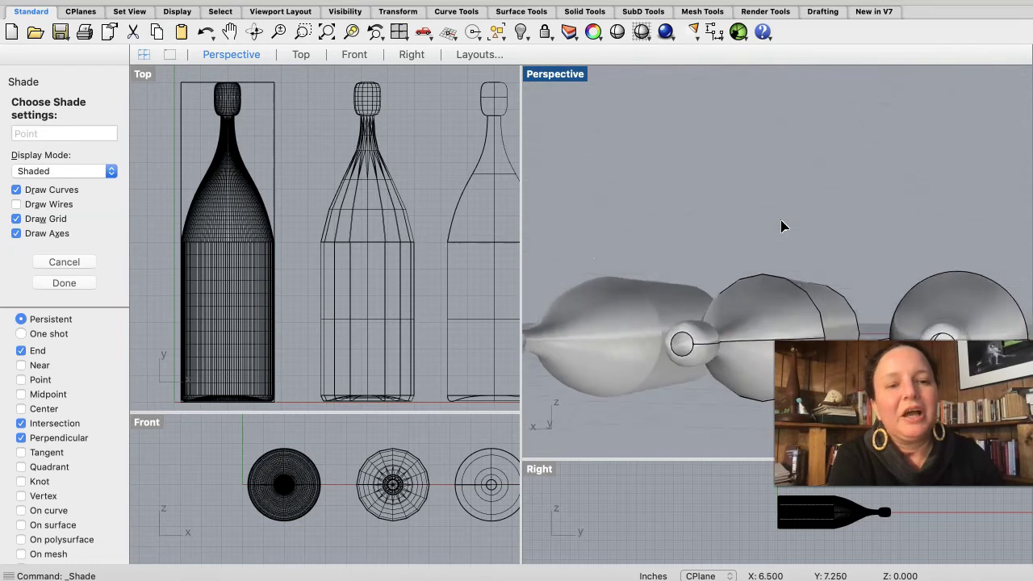
scroll(781, 226, down, 8)
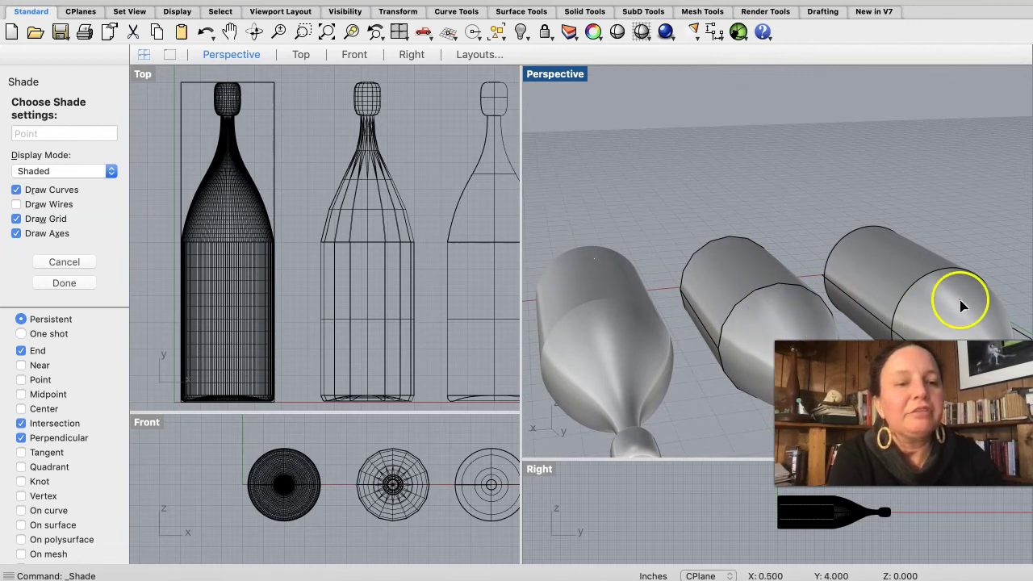
- Examine the dense-mesh bottle's shoulder close up beside the coarse mesh, and compare all three bottles from farther back
scroll(961, 304, up, 5)
scroll(960, 303, up, 3)
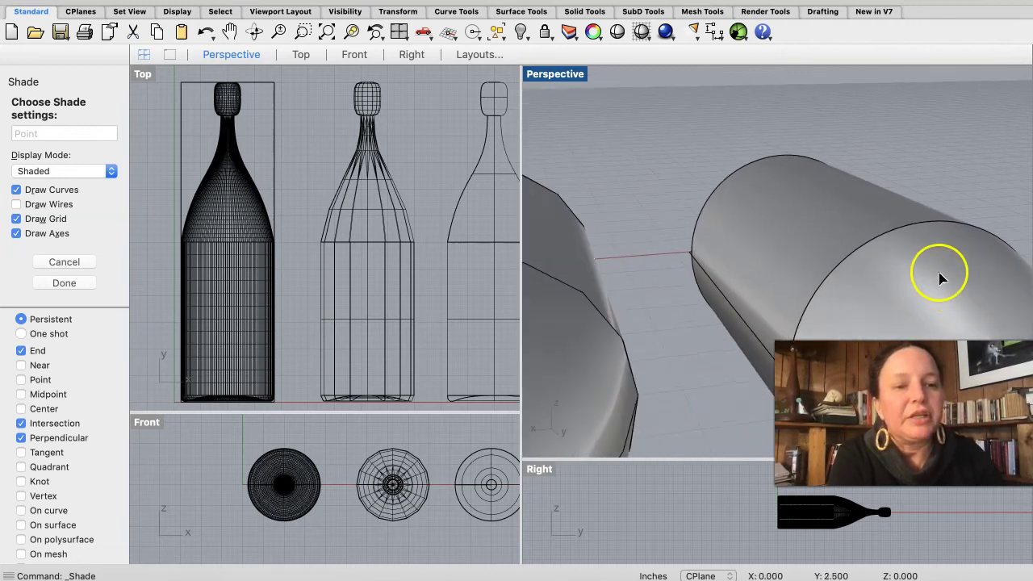
scroll(940, 278, up, 10)
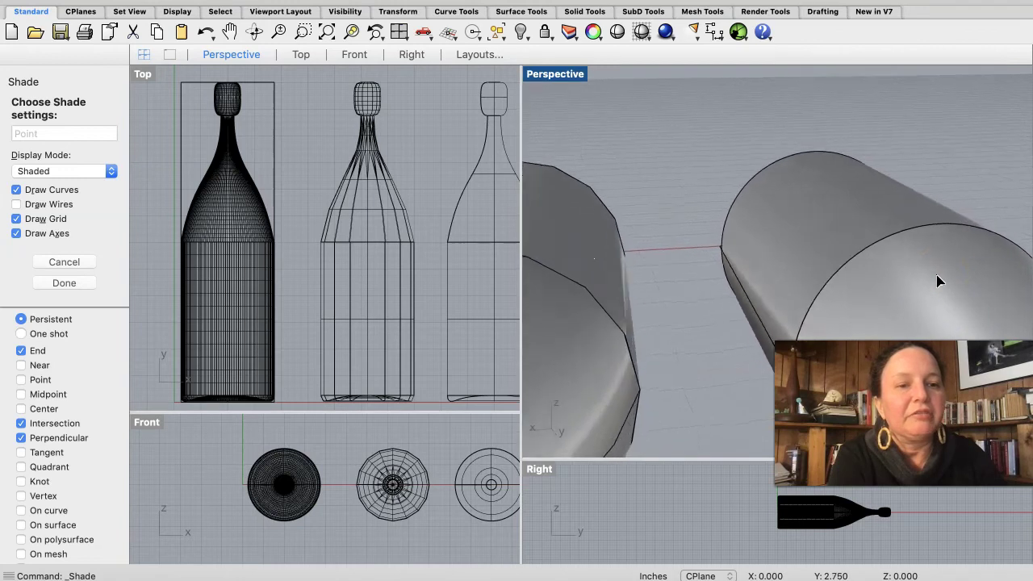
scroll(938, 280, up, 8)
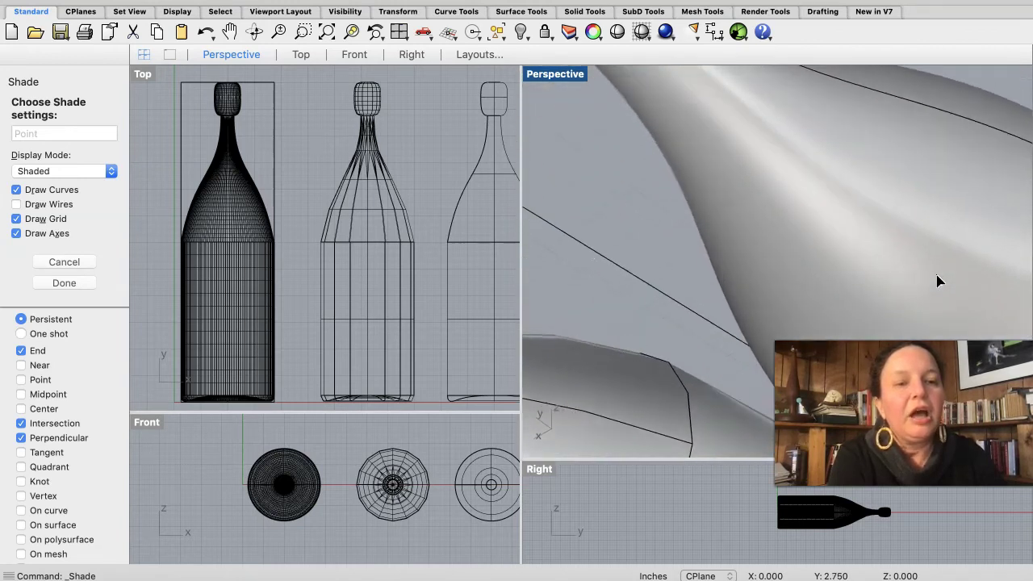
scroll(939, 280, up, 5)
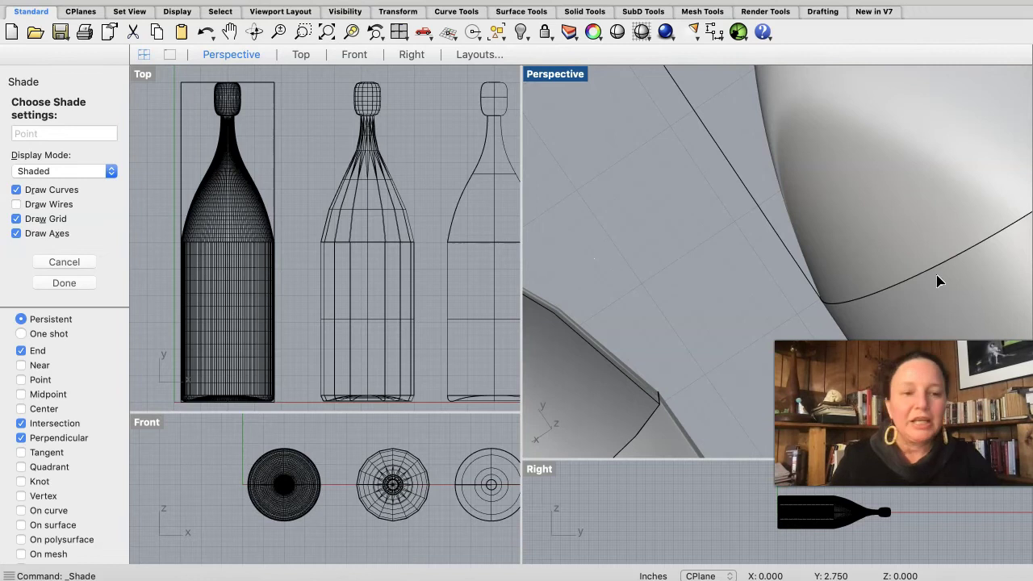
scroll(938, 280, down, 10)
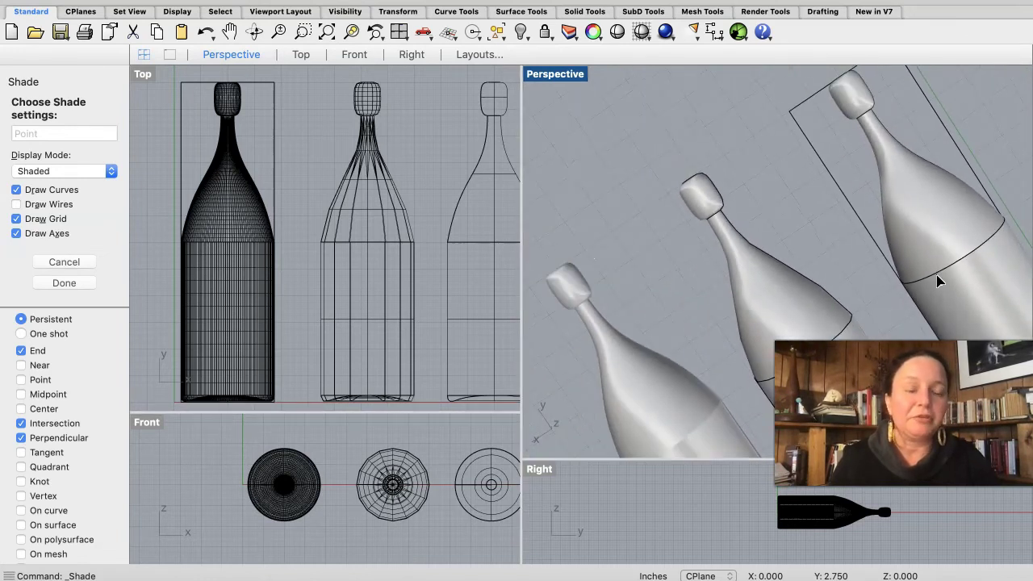
scroll(938, 281, down, 8)
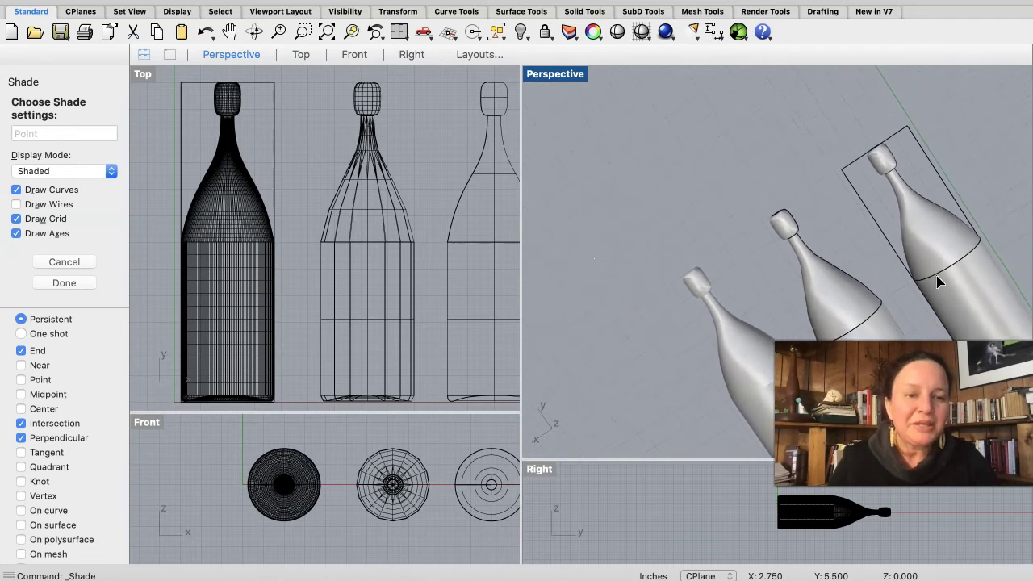
scroll(939, 281, down, 2)
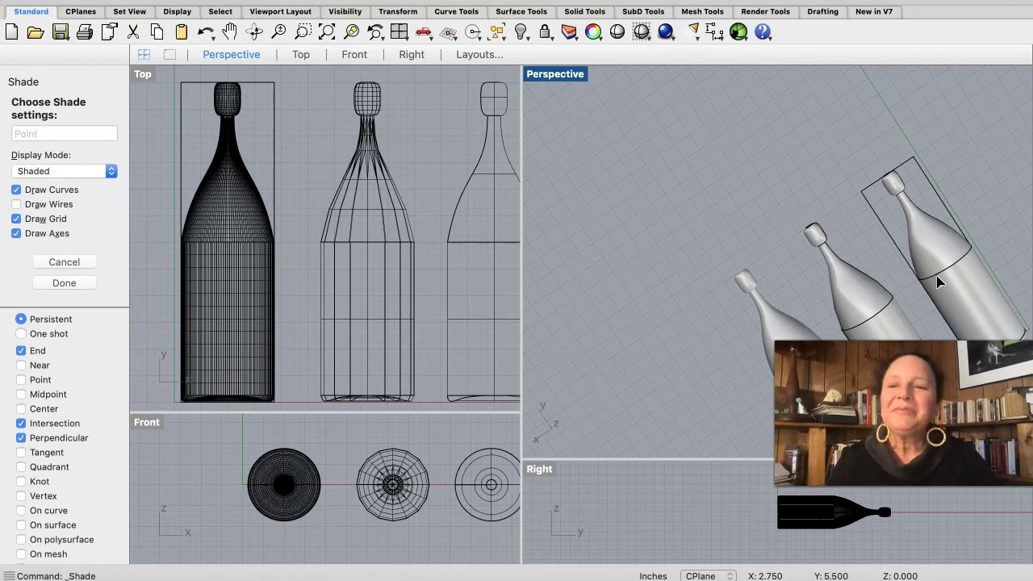
click(753, 228)
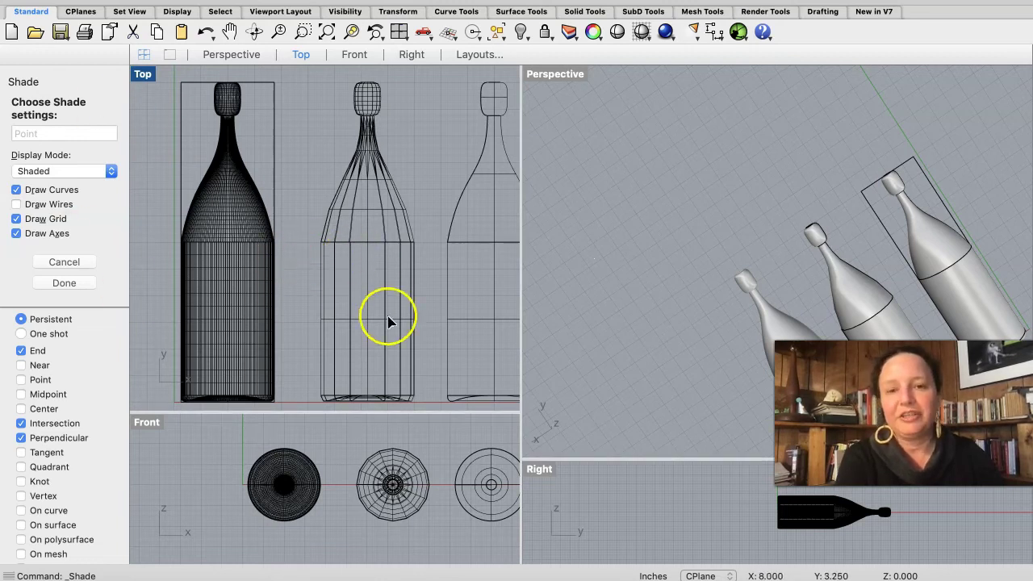
click(577, 327)
scroll(667, 263, down, 5)
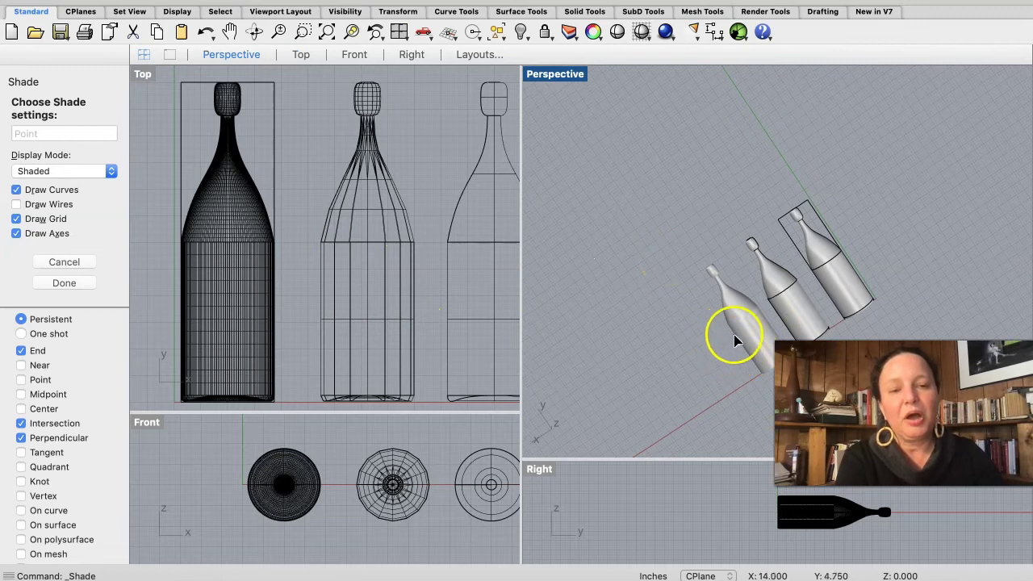
- Widen the Top and Front views to show all three bottles, and delete every bottle and outline from the model
click(520, 241)
drag(519, 240, 746, 257)
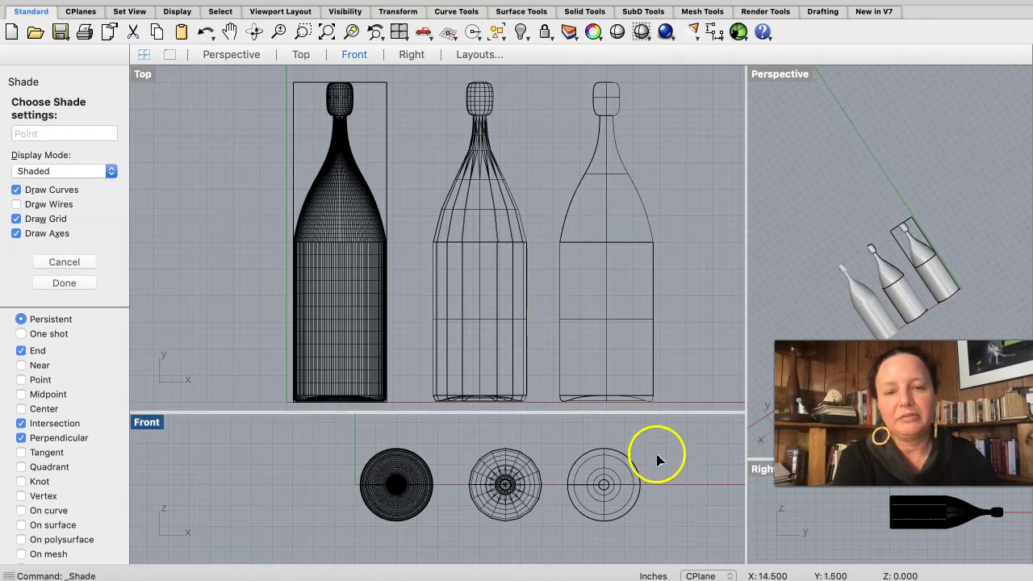
click(577, 456)
drag(320, 438, 676, 526)
key(Delete)
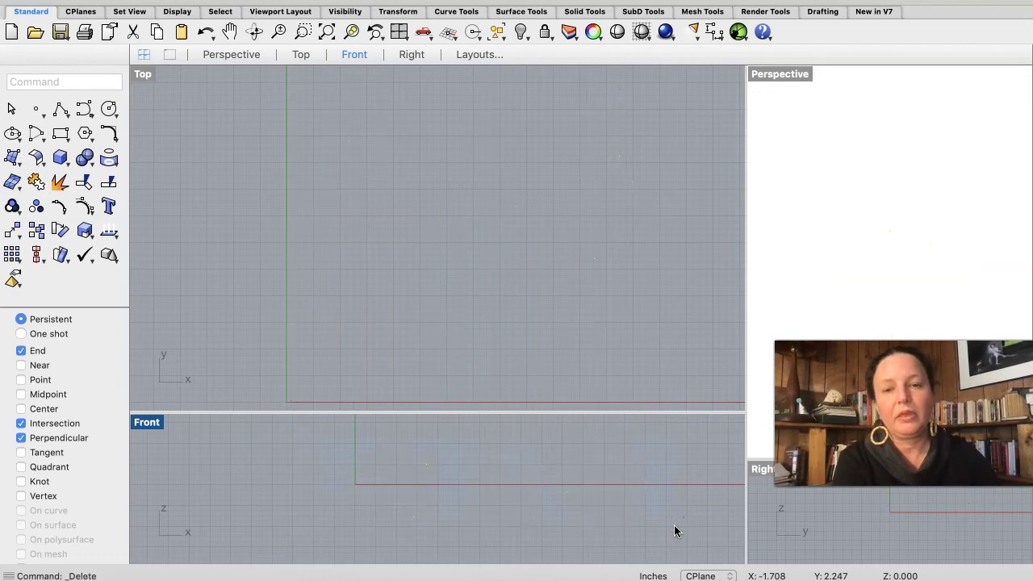
- Start a degree 3 control point curve in the Top view with points (0,0), (0,1), (1,1), (2,1), (2,2) and (2,3)
scroll(246, 234, down, 3)
scroll(240, 218, down, 2)
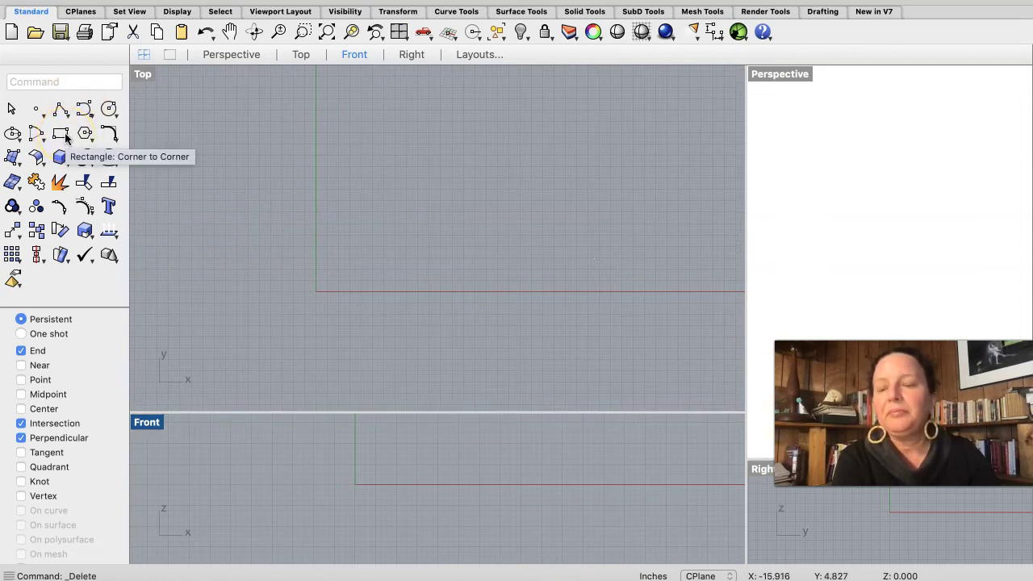
click(61, 158)
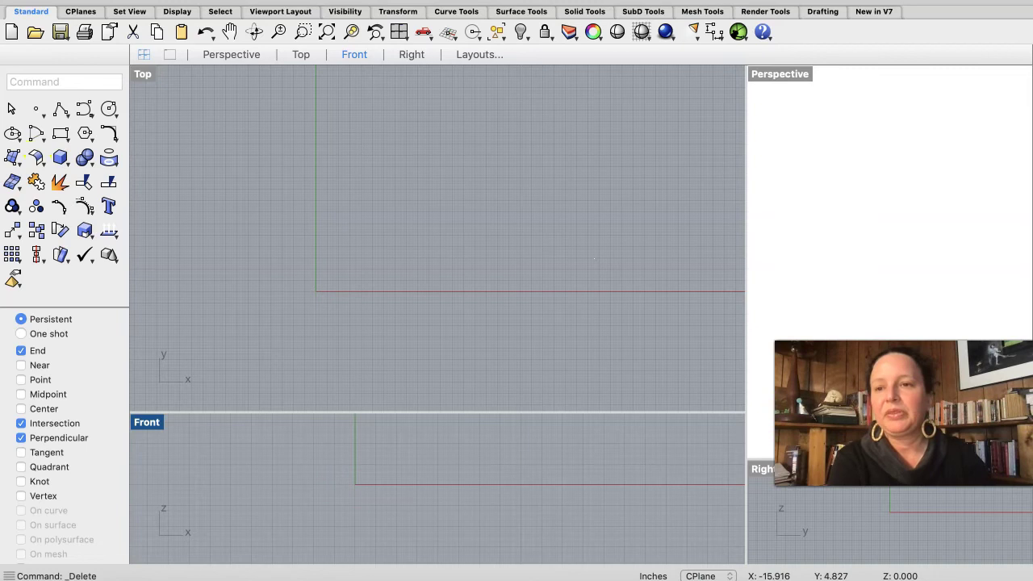
click(80, 111)
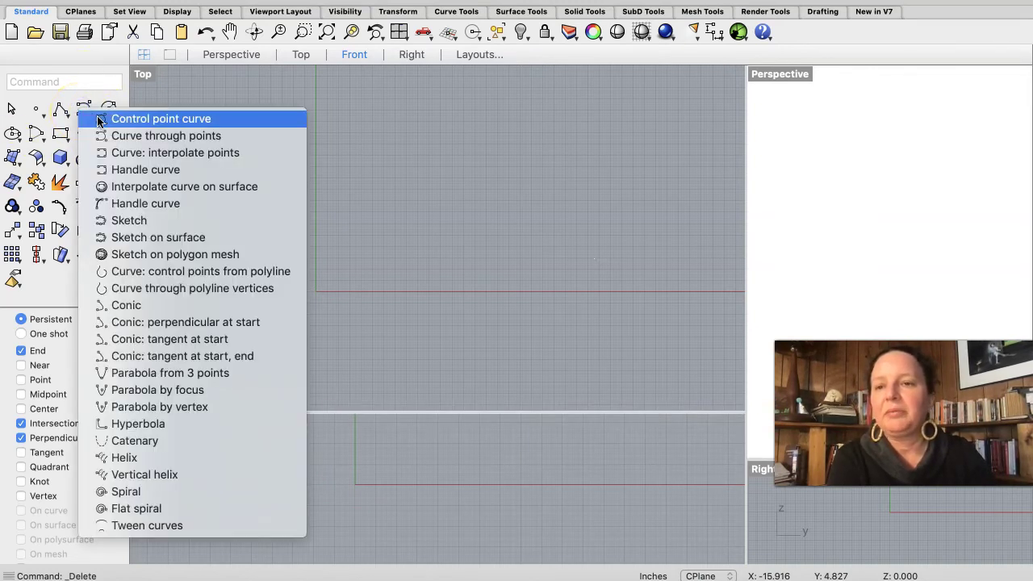
click(98, 120)
scroll(324, 290, up, 8)
scroll(323, 289, up, 3)
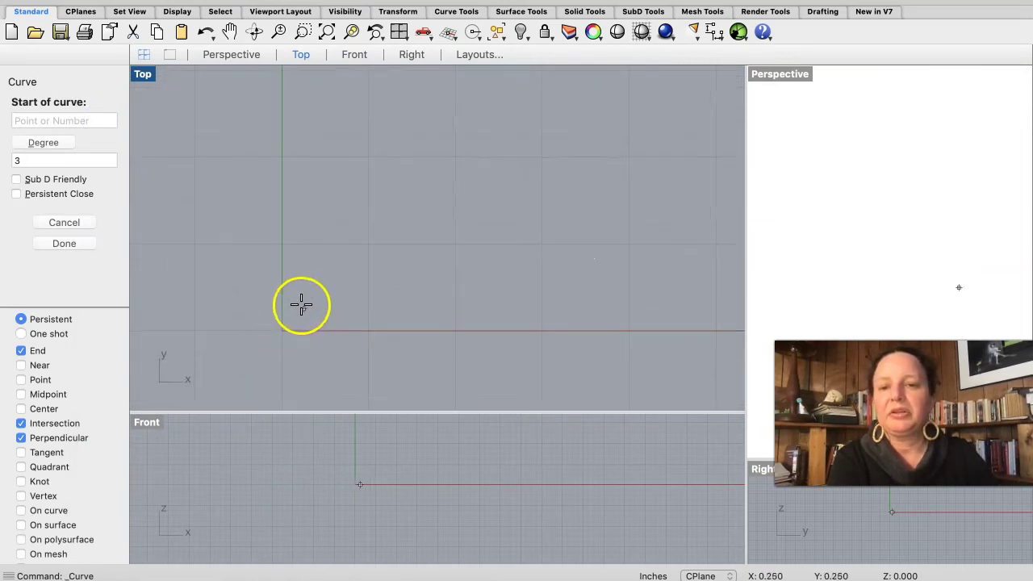
click(283, 331)
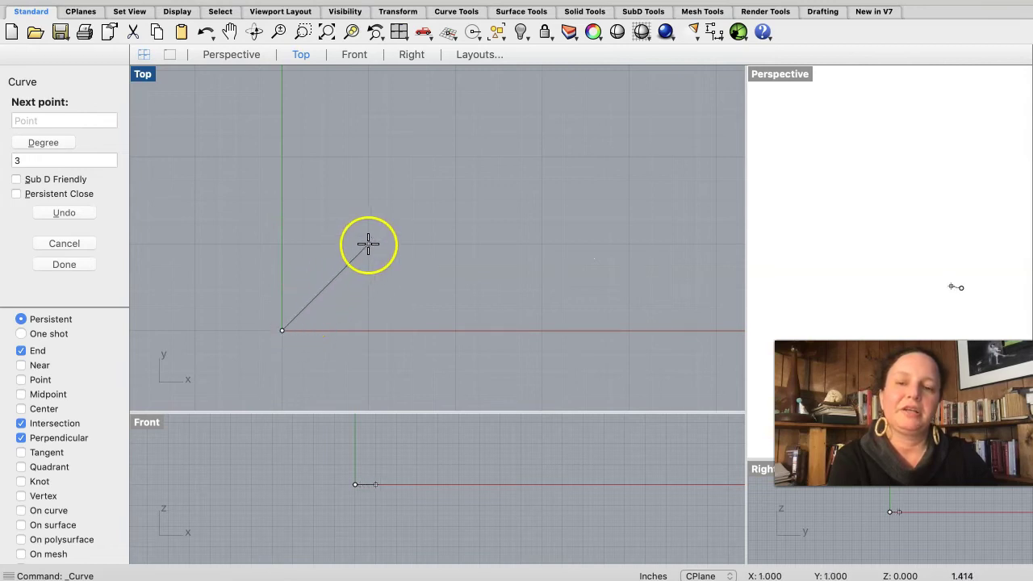
click(283, 243)
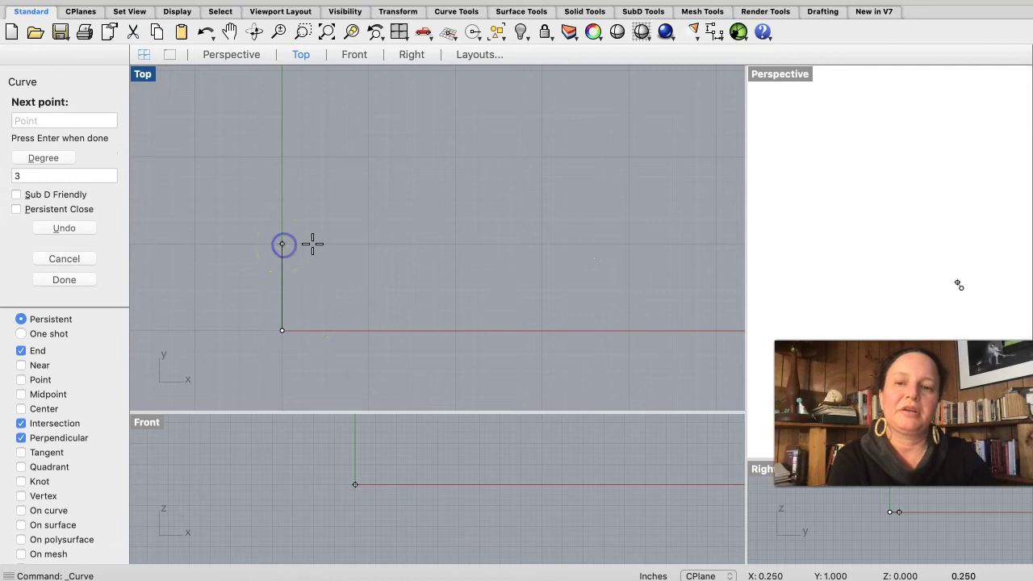
click(367, 244)
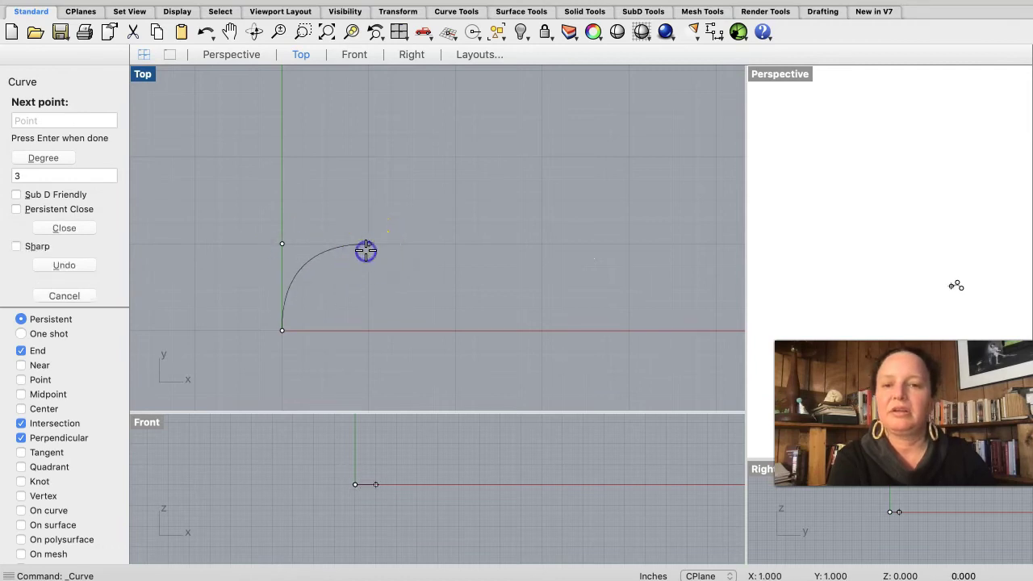
click(456, 244)
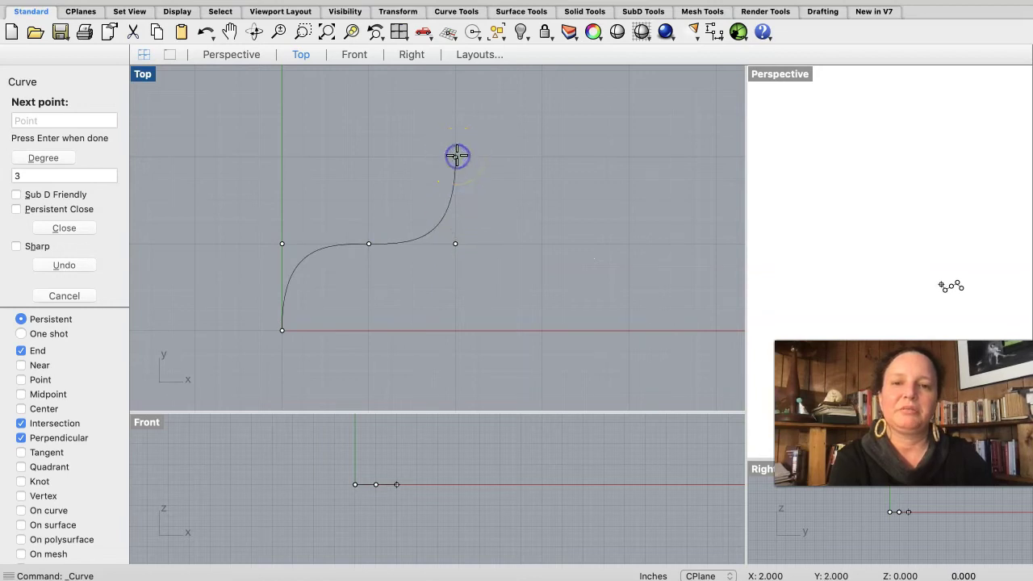
scroll(457, 154, up, 3)
click(434, 112)
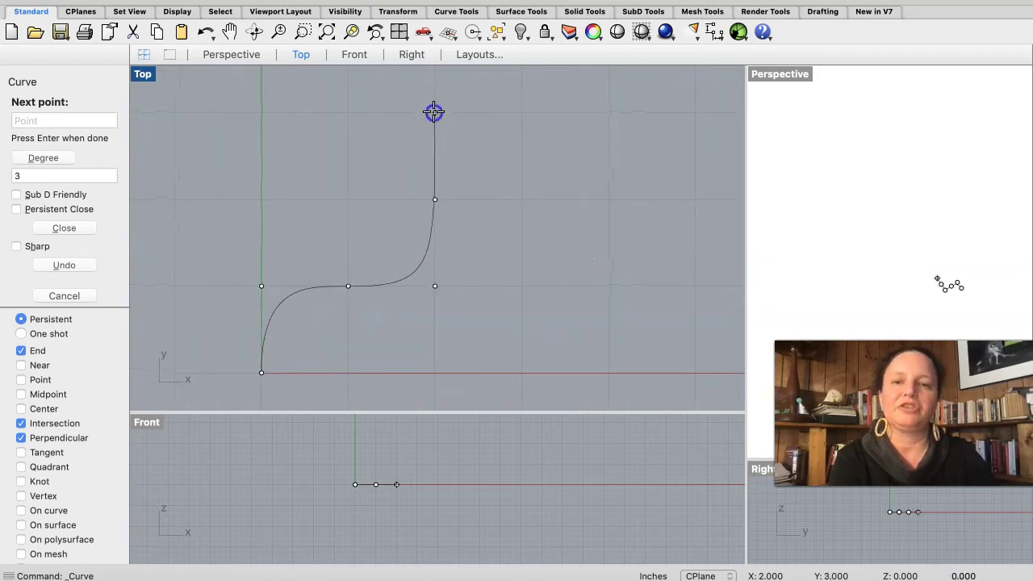
- Continue the curve through (3,3), (4,3), (4,2), (3,2), (3,1), (3,0), (2,0) and (1,0), and close it at the origin
click(519, 113)
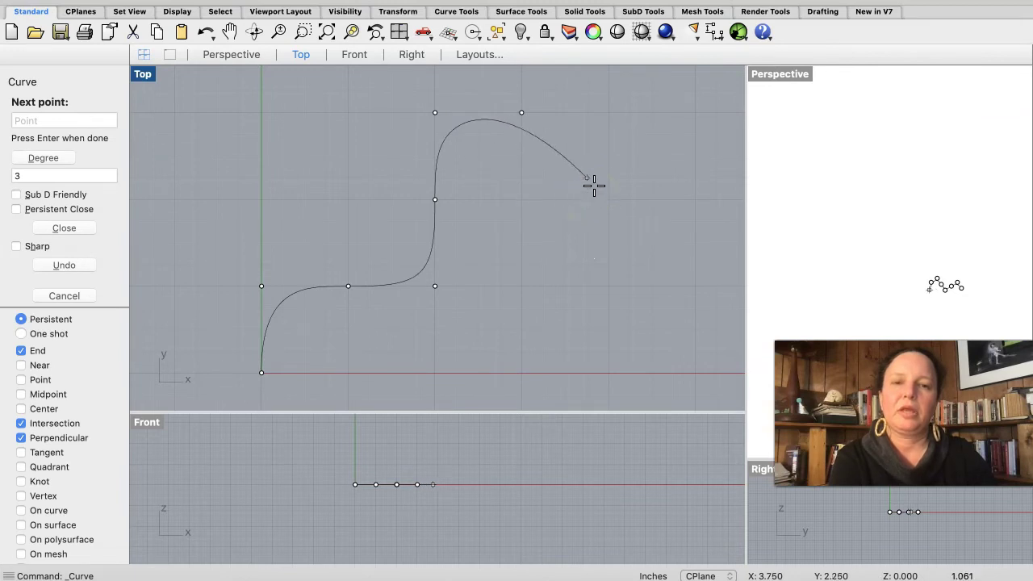
click(605, 189)
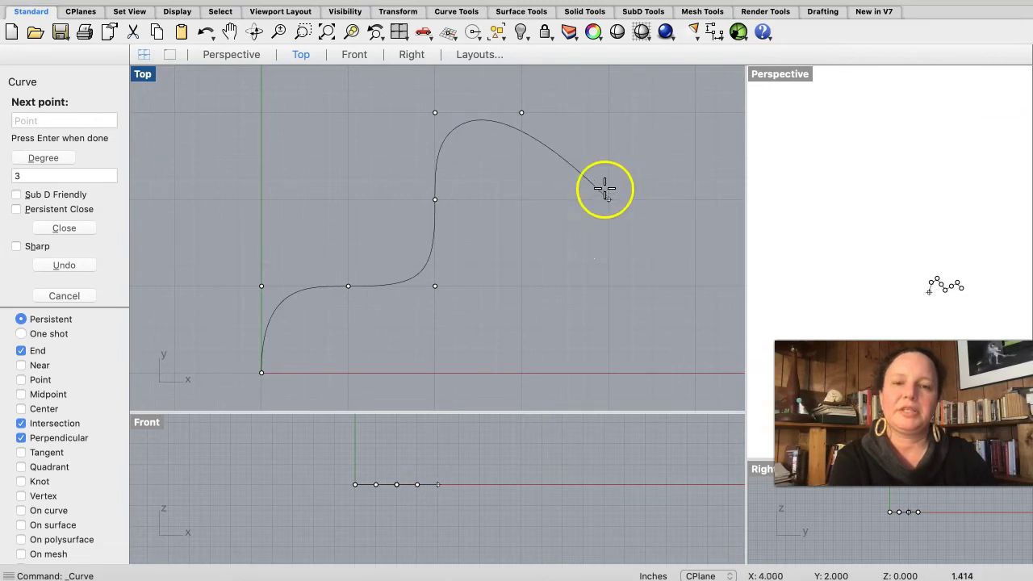
click(601, 115)
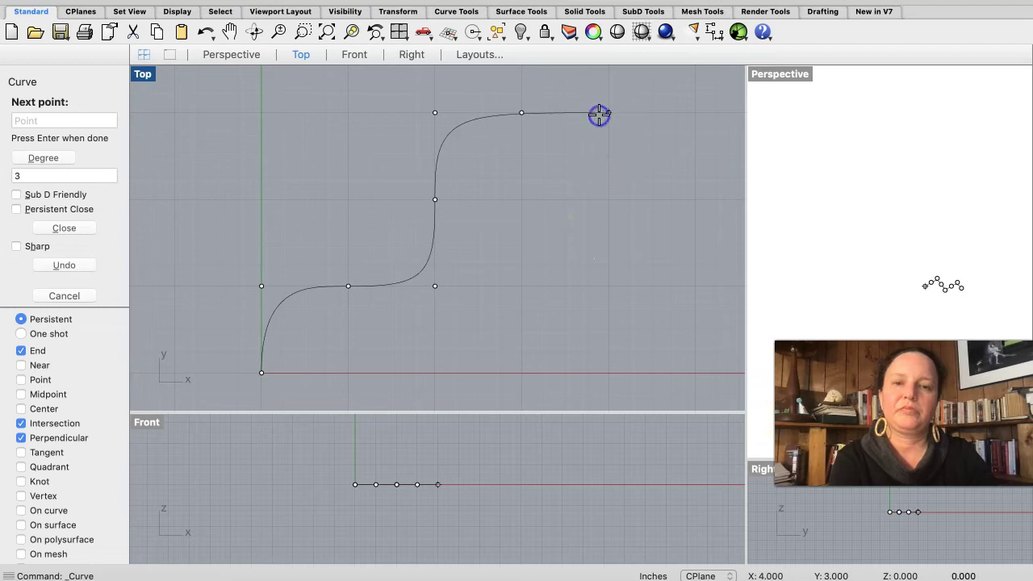
click(610, 196)
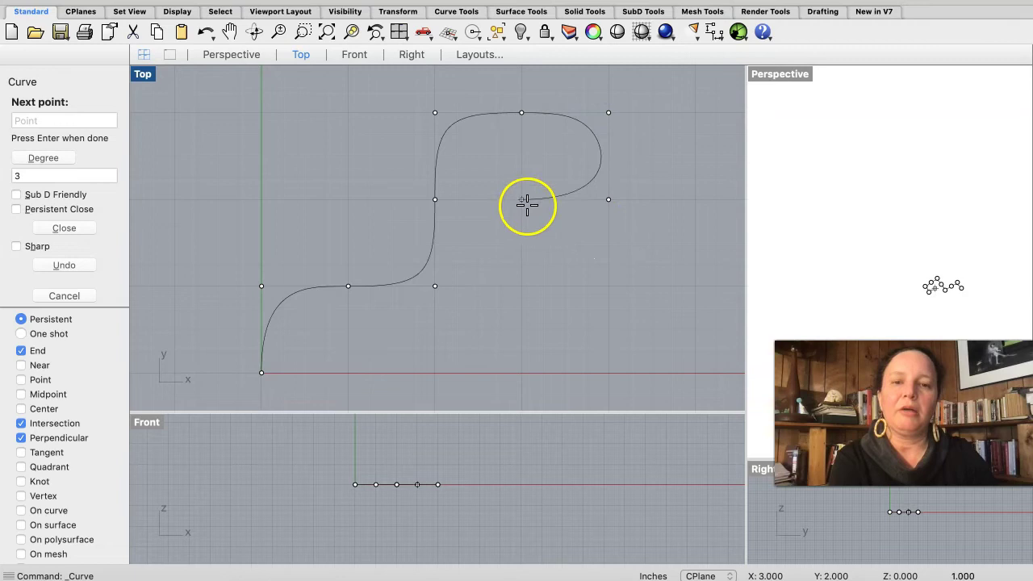
click(522, 200)
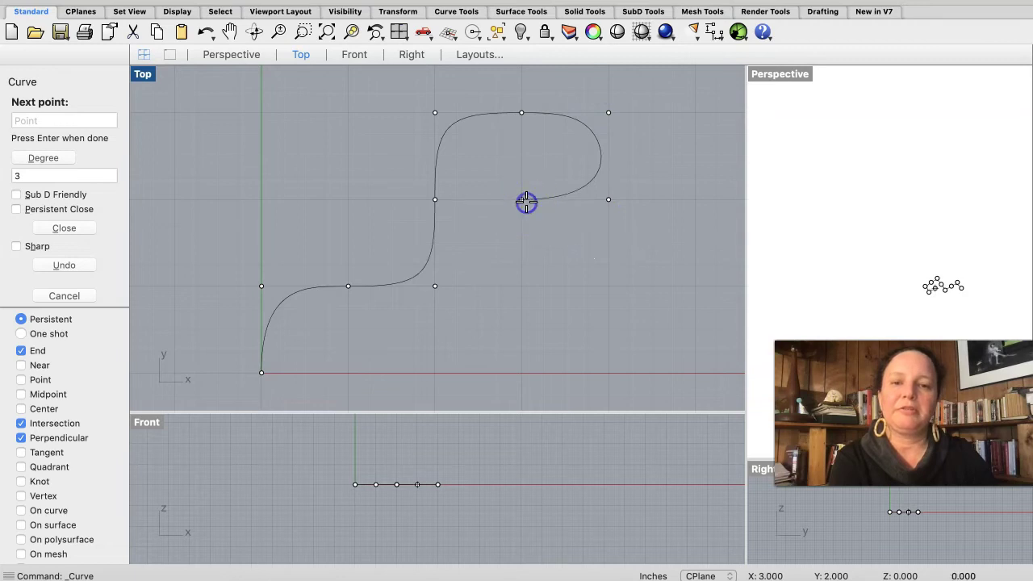
click(528, 286)
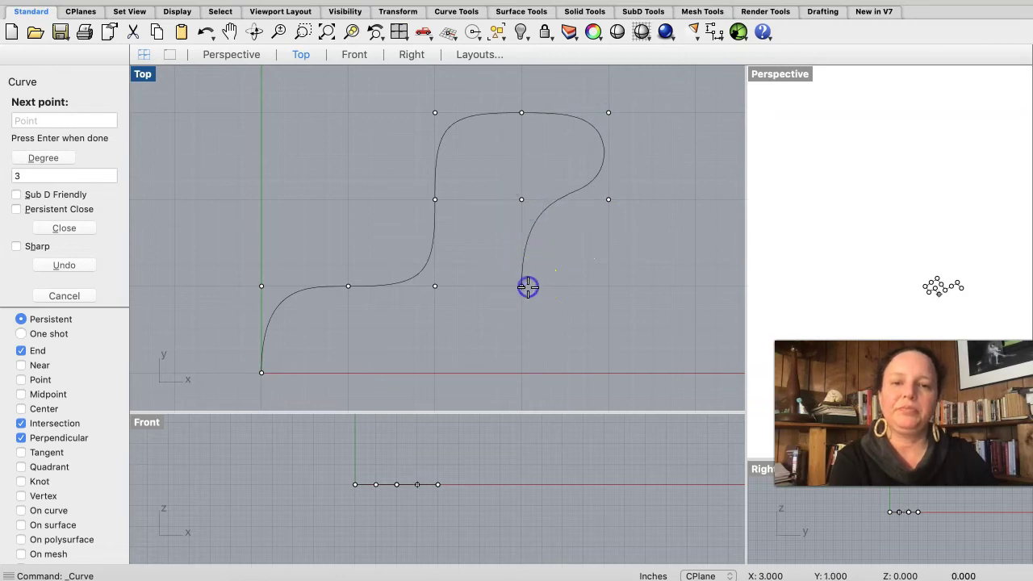
click(525, 371)
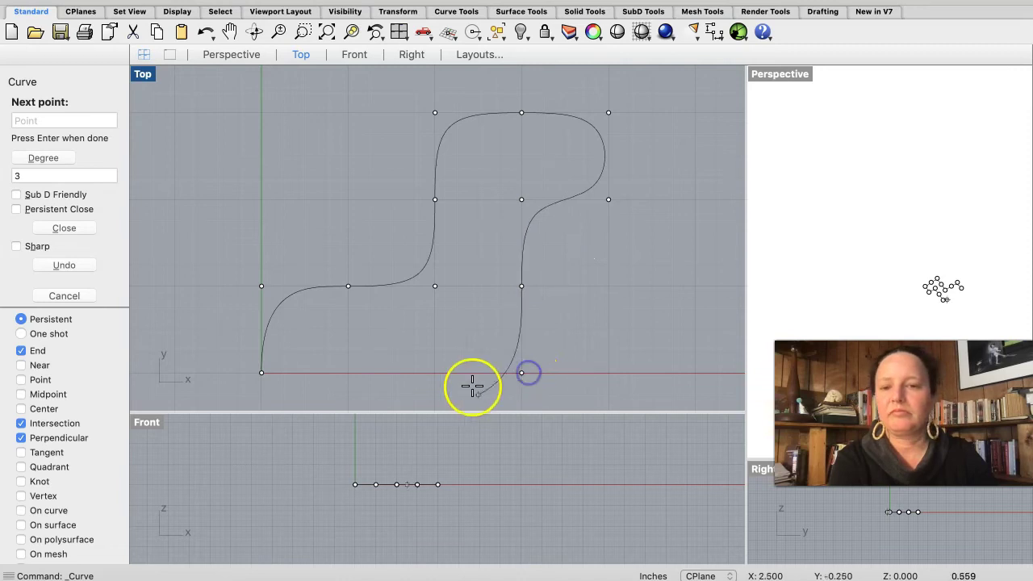
click(436, 371)
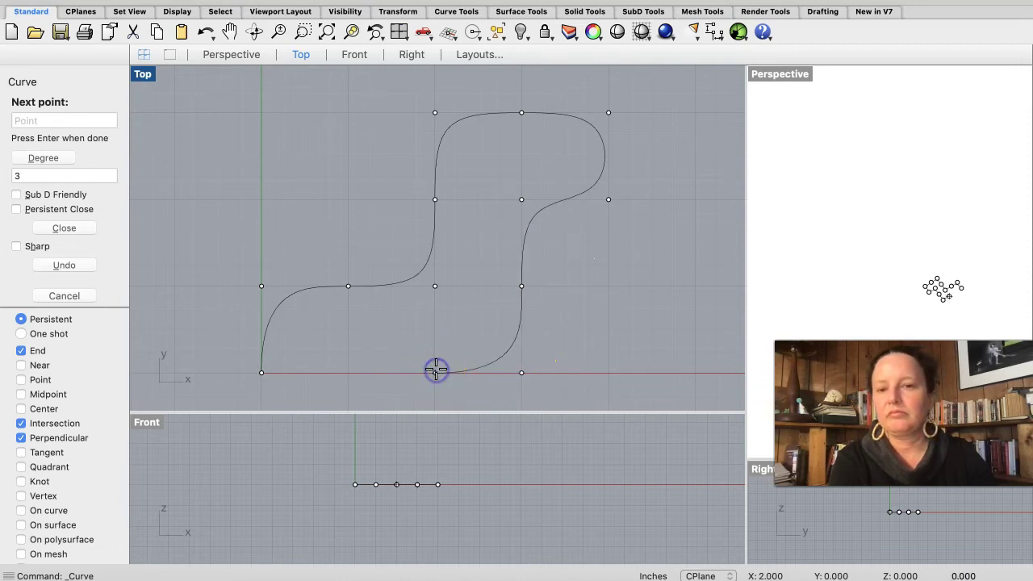
click(350, 370)
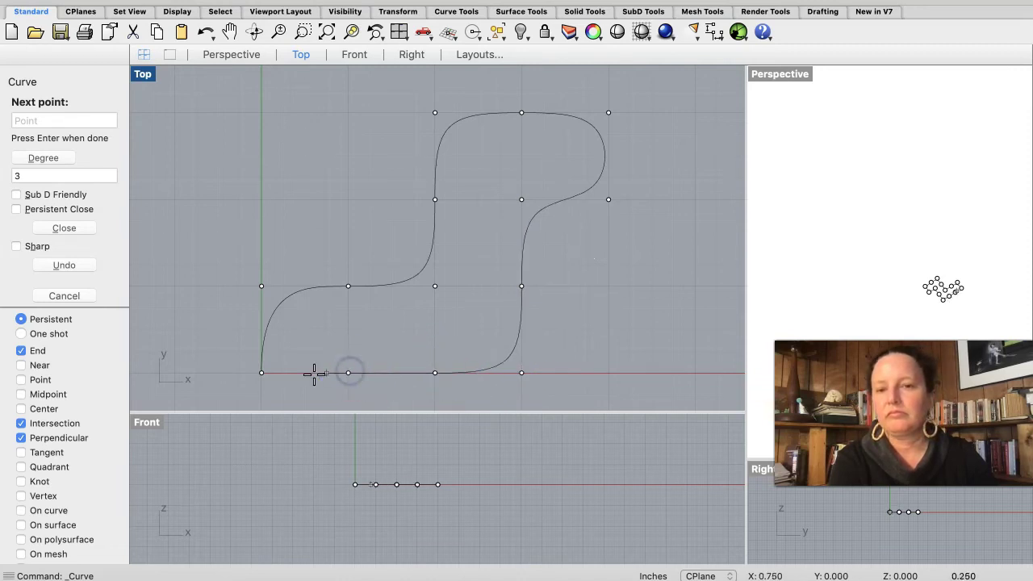
click(263, 375)
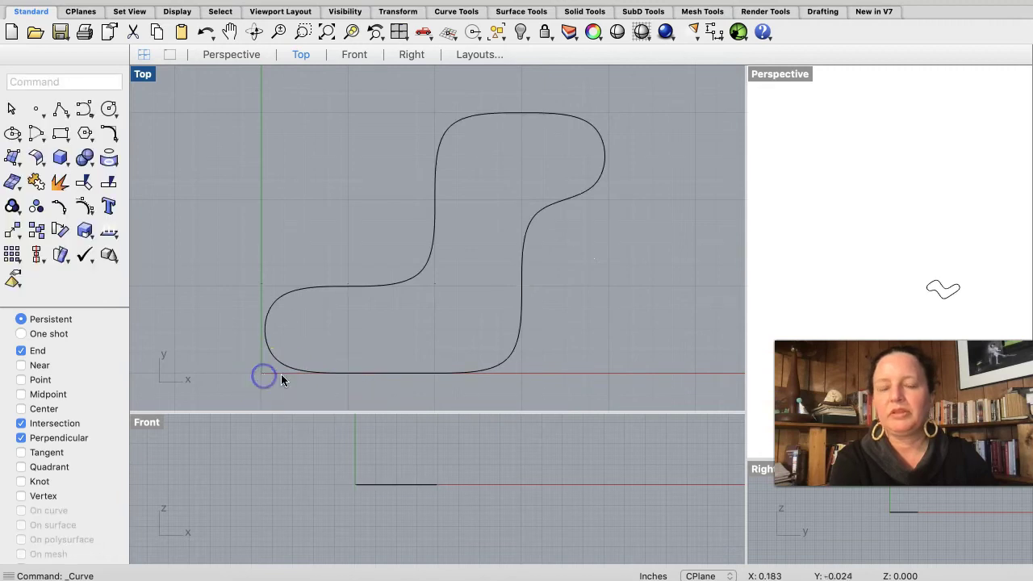
- Select the closed curve to display its control points, and widen the Perspective view
click(573, 118)
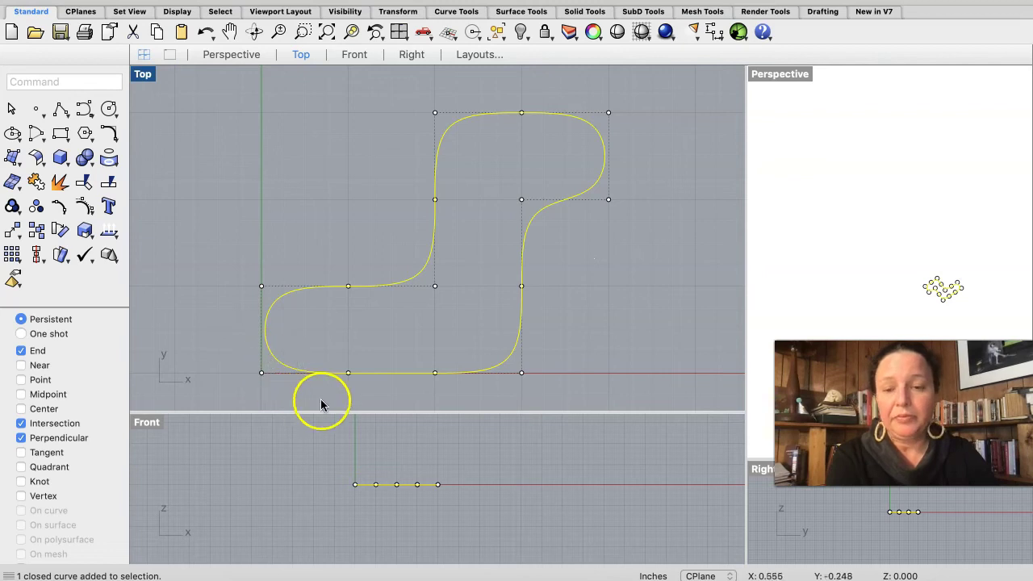
scroll(401, 505, up, 5)
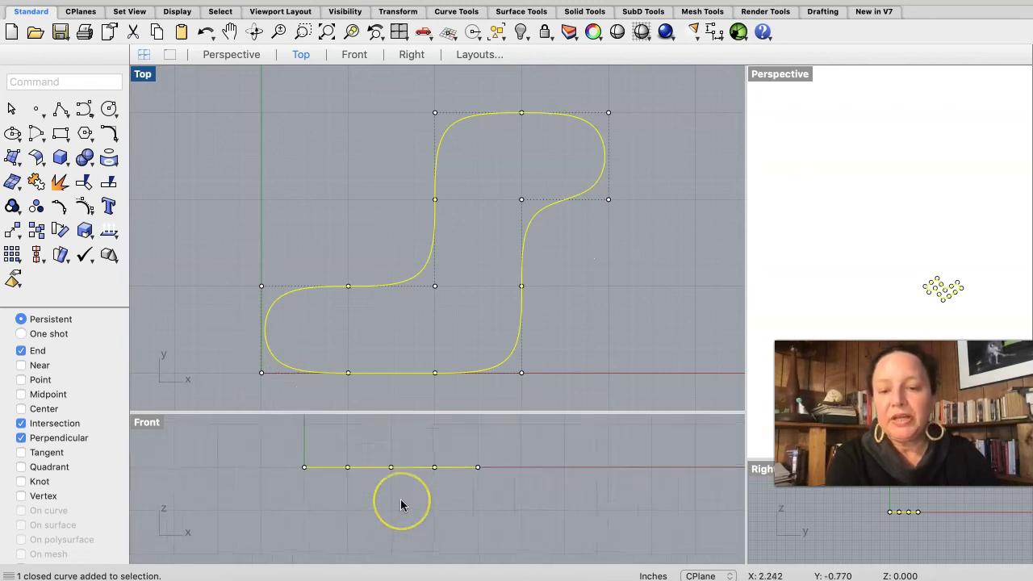
scroll(401, 506, up, 2)
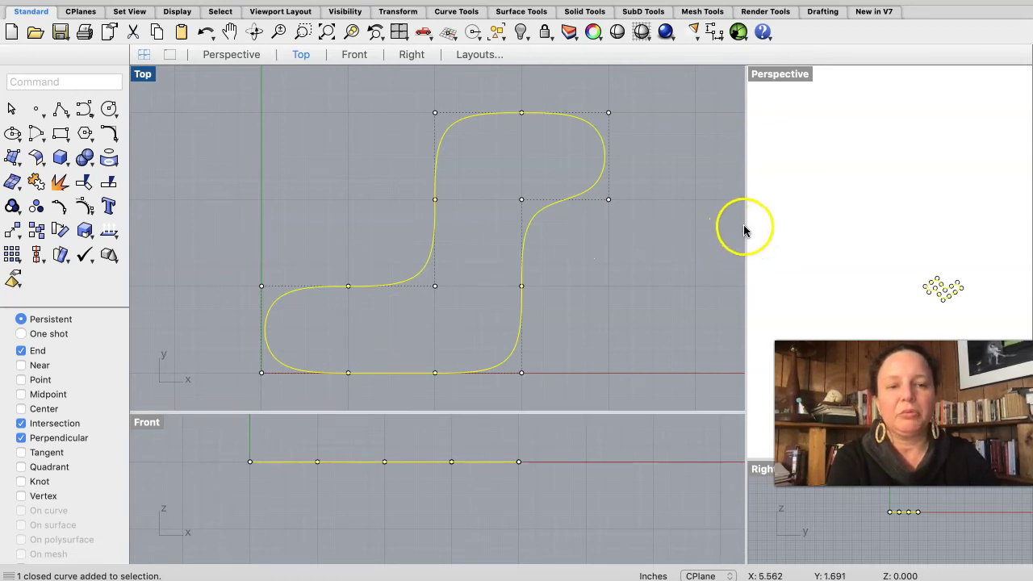
drag(744, 226, 645, 228)
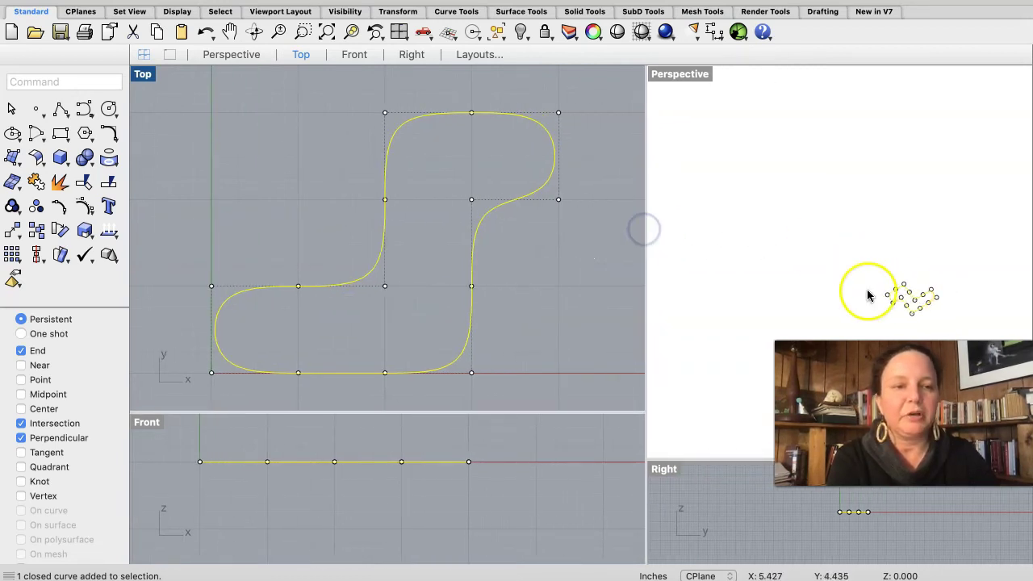
- Set the Top and Perspective views to Shaded display mode
scroll(869, 295, down, 3)
scroll(869, 295, down, 2)
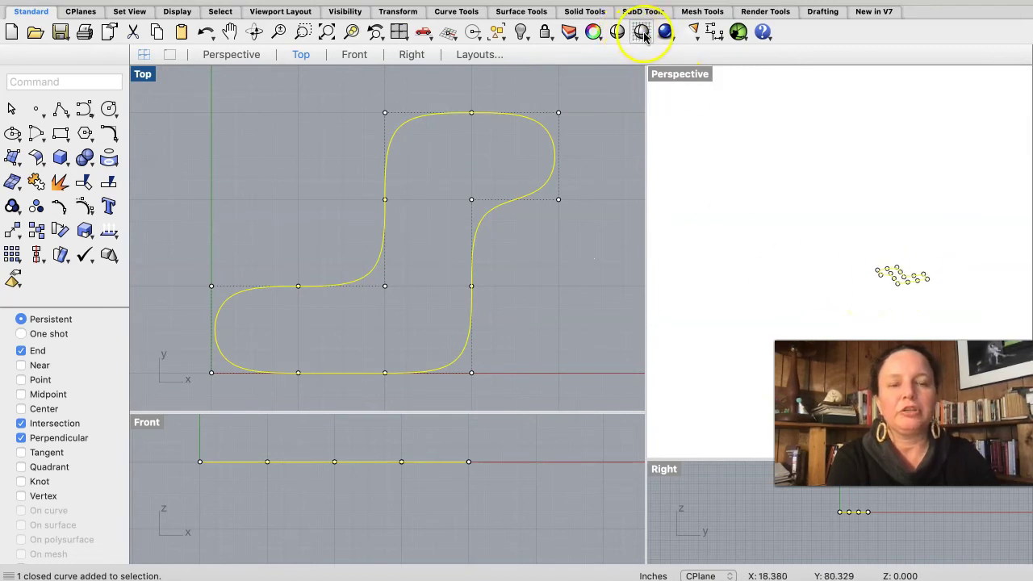
click(644, 36)
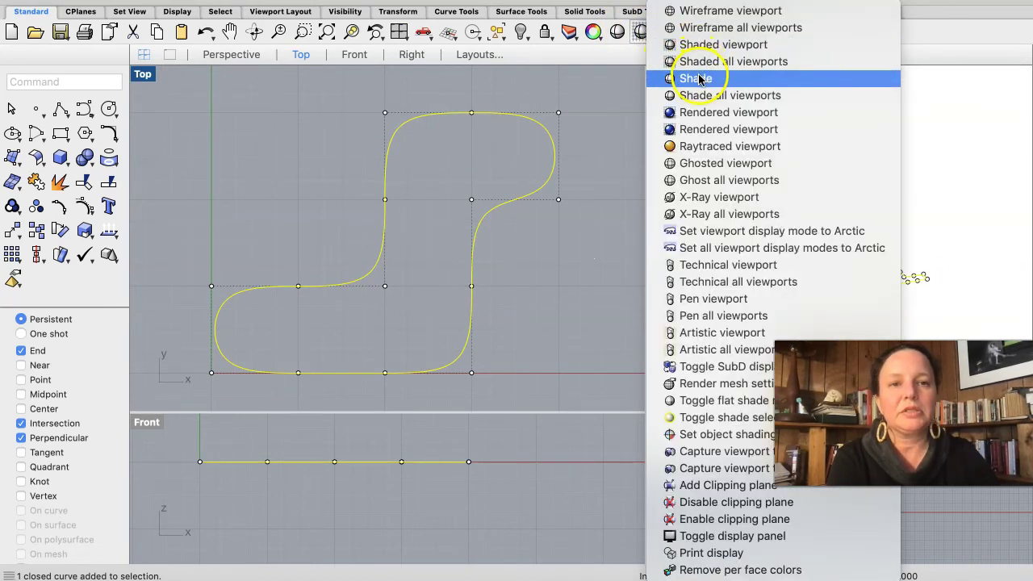
click(698, 45)
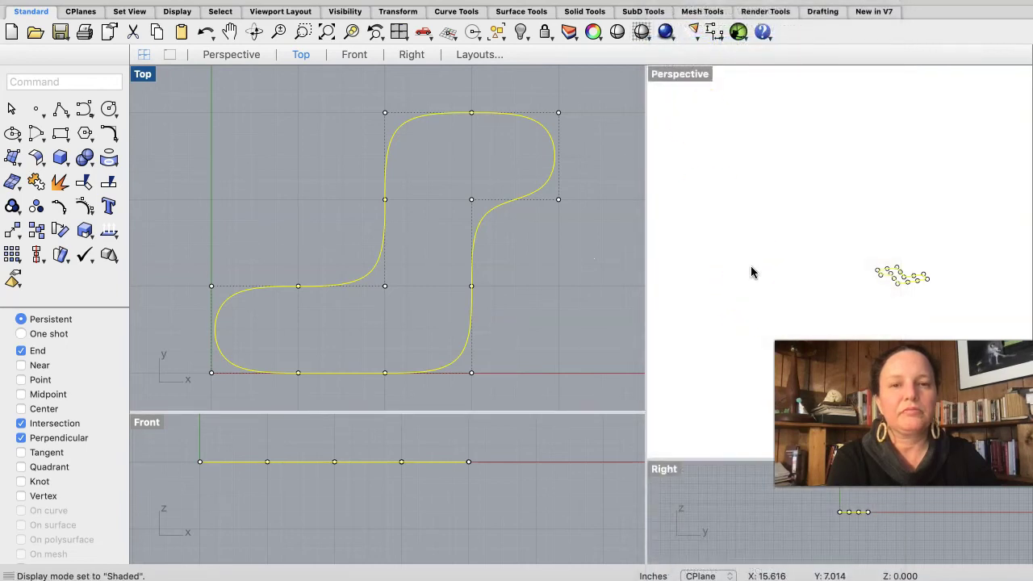
click(682, 74)
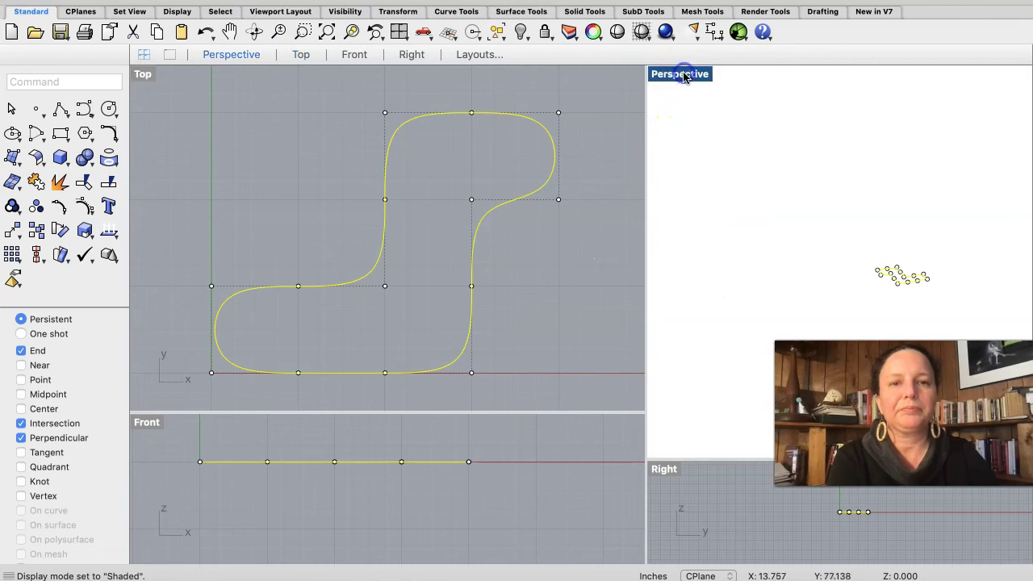
click(643, 31)
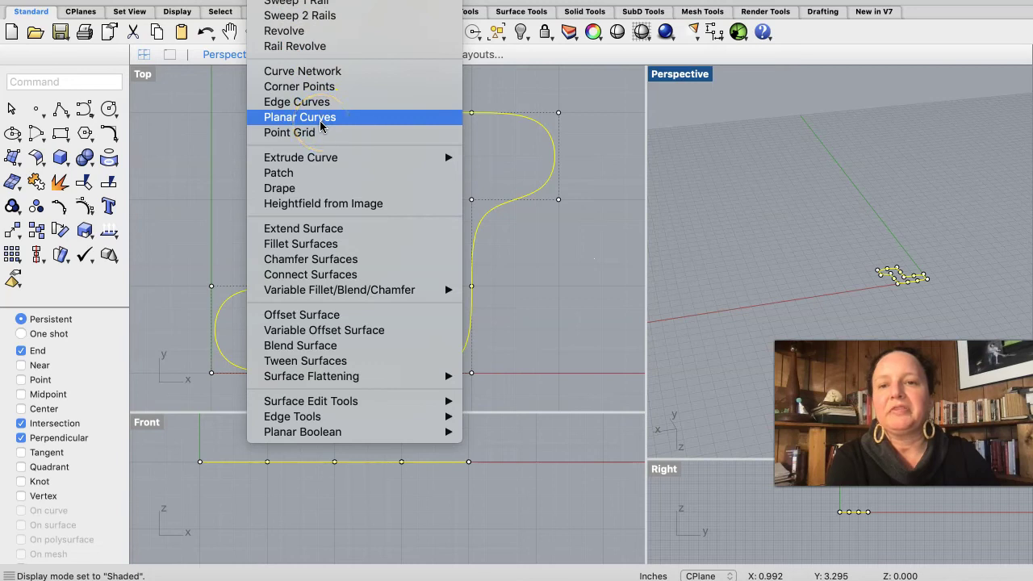
- Fill the closed curve with a planar surface using Planar Curves, and undo that surface
click(320, 119)
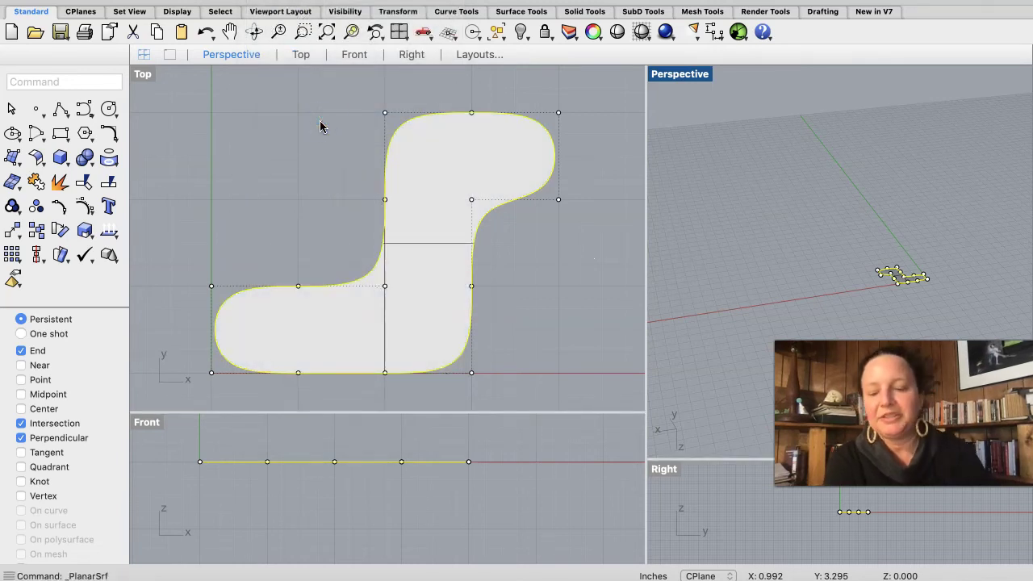
key(super+z)
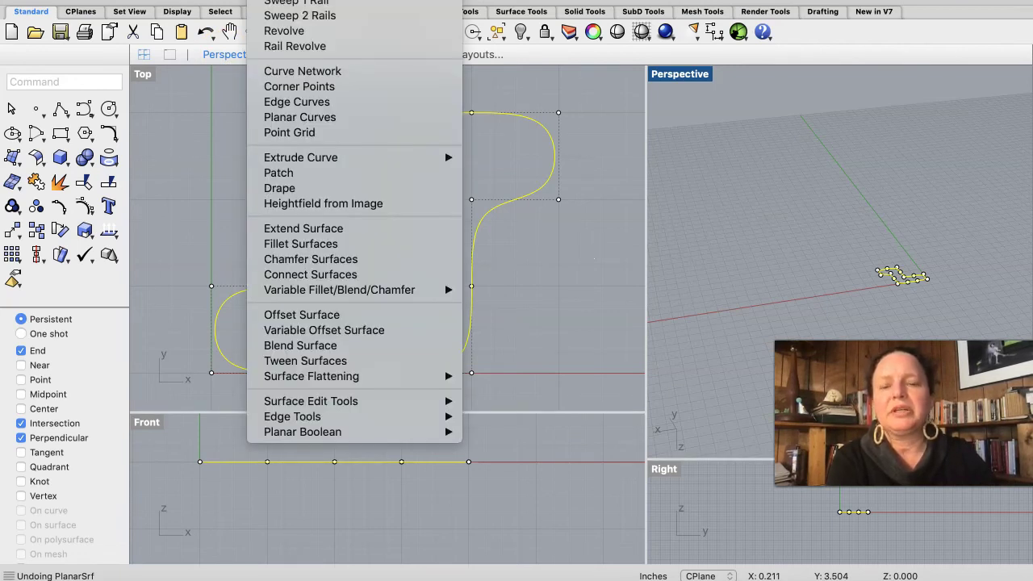
- Extrude the closed planar curve straight upward into a solid about 0.5 inches high
mouse_move(364, 159)
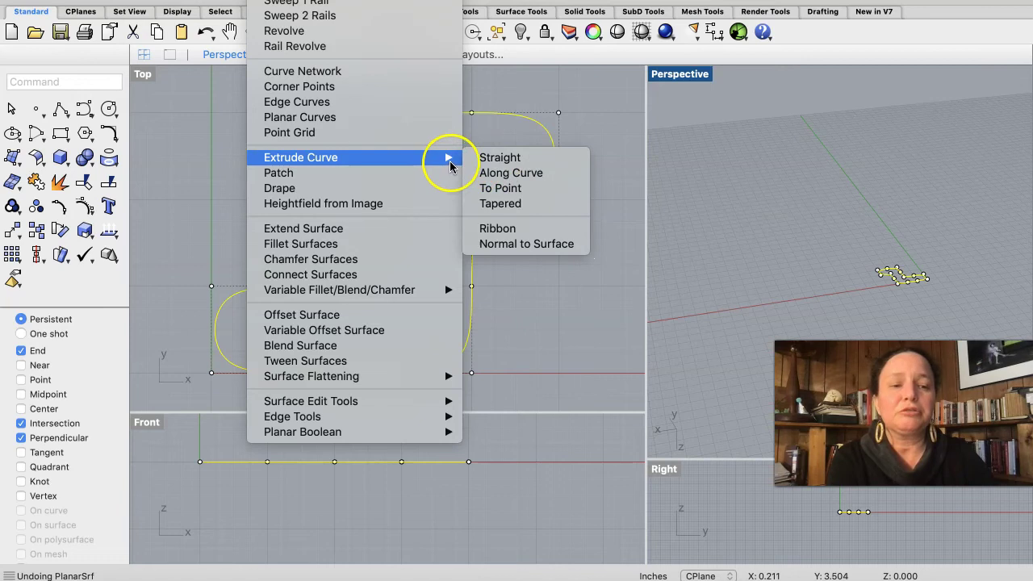
mouse_move(367, 0)
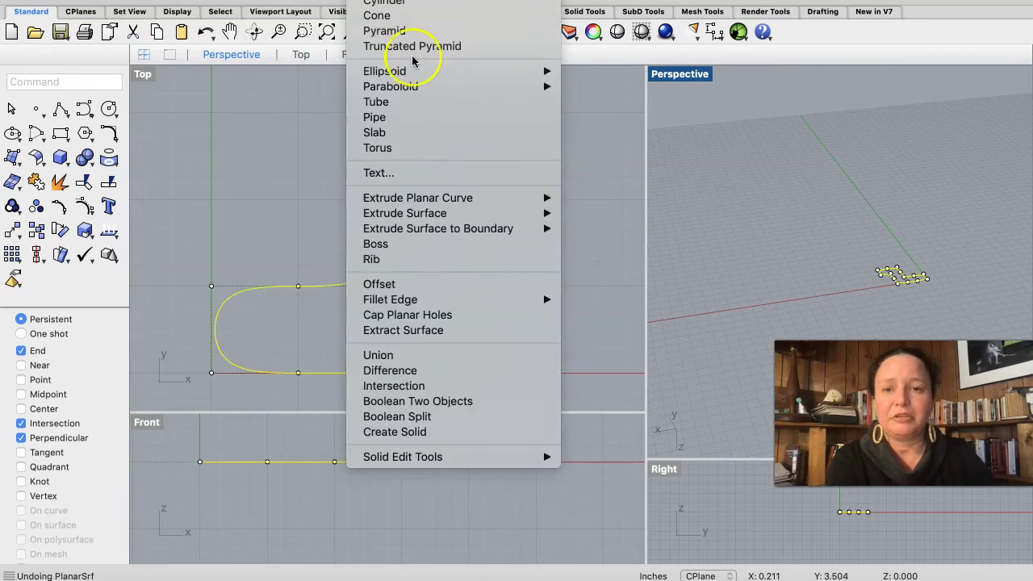
mouse_move(459, 196)
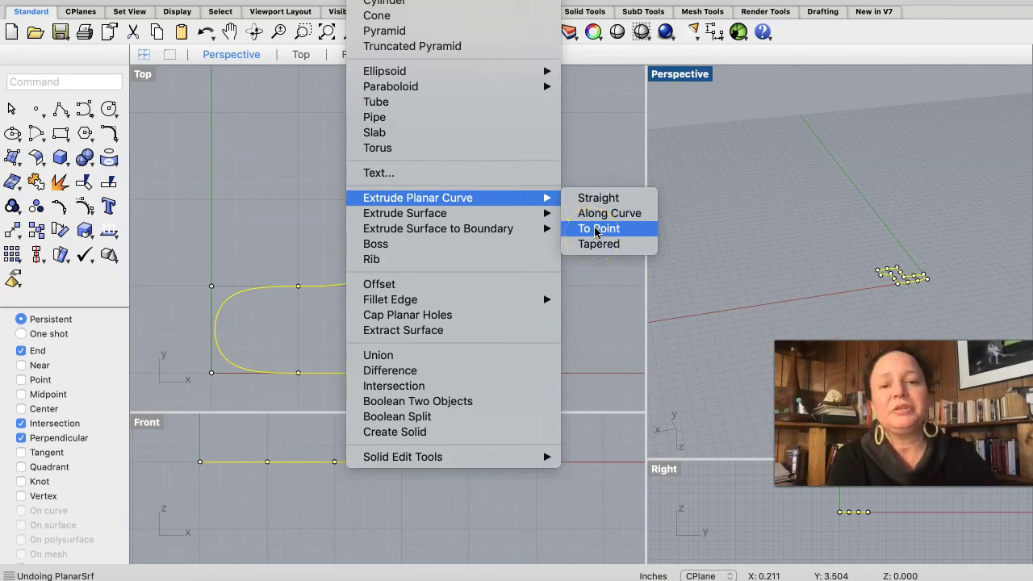
click(591, 199)
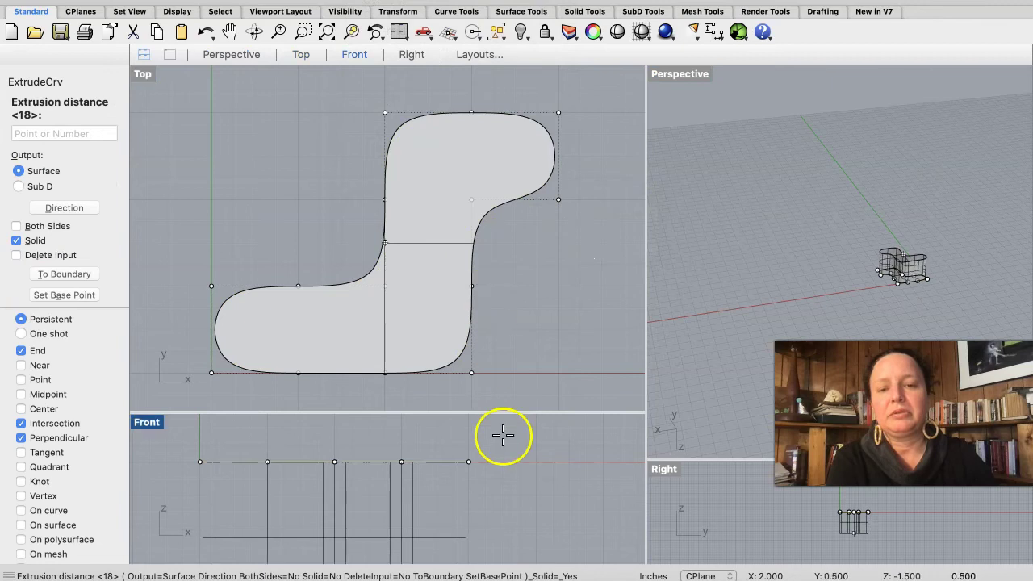
click(463, 433)
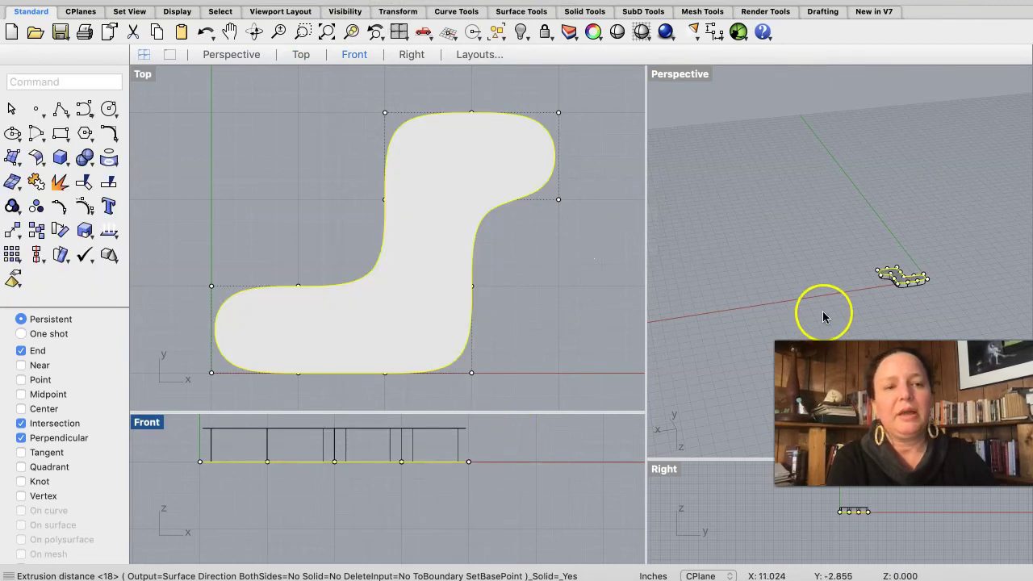
- Inspect the straight extruded solid from several angles in the Perspective view, and undo the extrusion
scroll(878, 266, up, 5)
scroll(880, 271, down, 5)
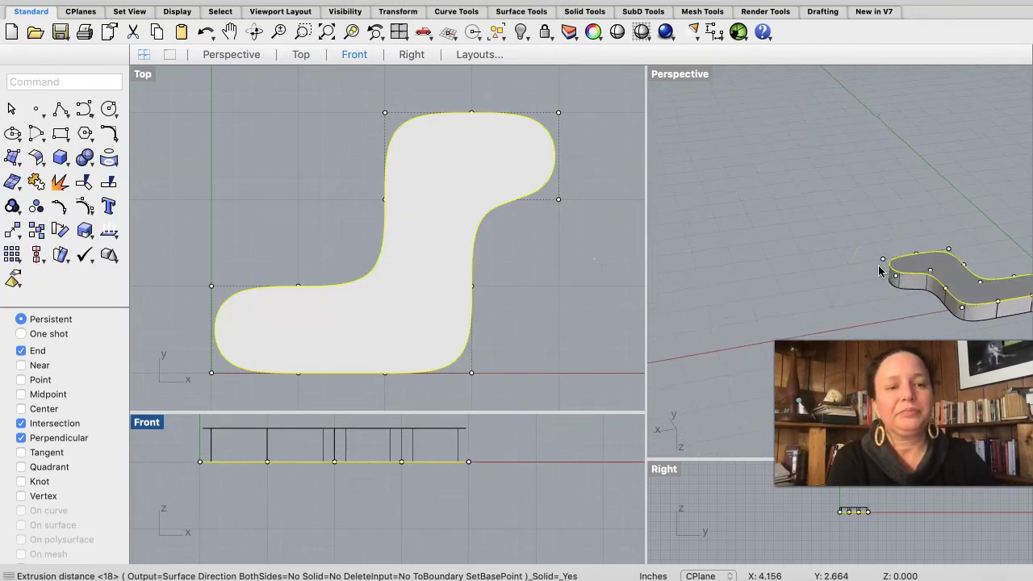
key(Left)
key(Left)
key(Left)
key(Left)
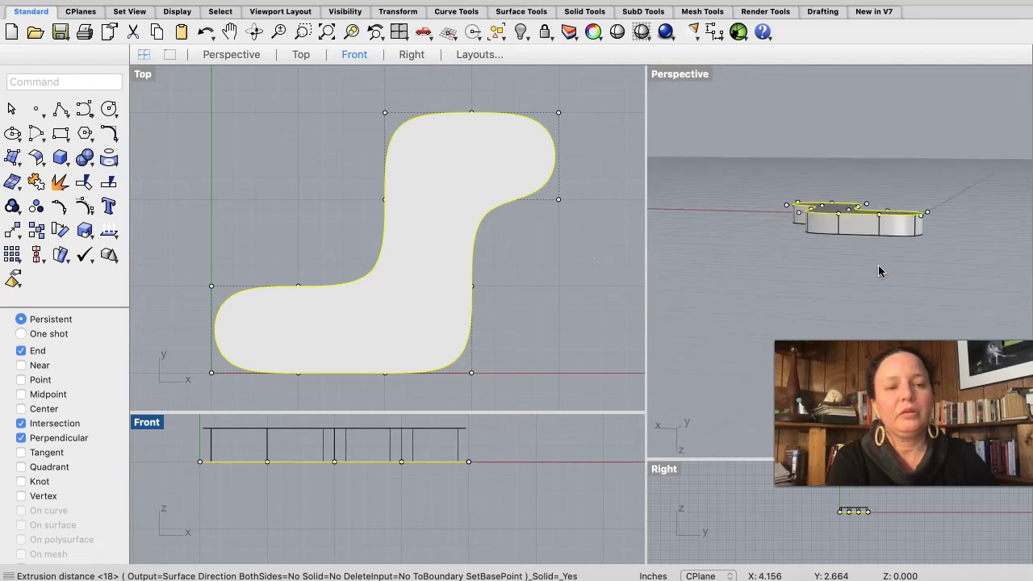
key(Left)
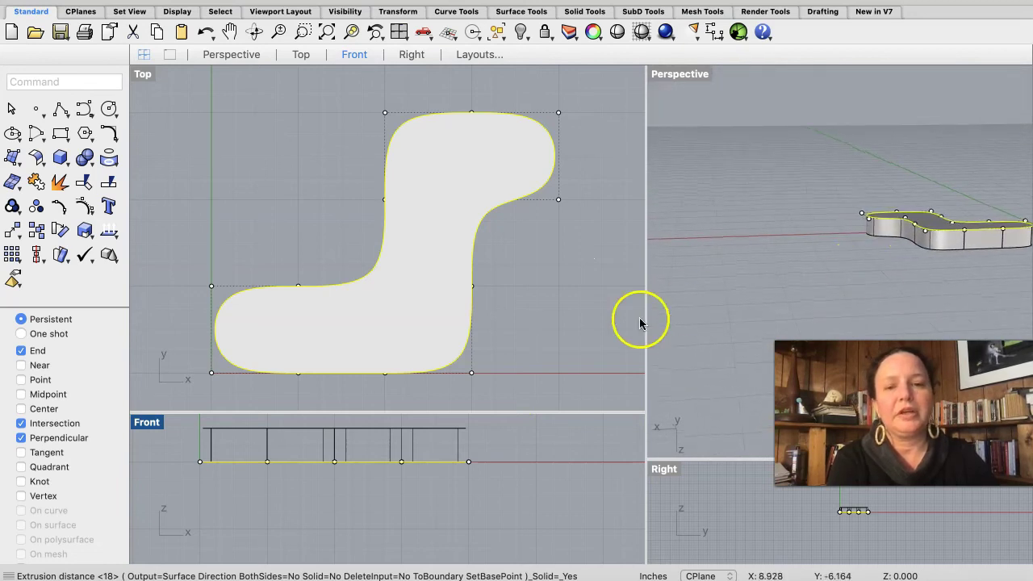
key(super+z)
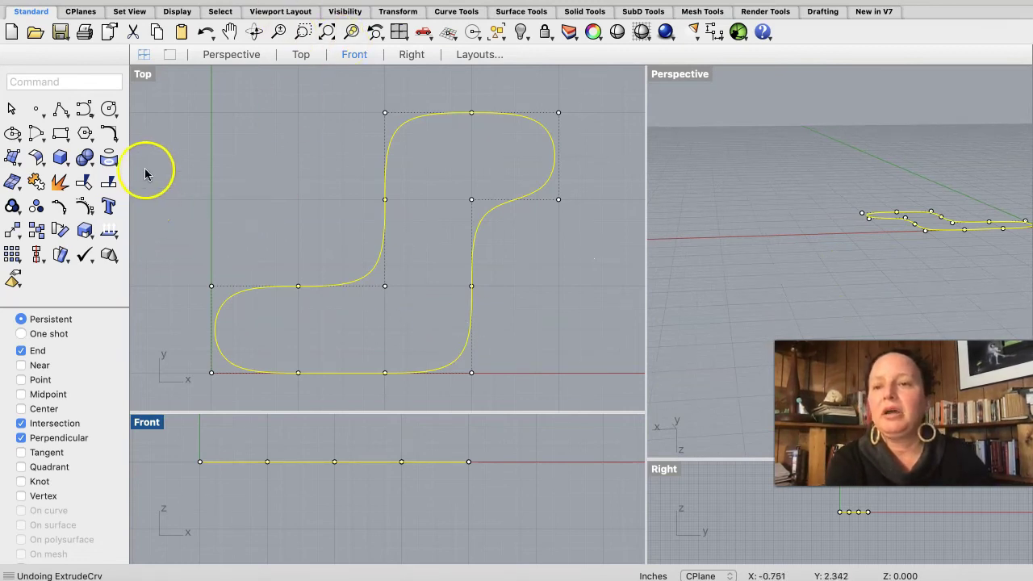
- Draw an arching control point curve in the Front view from the origin through (0,4) to about (4.75,4.25)
click(84, 108)
click(126, 125)
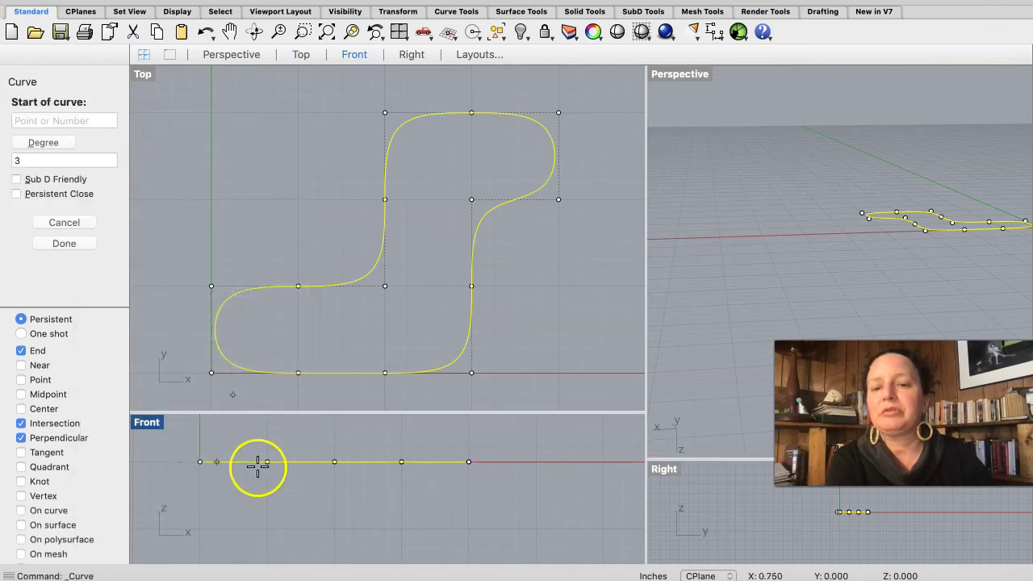
scroll(199, 458, left, 5)
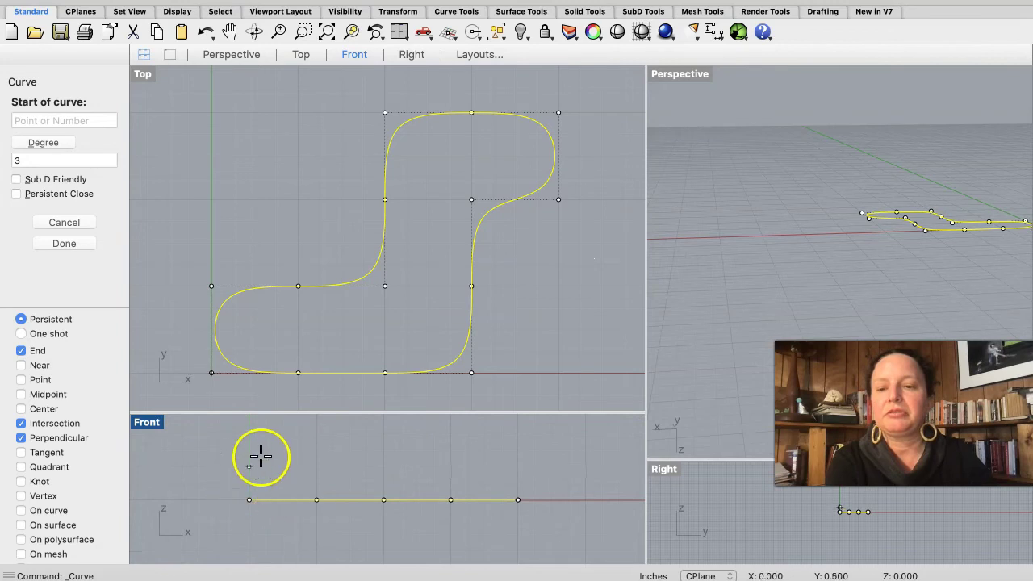
click(249, 500)
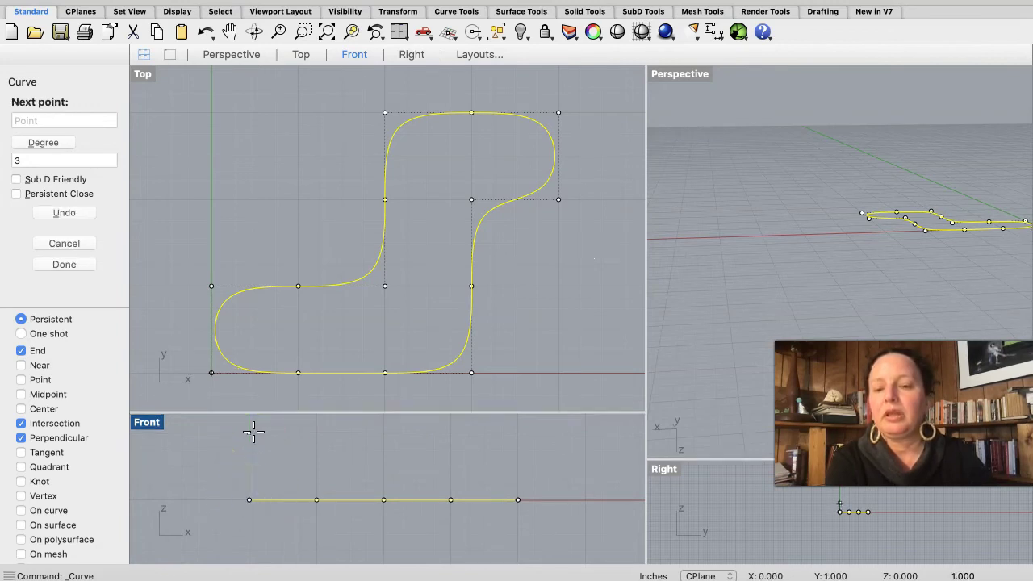
scroll(249, 457, down, 5)
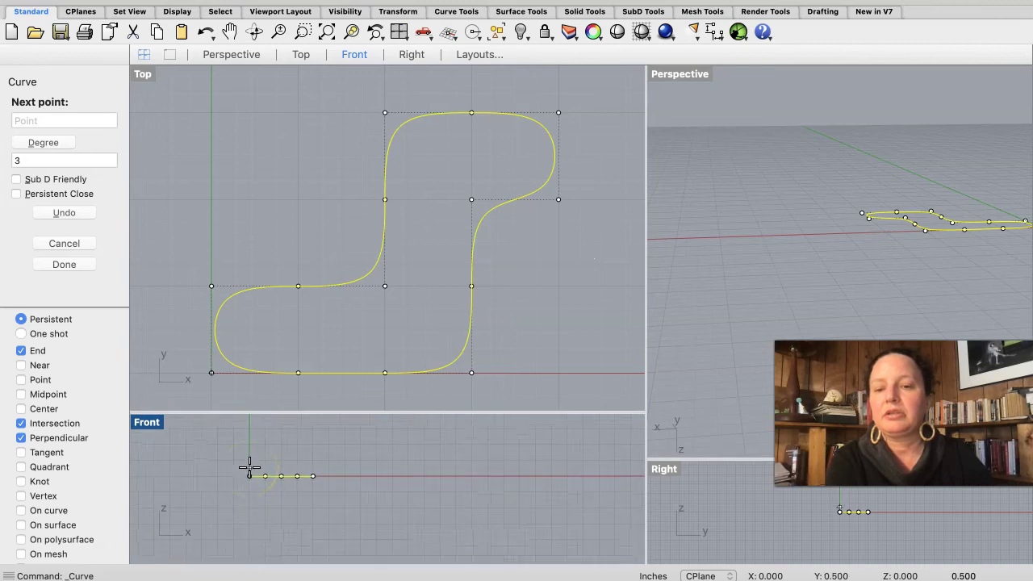
drag(249, 466, 251, 424)
click(251, 425)
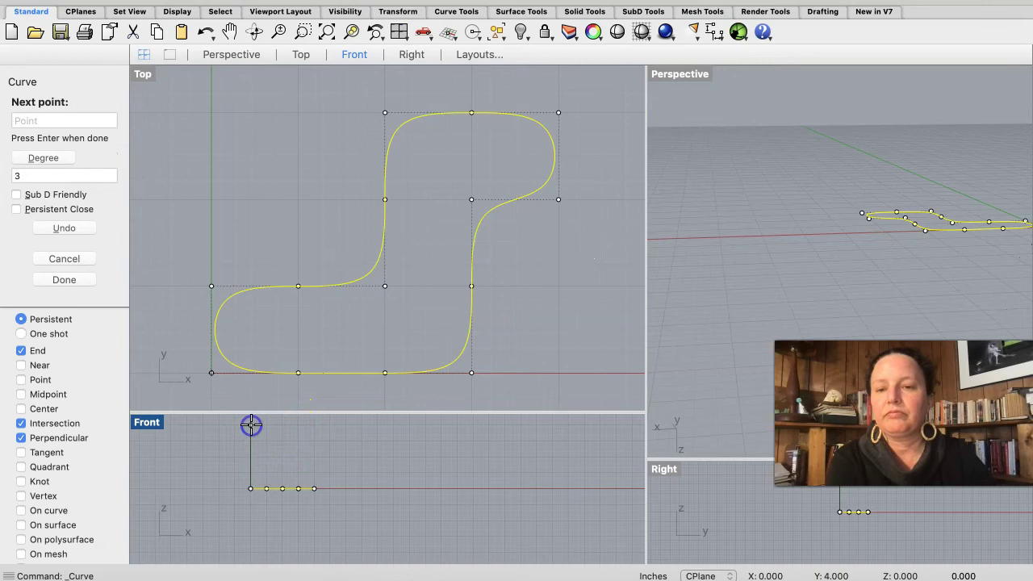
click(328, 421)
key(Return)
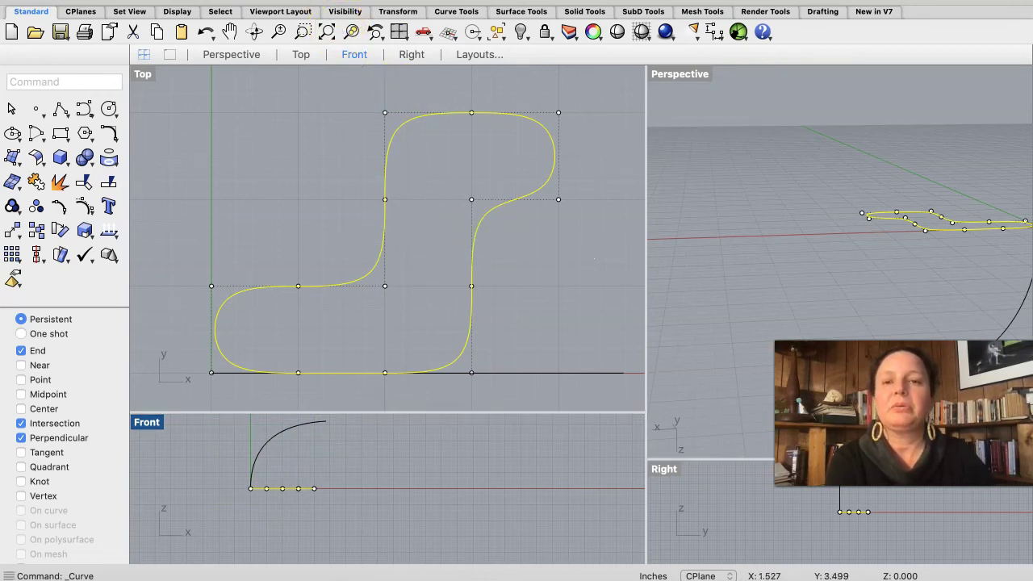
- Extrude the closed planar curve into a solid along the arching path curve, picking the path near its start at the origin
click(367, 0)
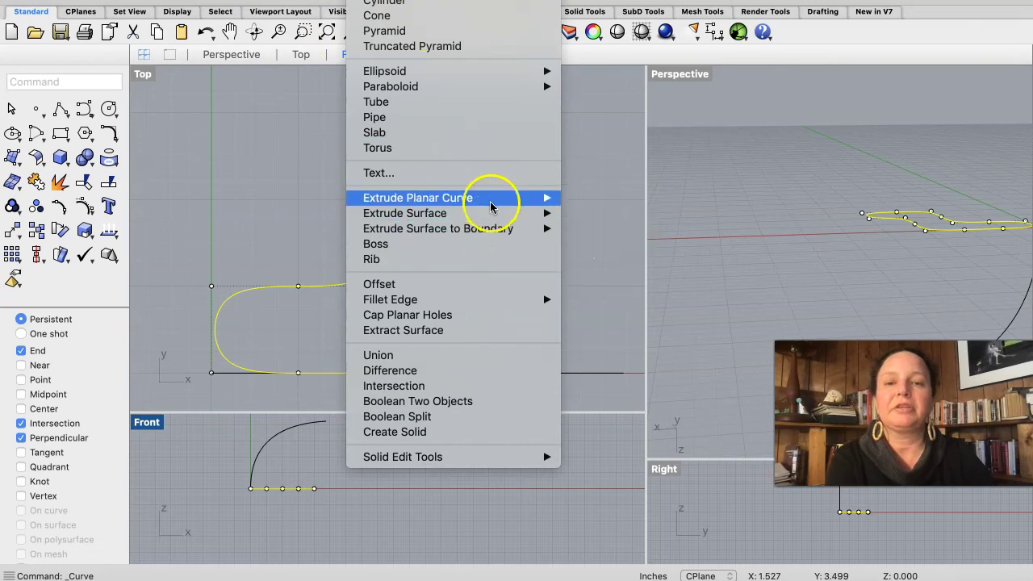
mouse_move(491, 201)
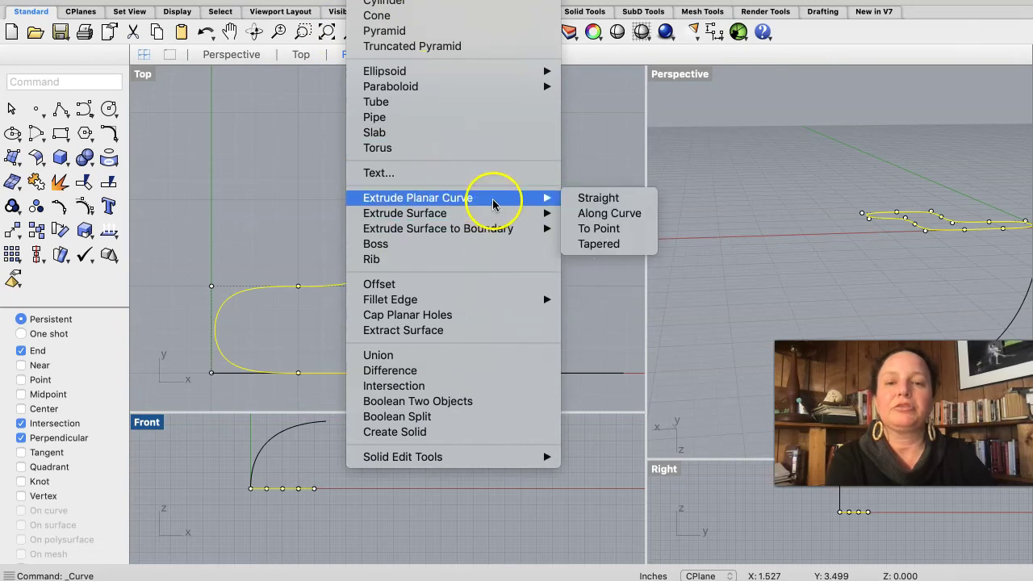
click(609, 214)
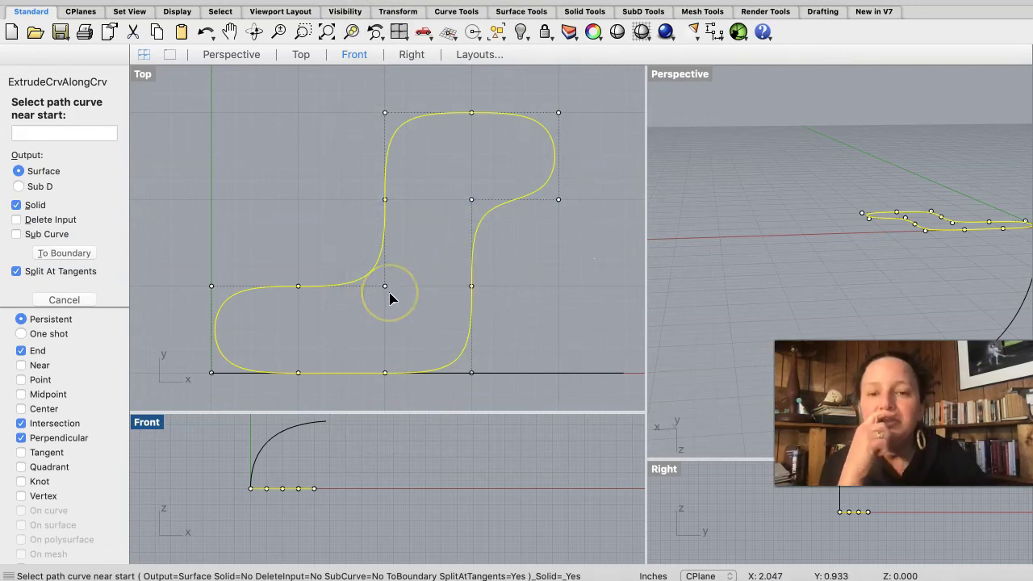
click(252, 482)
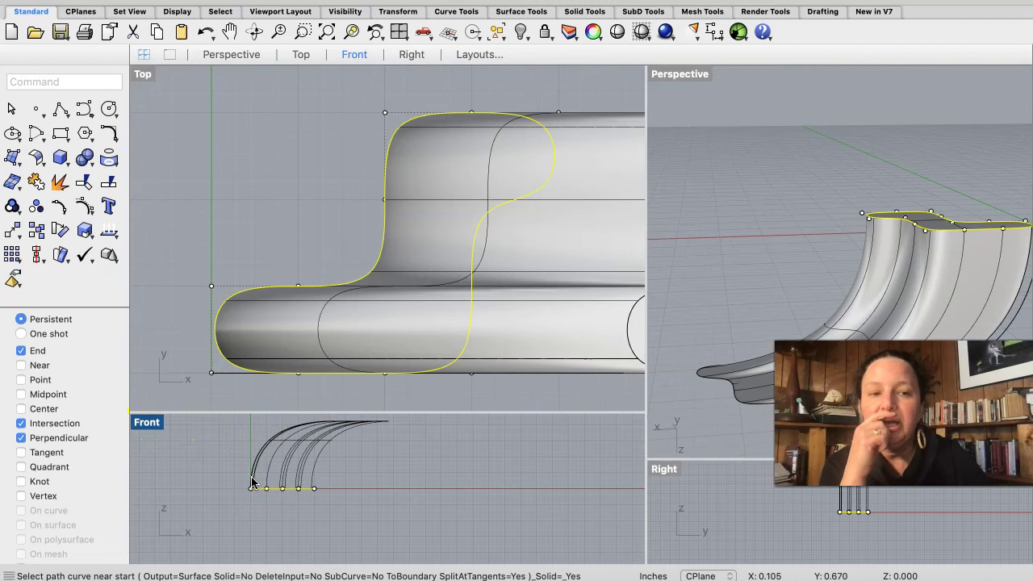
- Examine the curved solid and its end caps from above, below and the sides in the Perspective view
scroll(731, 214, down, 5)
scroll(731, 213, up, 10)
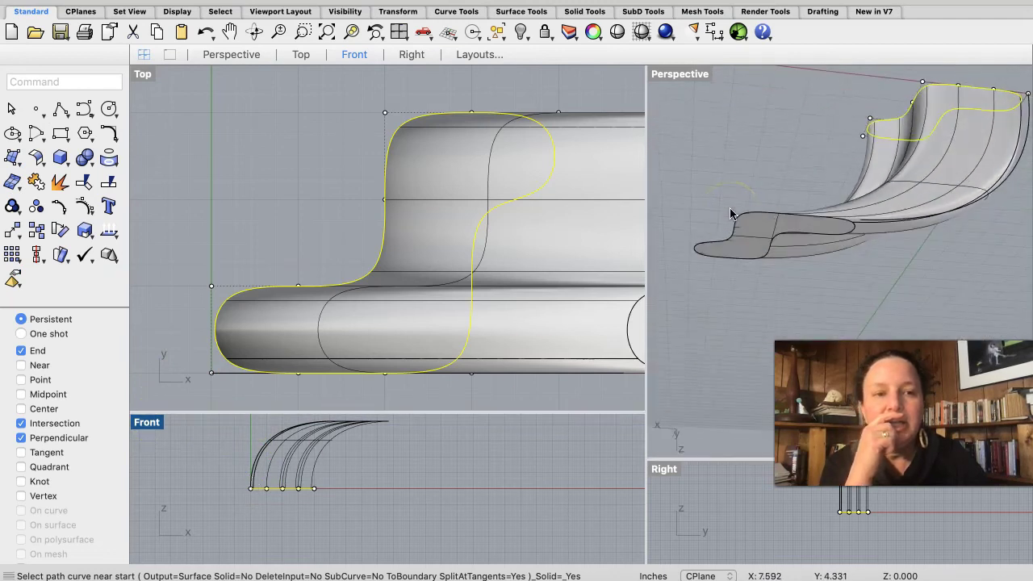
scroll(730, 212, down, 8)
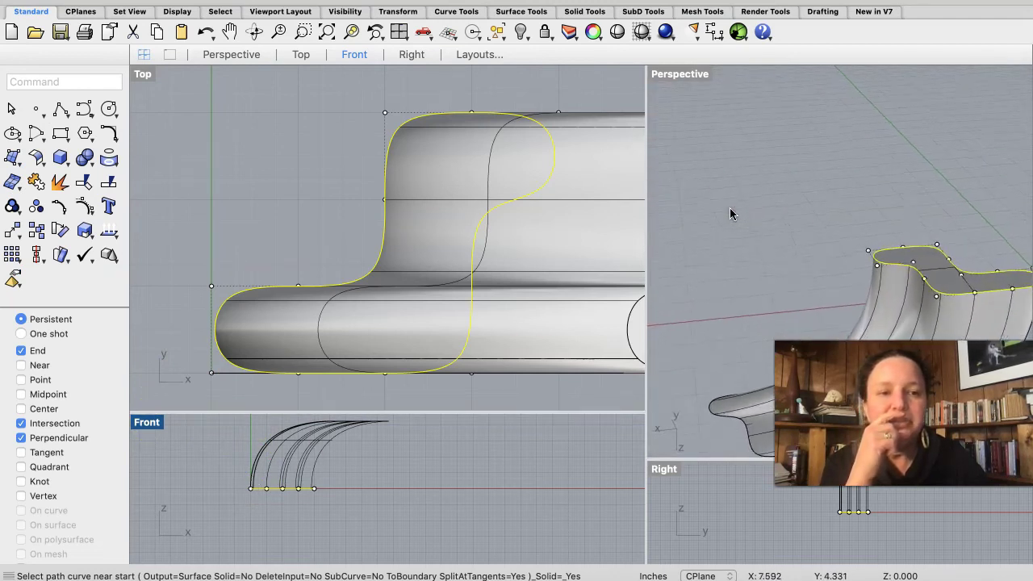
scroll(730, 208, up, 4)
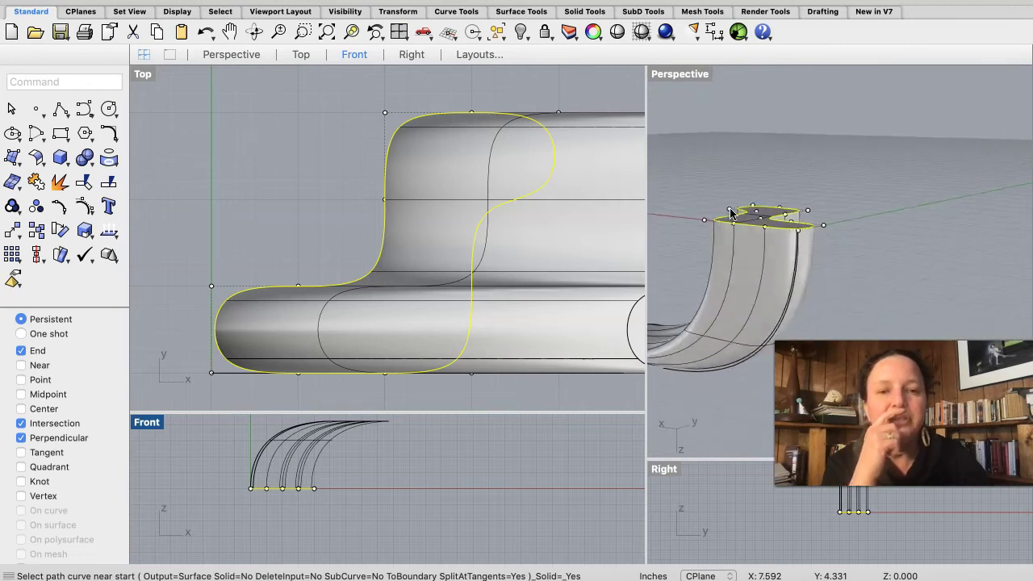
scroll(746, 214, down, 4)
scroll(749, 218, right, 10)
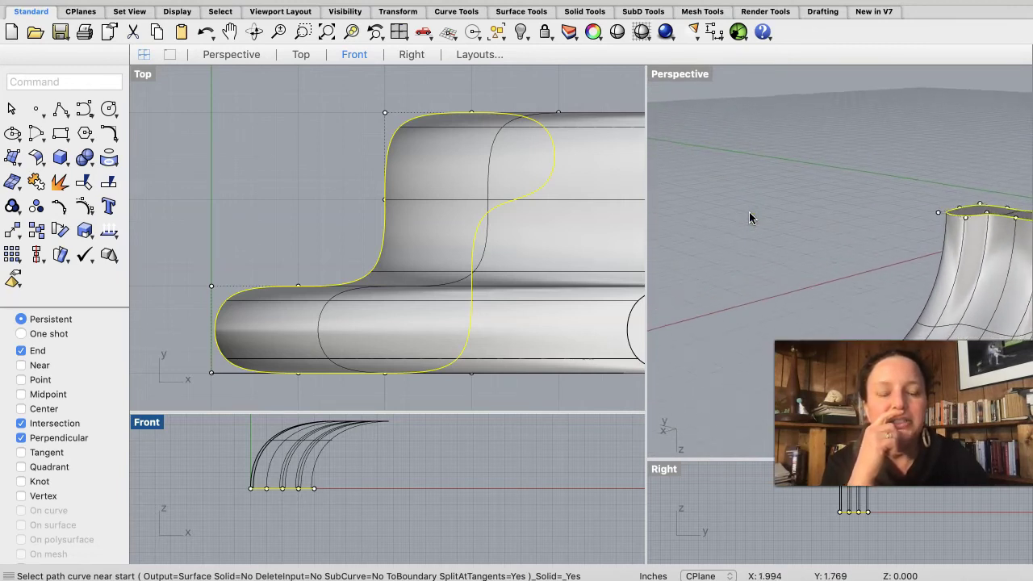
scroll(749, 218, left, 10)
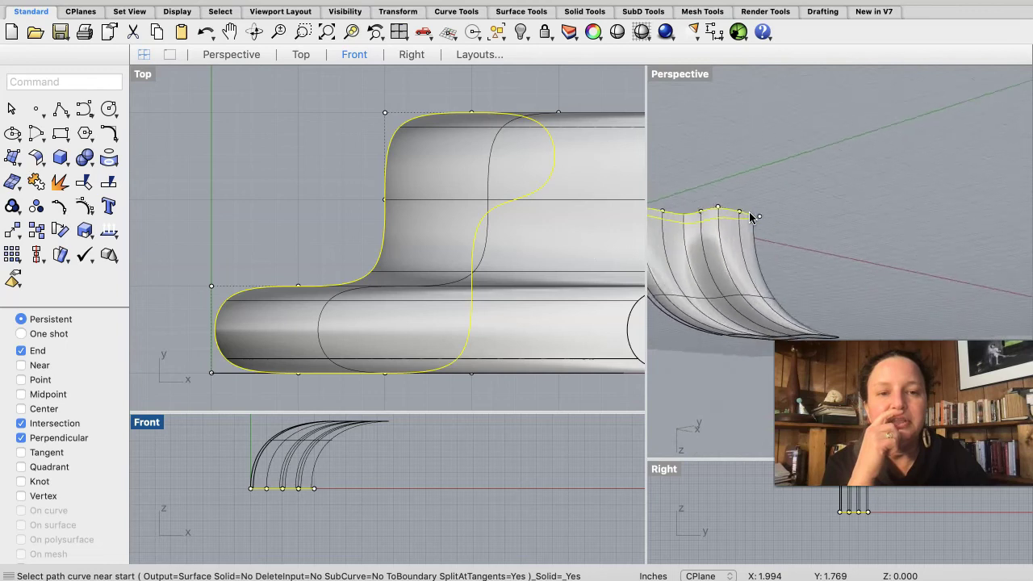
scroll(749, 218, up, 5)
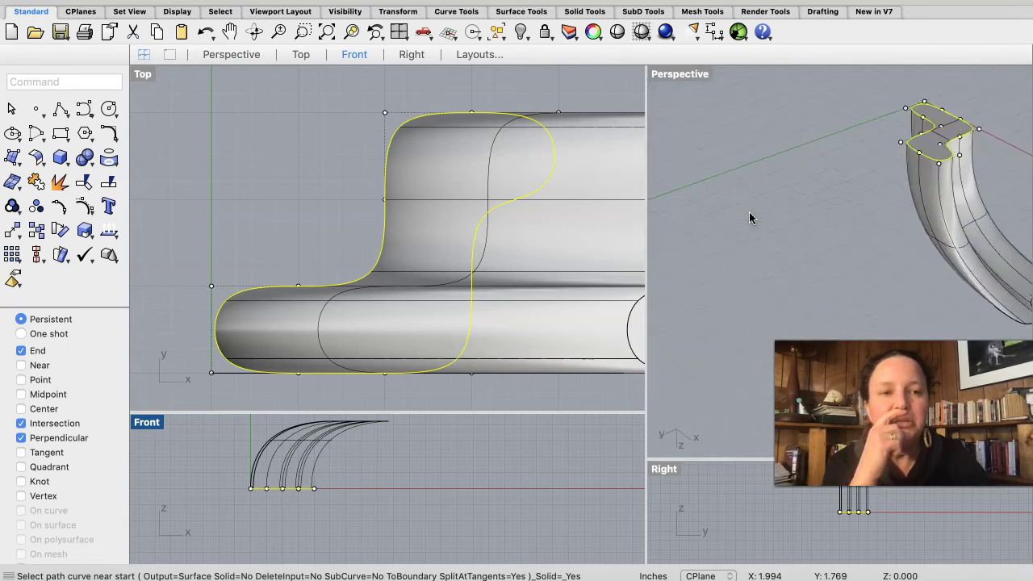
scroll(749, 217, down, 5)
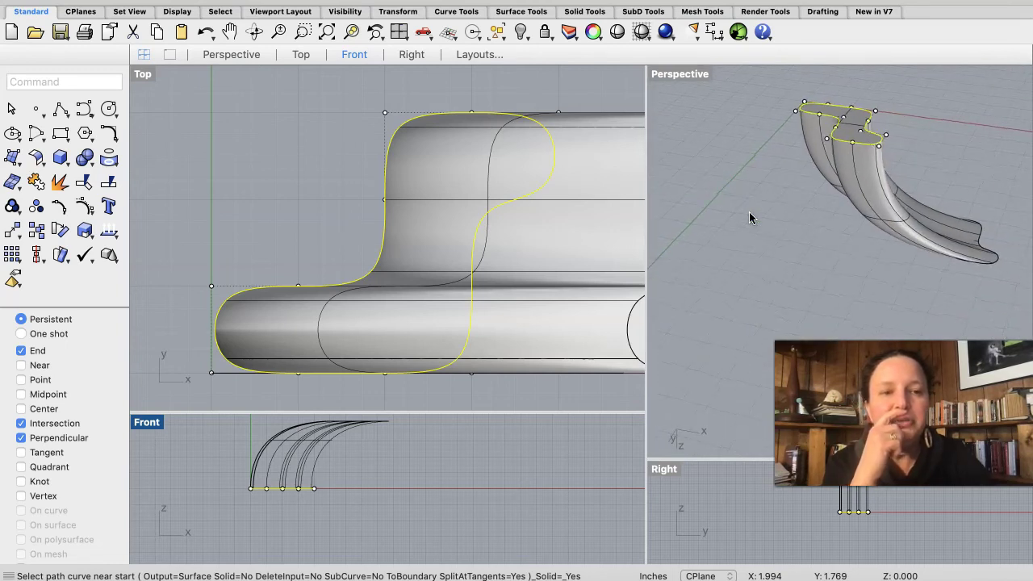
scroll(749, 218, down, 5)
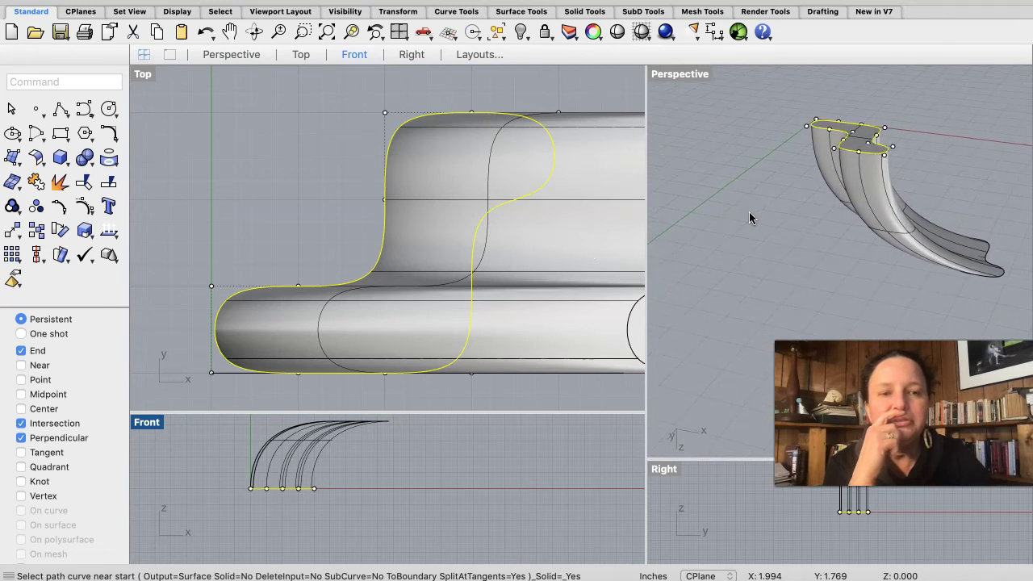
scroll(749, 218, up, 5)
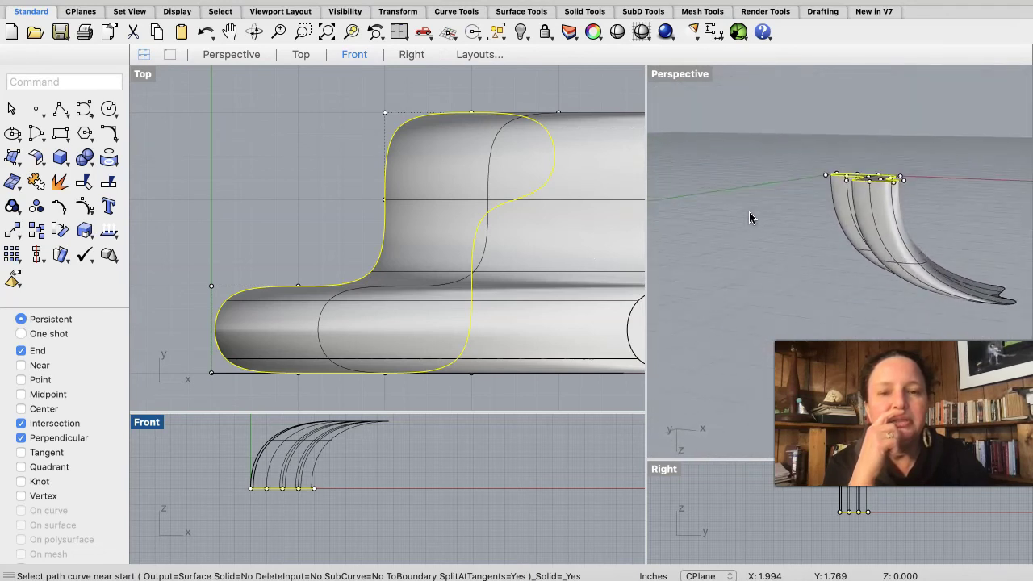
scroll(749, 218, up, 1)
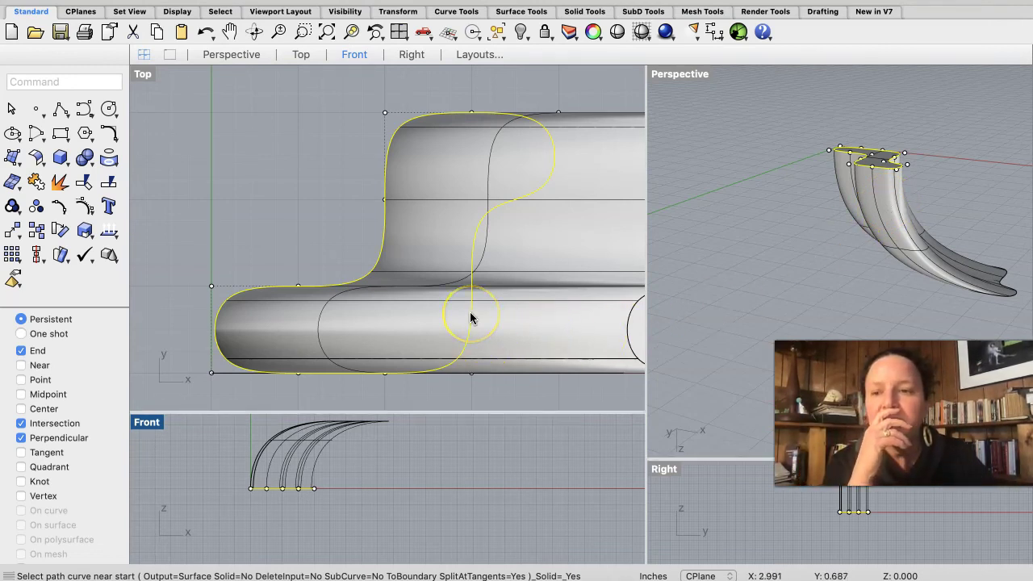
- Fit the whole solid in the Top view, enlarge the Front viewport upward, and select the curved solid there
scroll(472, 318, down, 5)
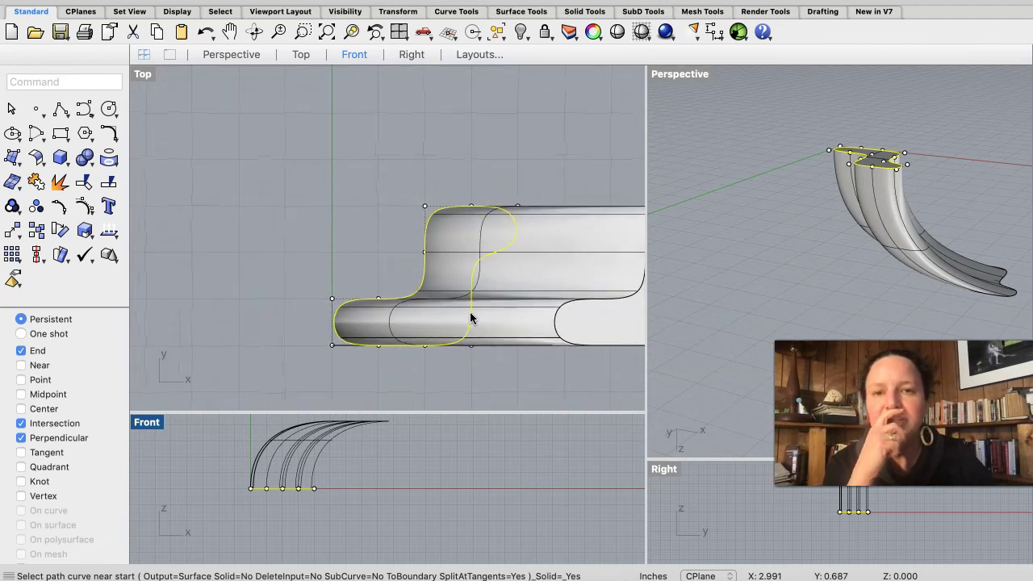
scroll(471, 319, right, 5)
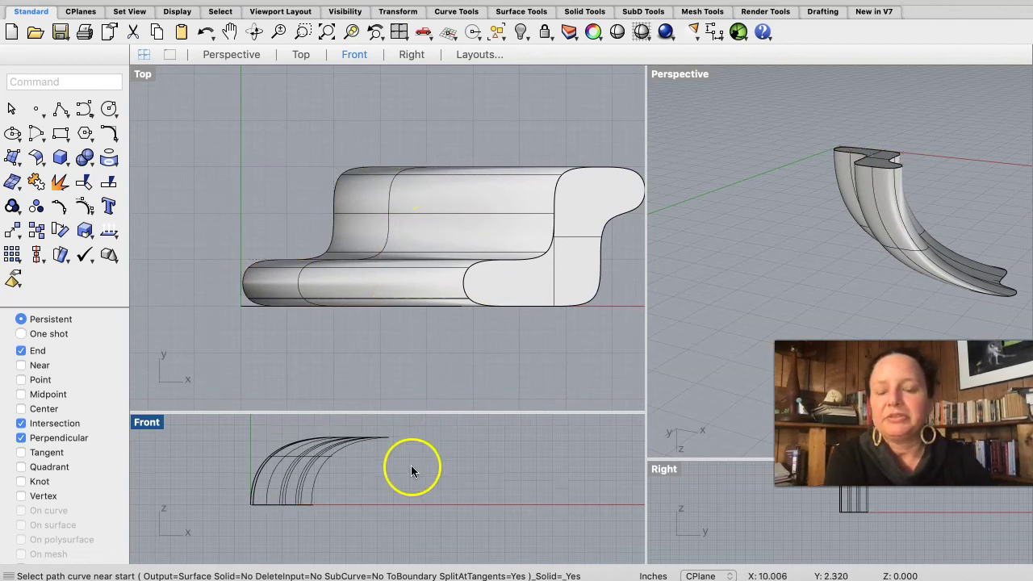
drag(384, 413, 400, 226)
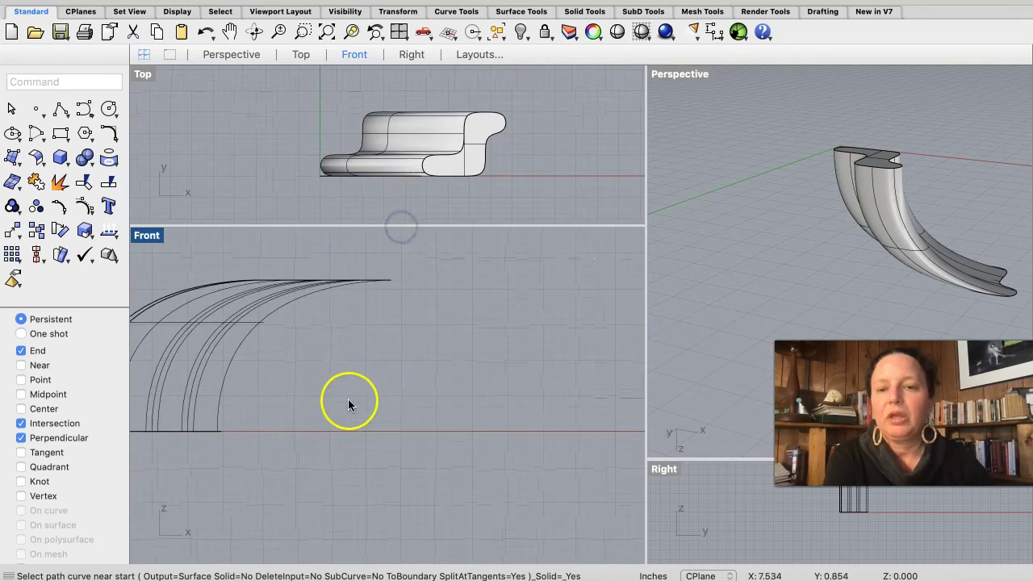
scroll(348, 399, left, 5)
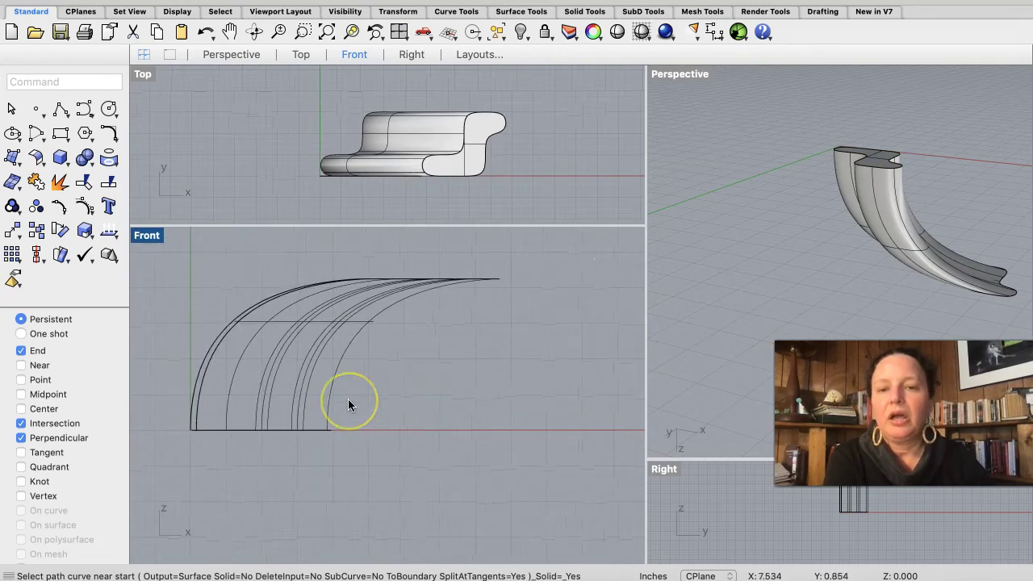
click(303, 392)
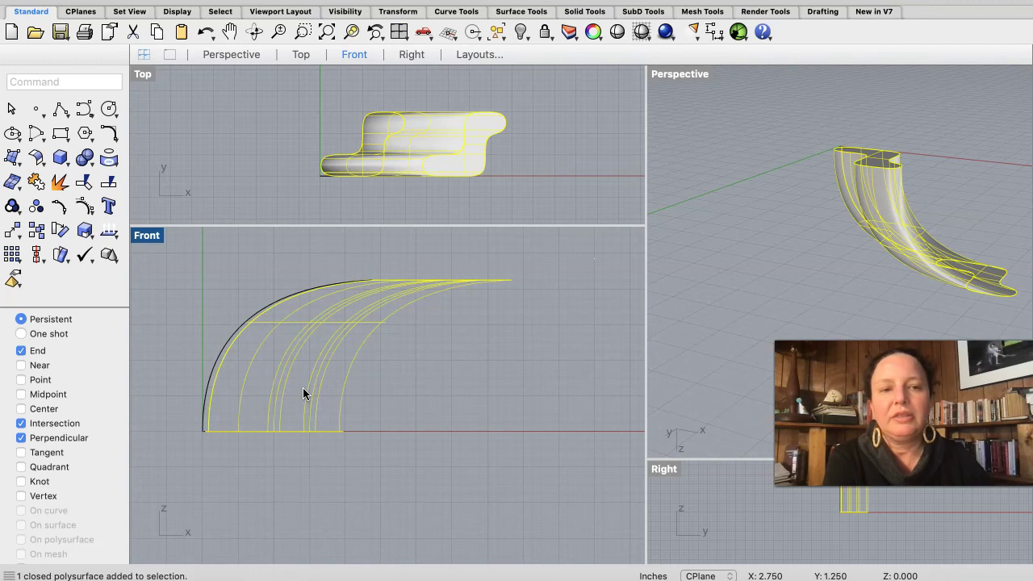
click(324, 400)
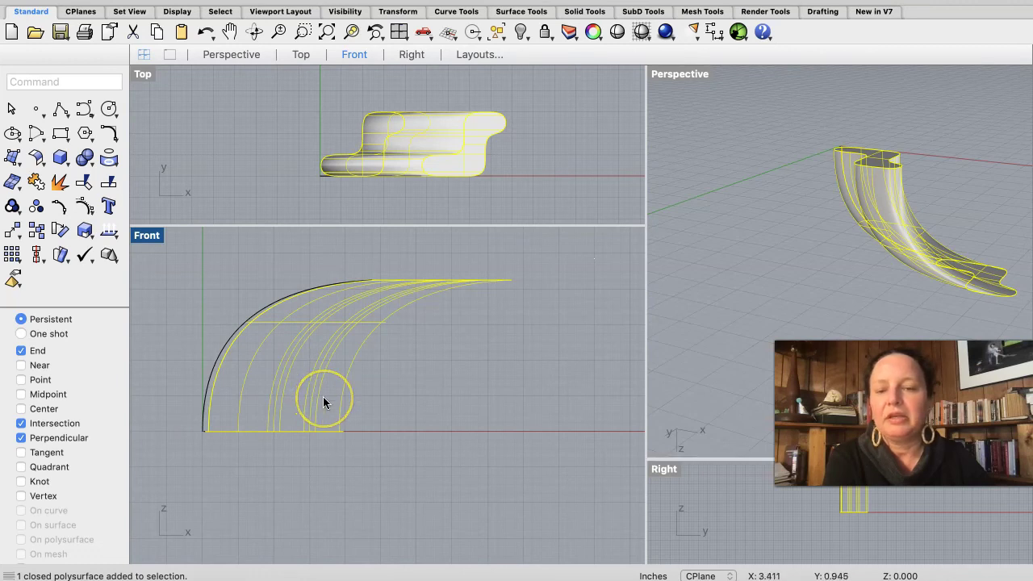
- Try to rotate the original curved solid 180 degrees in the Front view about the point (2,0), without keeping a copy
scroll(282, 476, left, 3)
scroll(281, 476, down, 1)
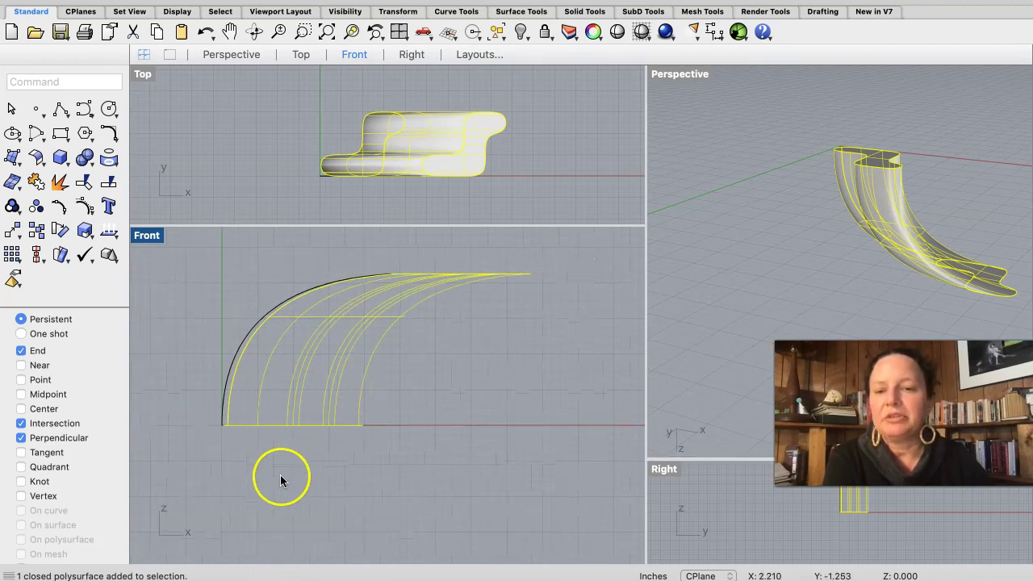
click(203, 477)
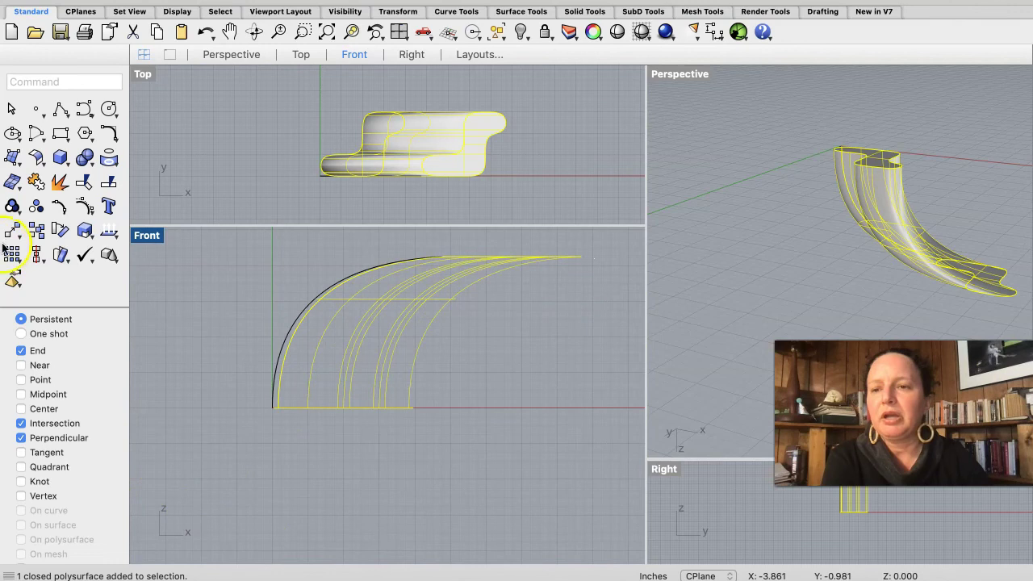
click(59, 232)
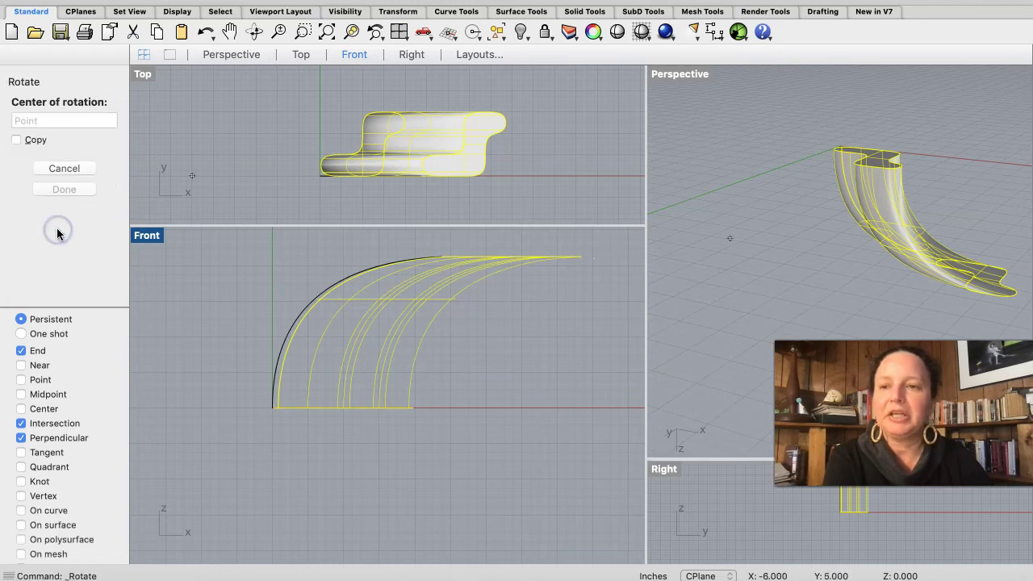
click(345, 409)
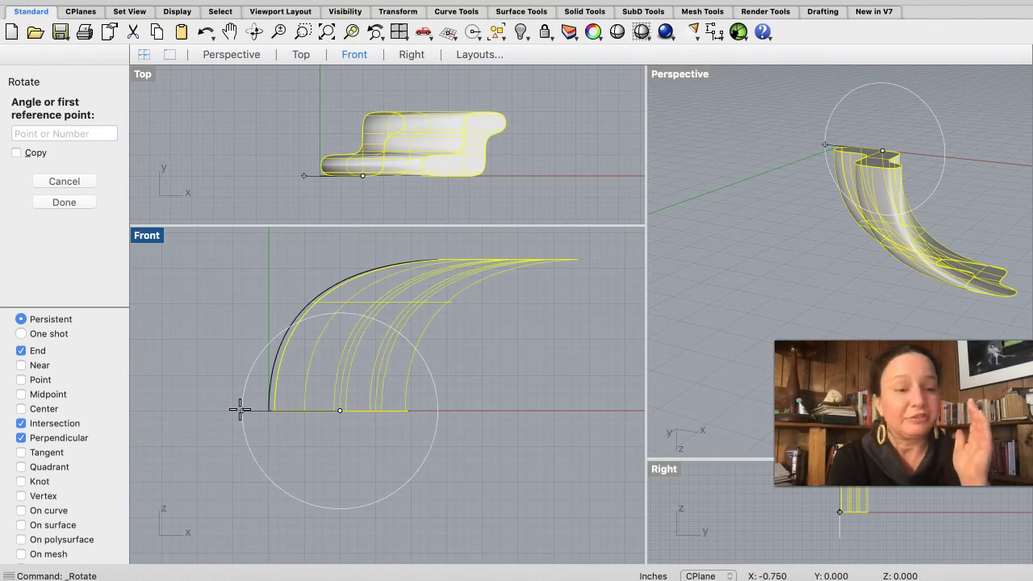
drag(240, 410, 278, 406)
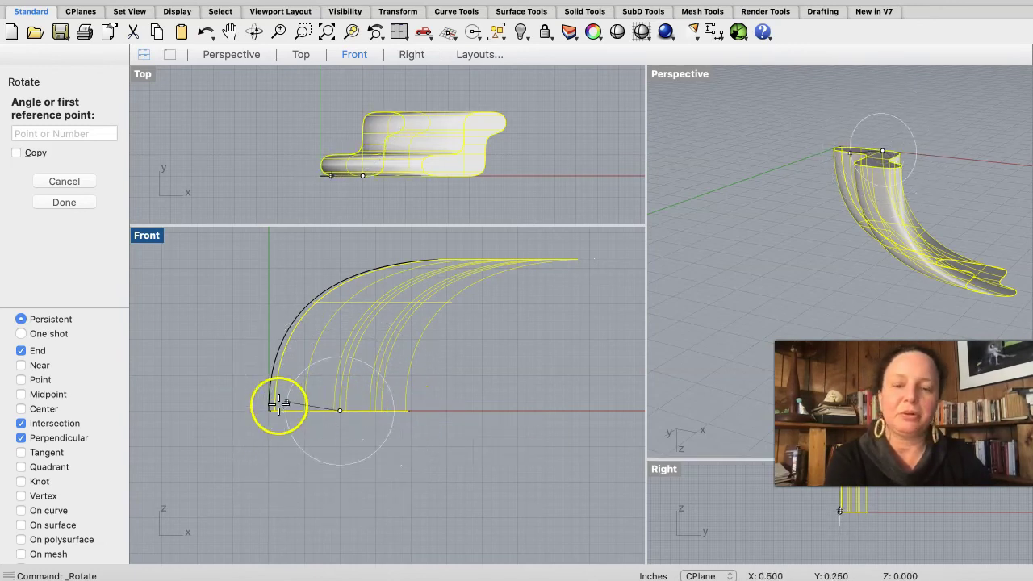
click(197, 411)
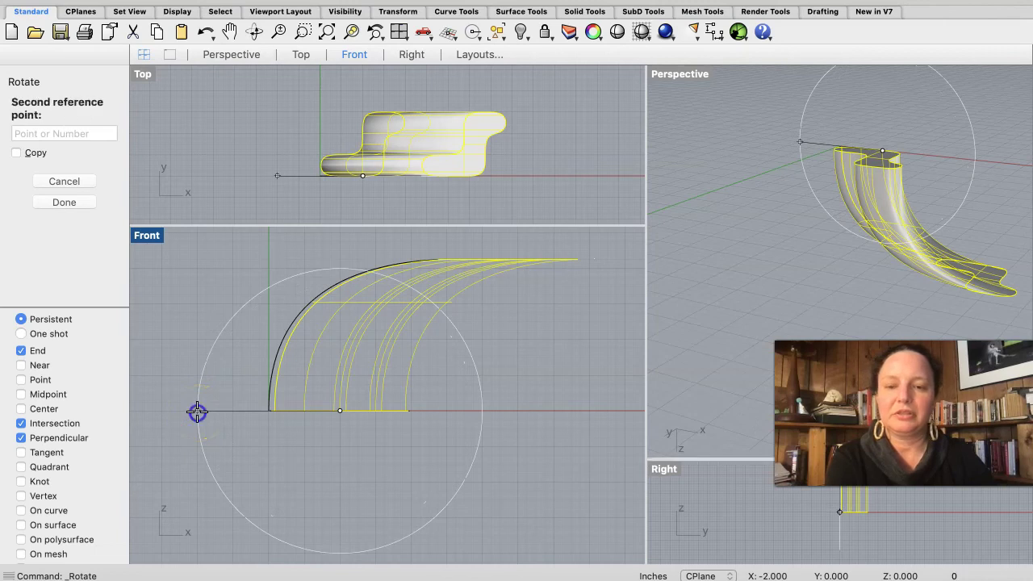
drag(197, 411, 412, 407)
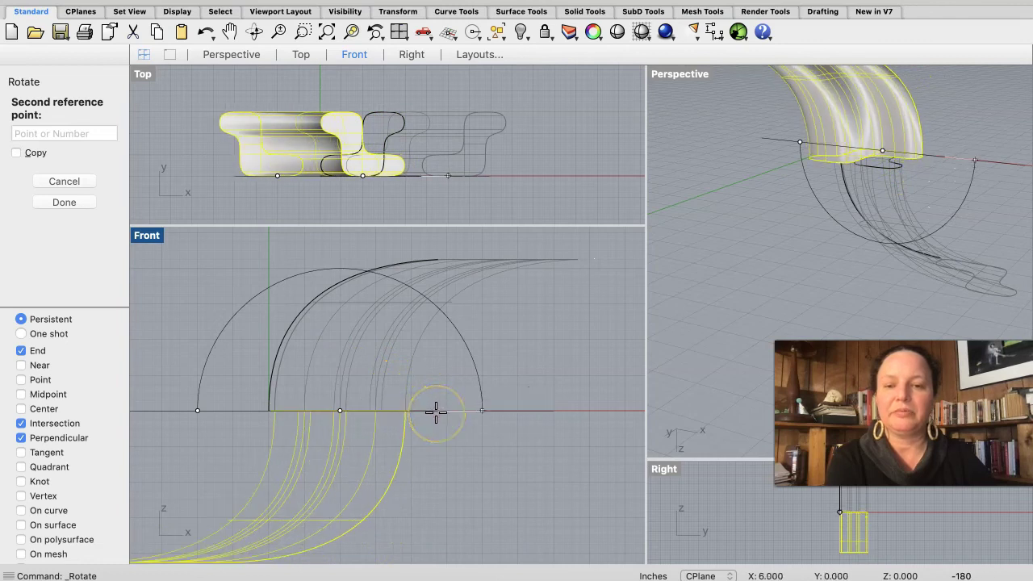
click(436, 411)
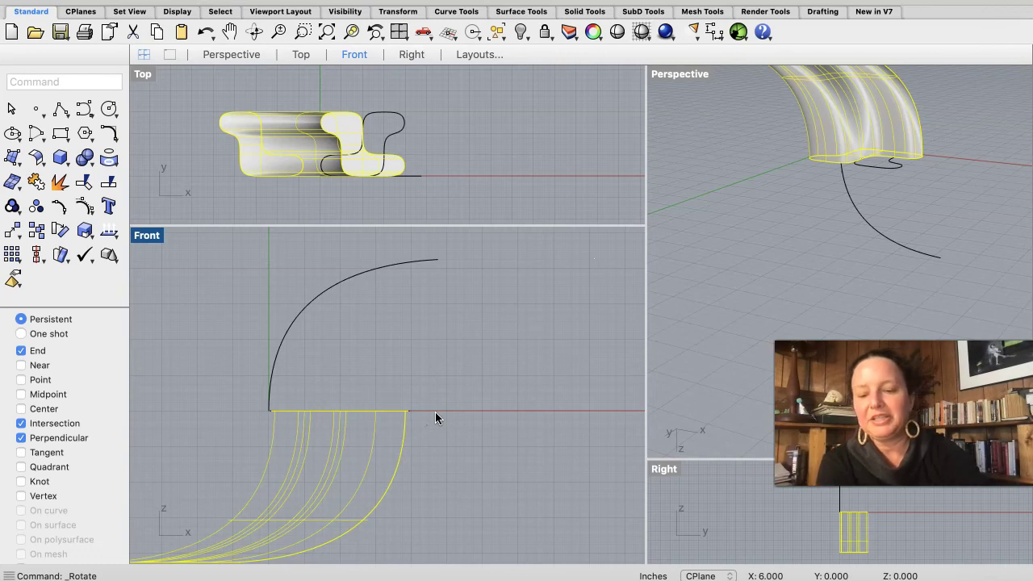
key(super+z)
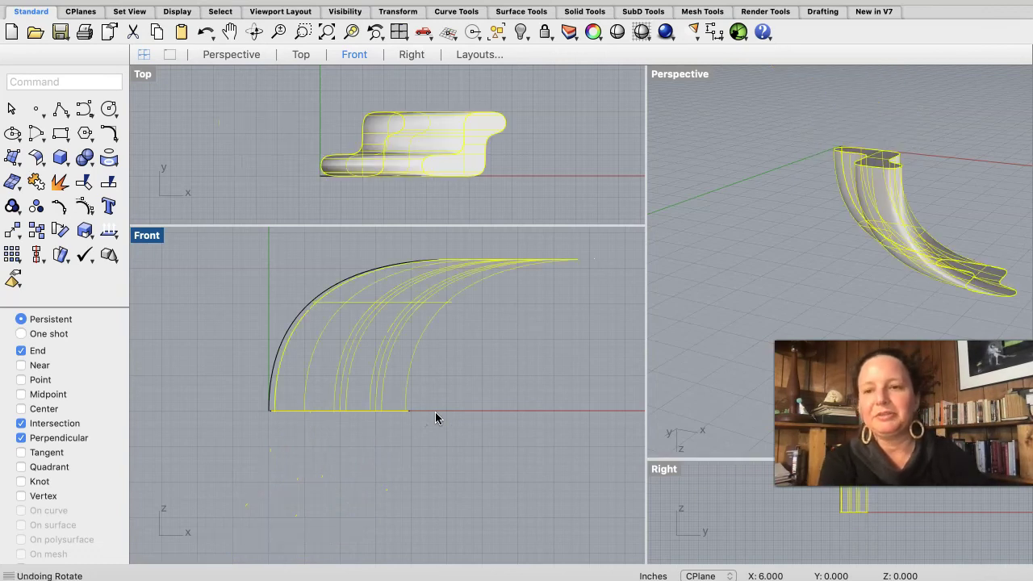
- Rotate a copy of the curved solid by -180 degrees in the Front view around the centre point (2,0), keeping the original
click(58, 231)
click(16, 140)
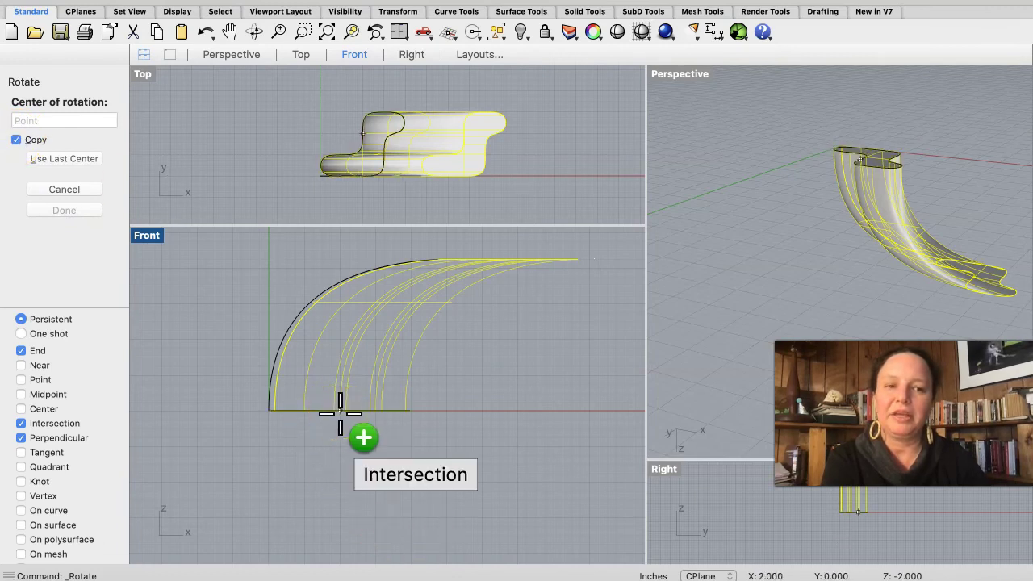
click(340, 411)
click(253, 409)
click(481, 409)
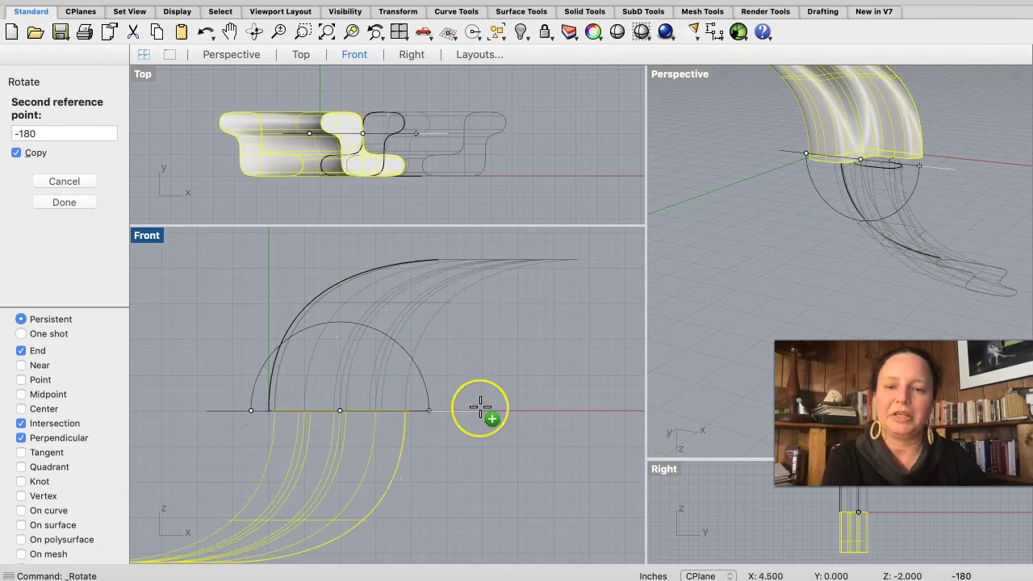
click(480, 408)
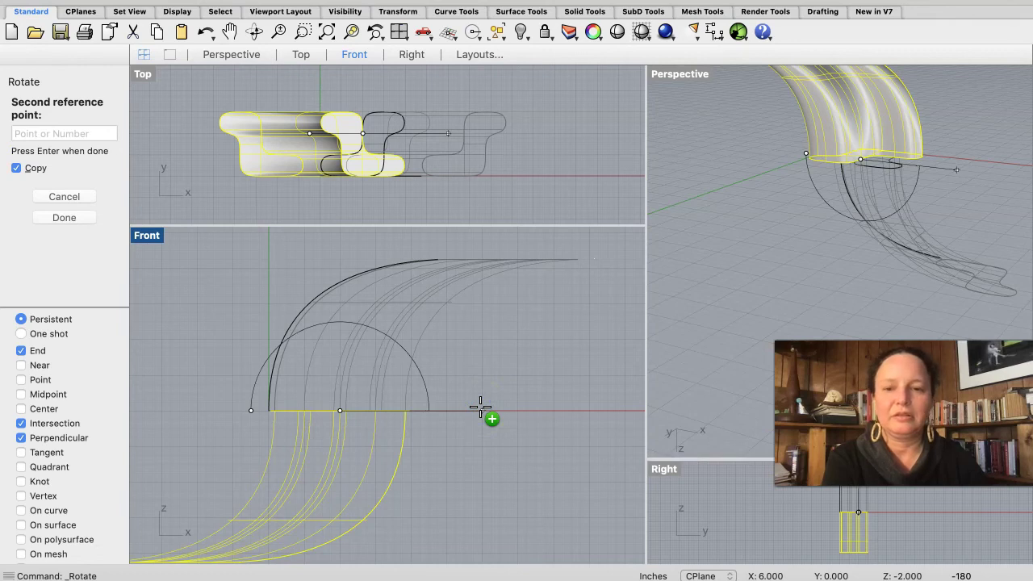
key(Return)
- Examine how the original solid and its rotated copy meet from several sides in the Perspective view
click(828, 227)
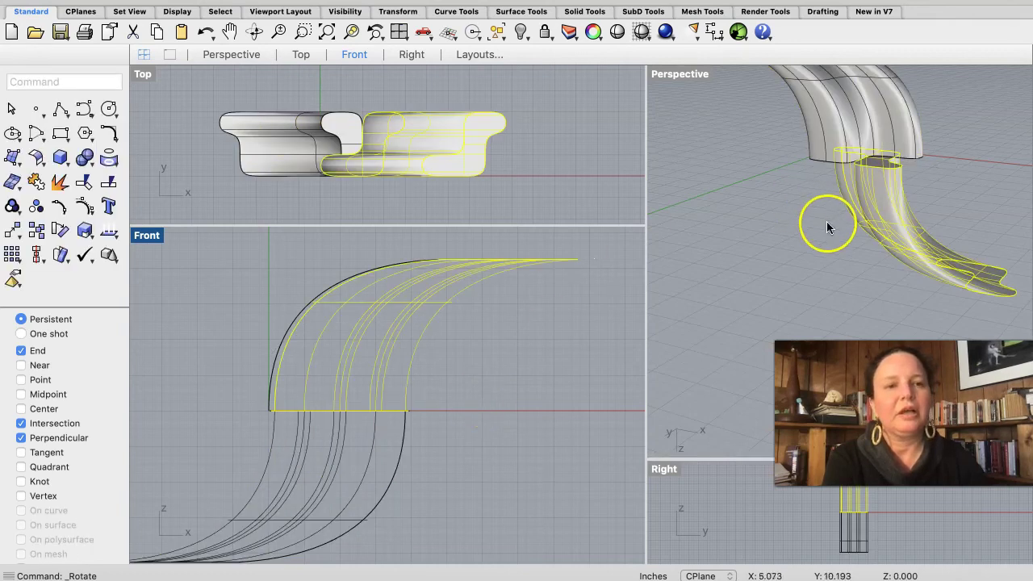
click(849, 201)
click(826, 218)
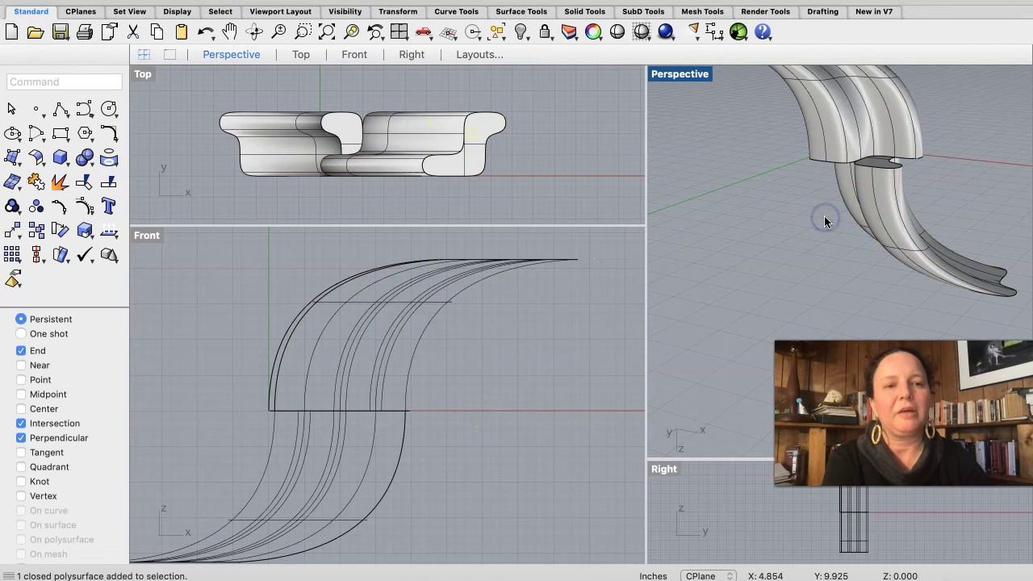
scroll(824, 215, up, 3)
scroll(824, 215, right, 5)
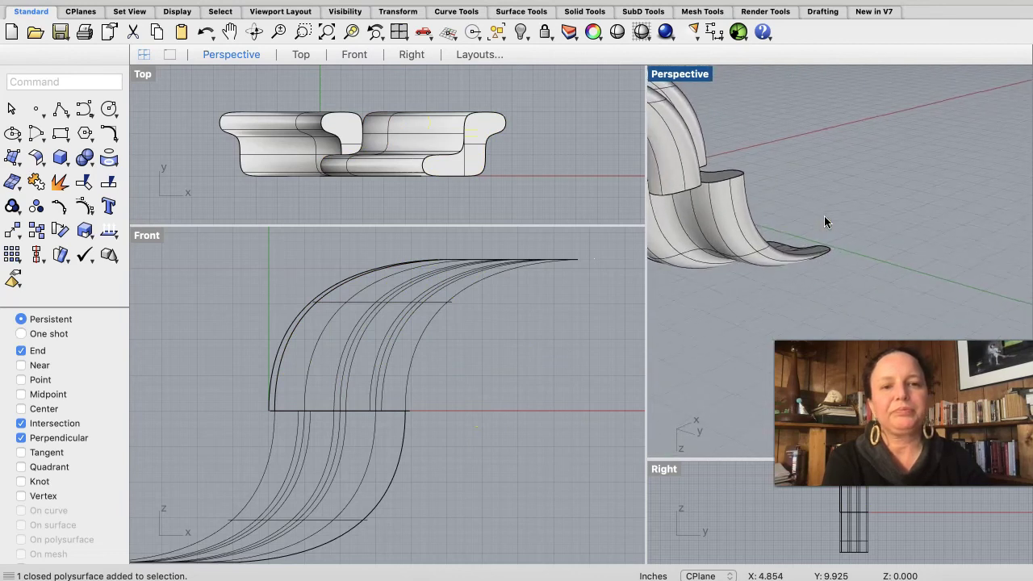
scroll(824, 215, right, 10)
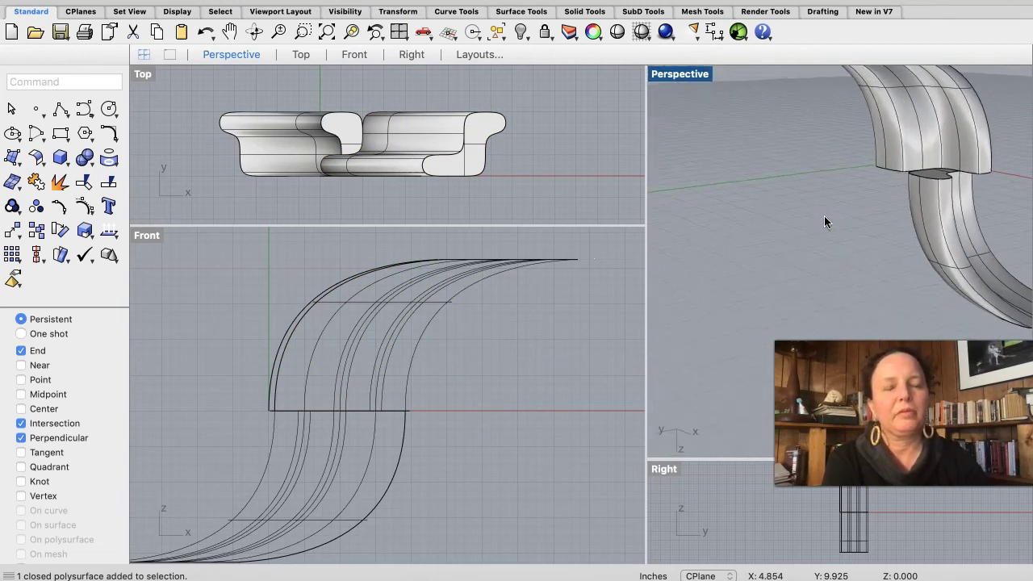
scroll(826, 221, right, 10)
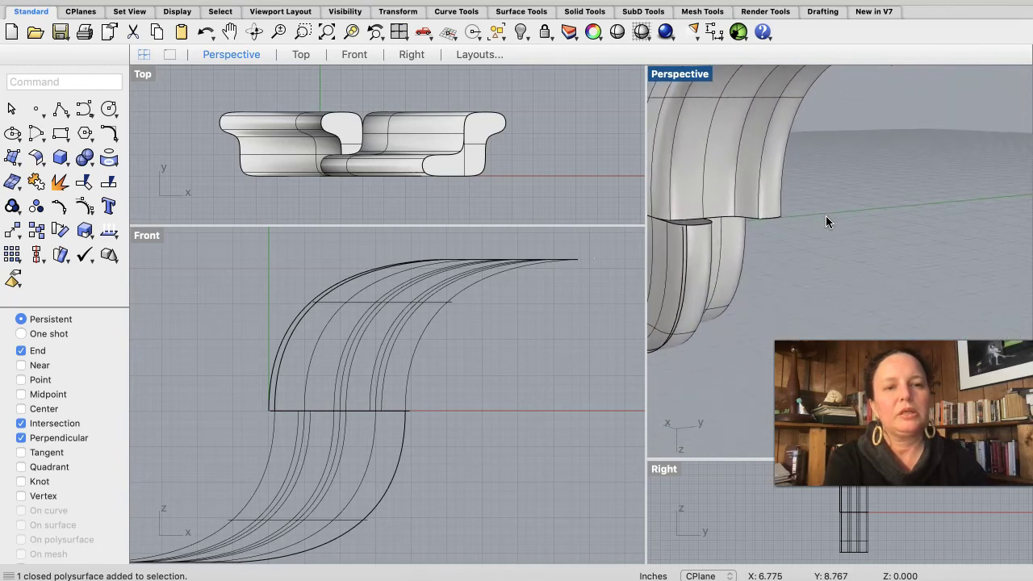
scroll(825, 216, right, 2)
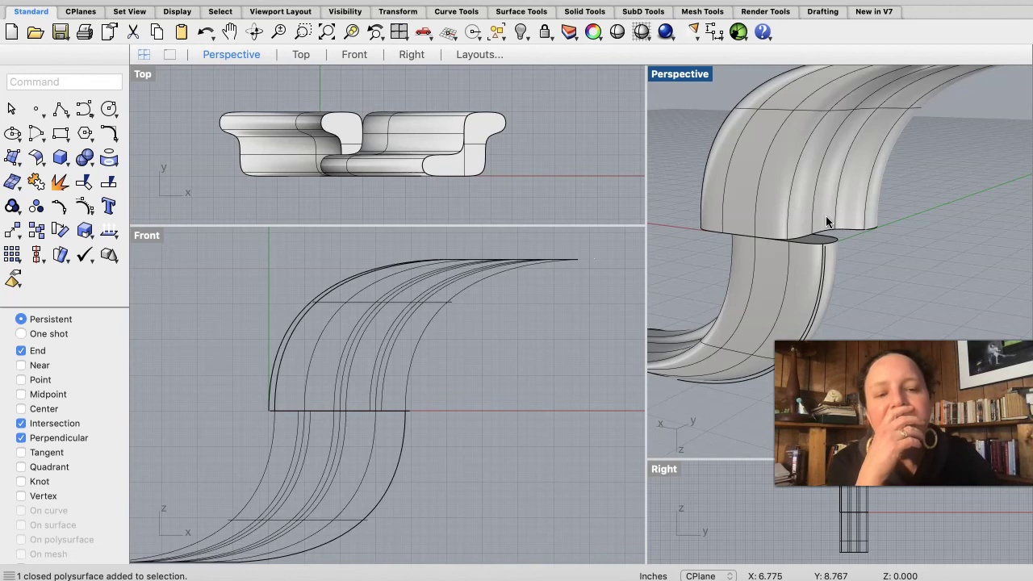
click(803, 272)
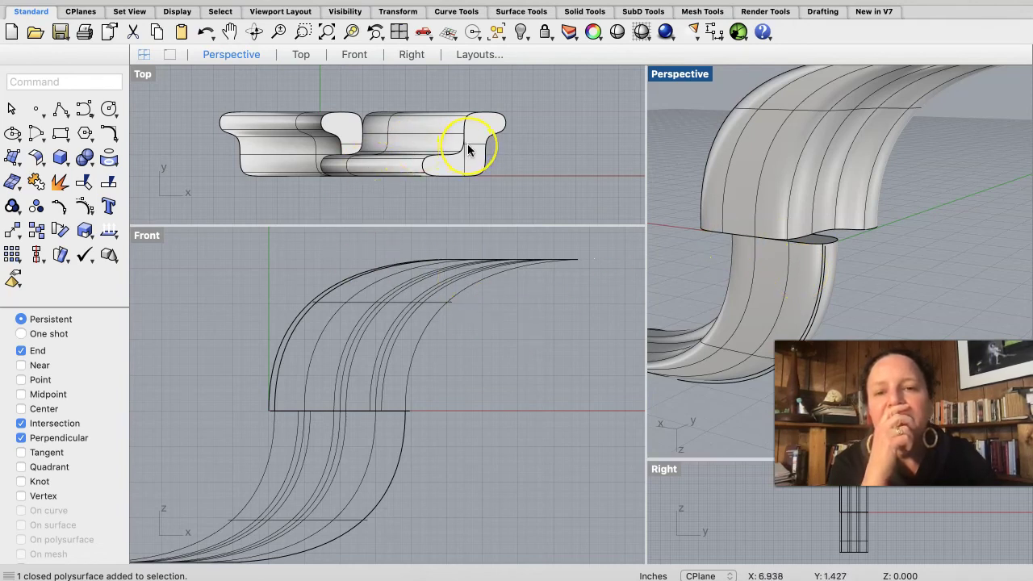
- Select both curved solids in the Front view and move them along positive x, clear of the arching path curve
drag(437, 377, 303, 480)
drag(335, 388, 599, 386)
- Draw a degree 3 control point curve in the Front view from the arch's upper end through (2,2.25) to (4,0)
click(317, 285)
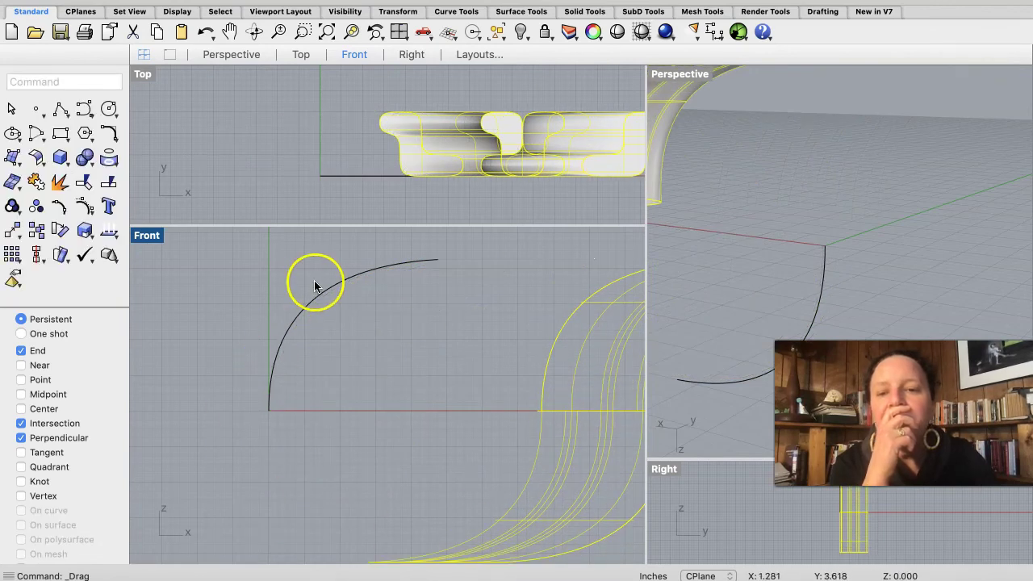
click(70, 190)
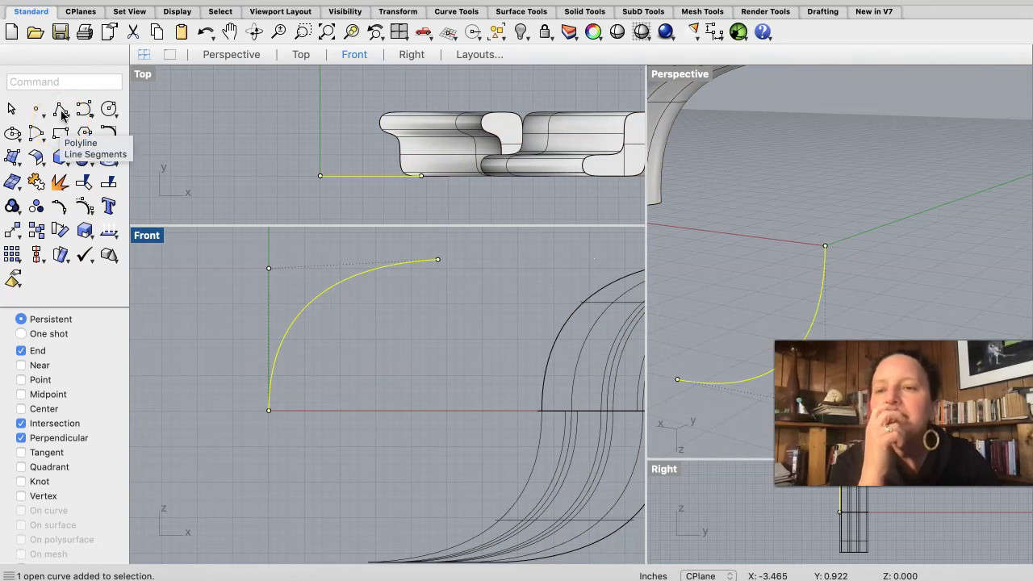
drag(85, 109, 327, 258)
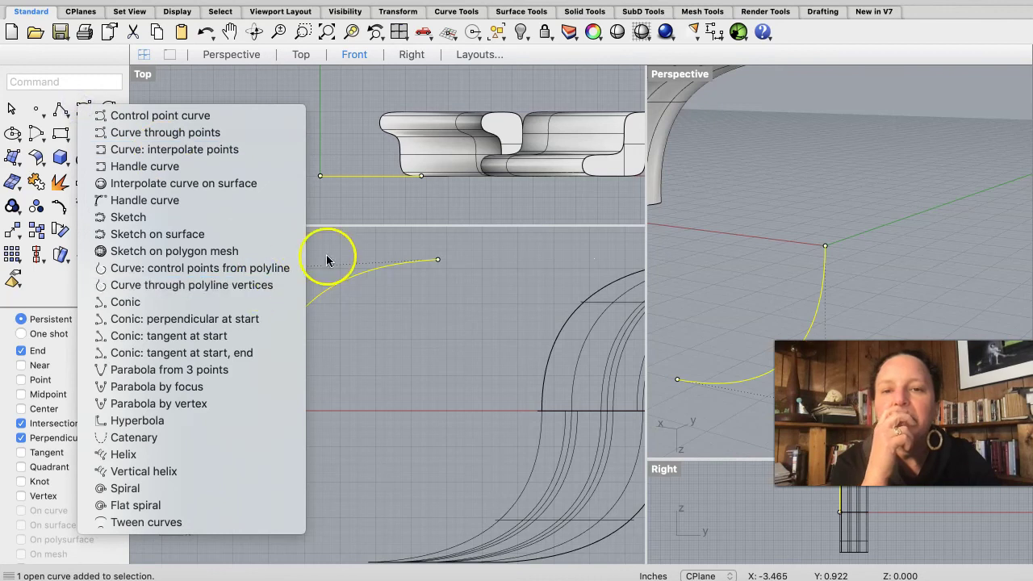
drag(444, 311, 201, 116)
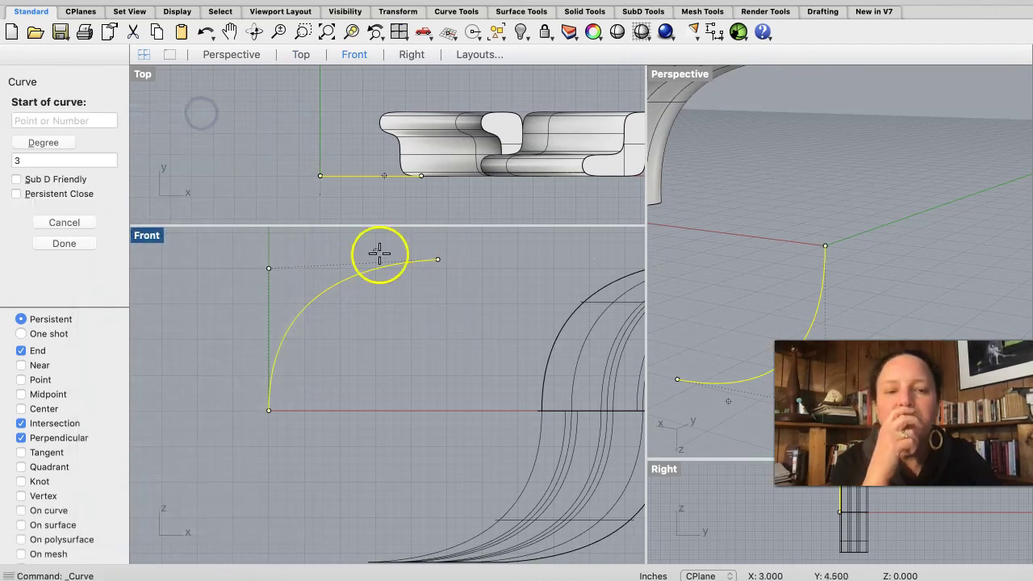
click(438, 261)
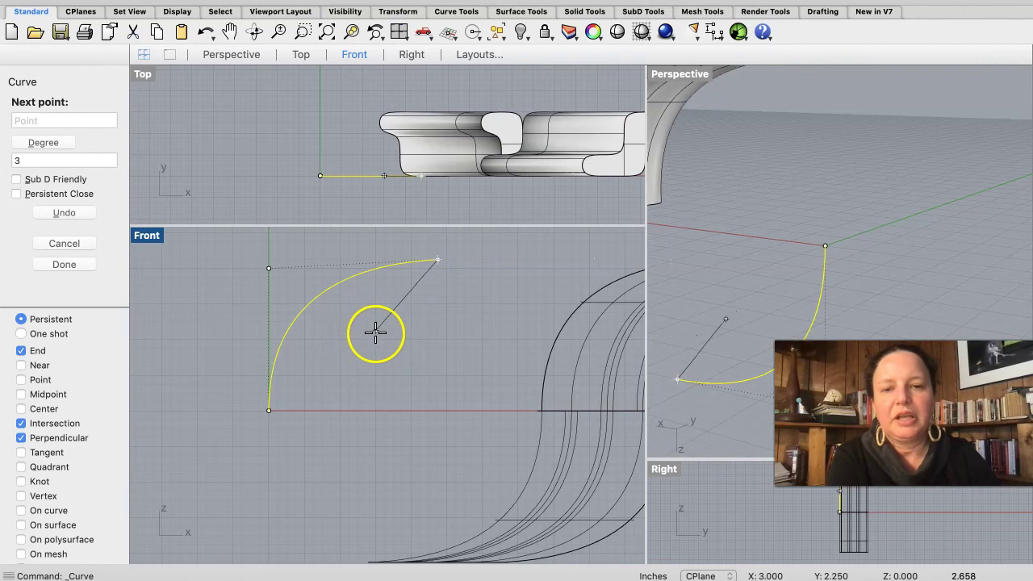
click(340, 330)
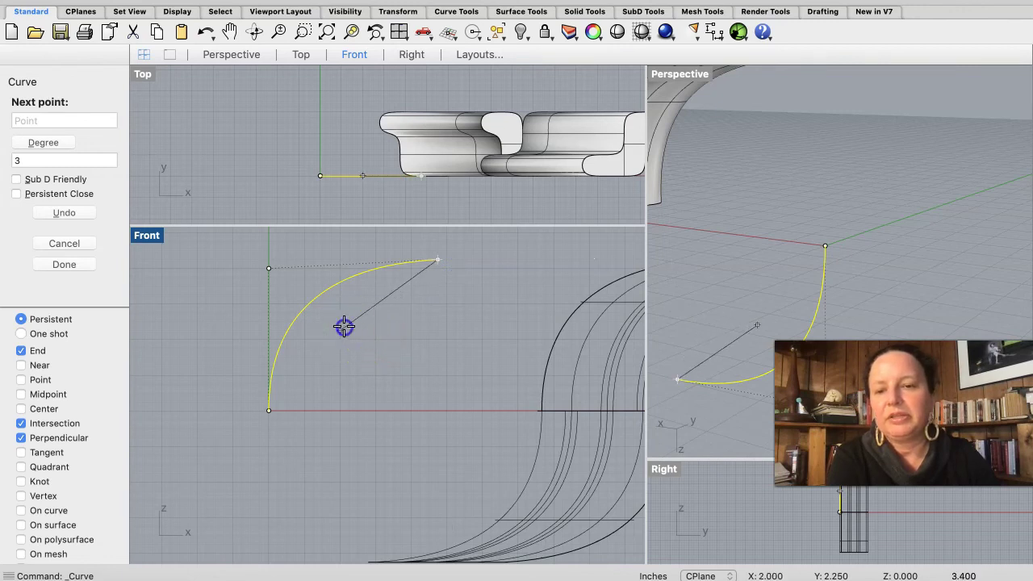
click(407, 410)
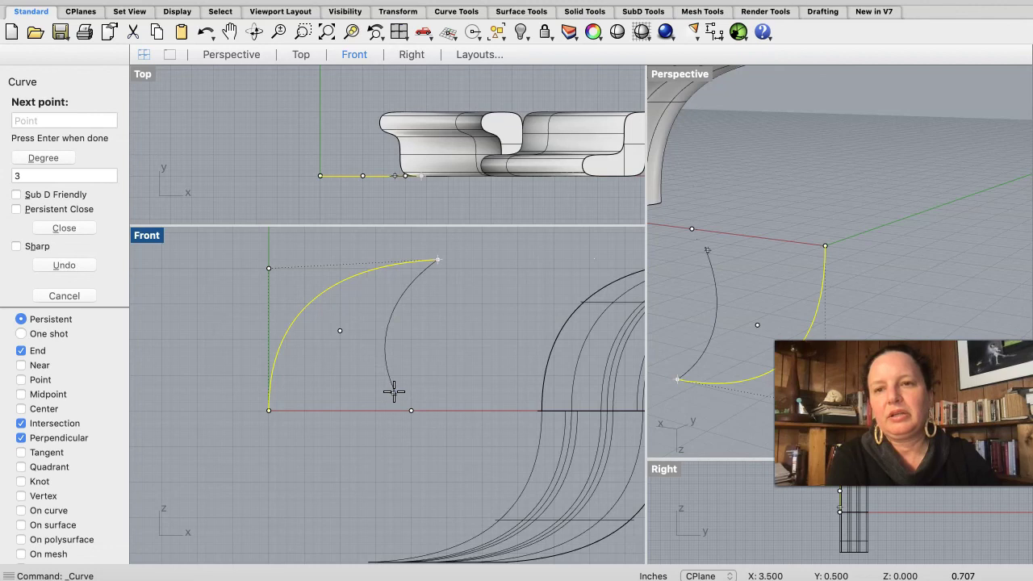
key(Return)
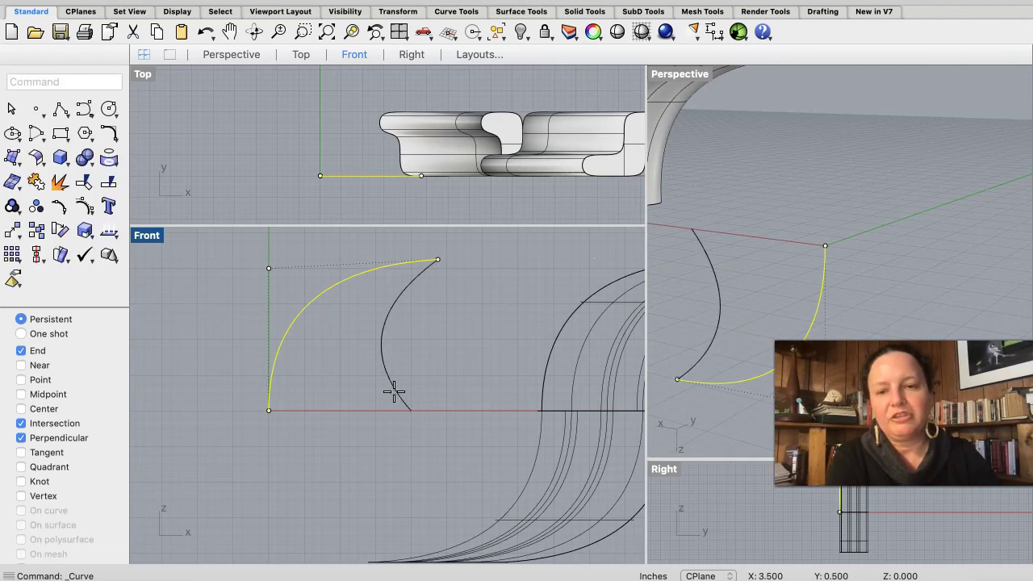
- Inspect the new inner curve and its control points by selecting them in the Front and Top views
click(384, 360)
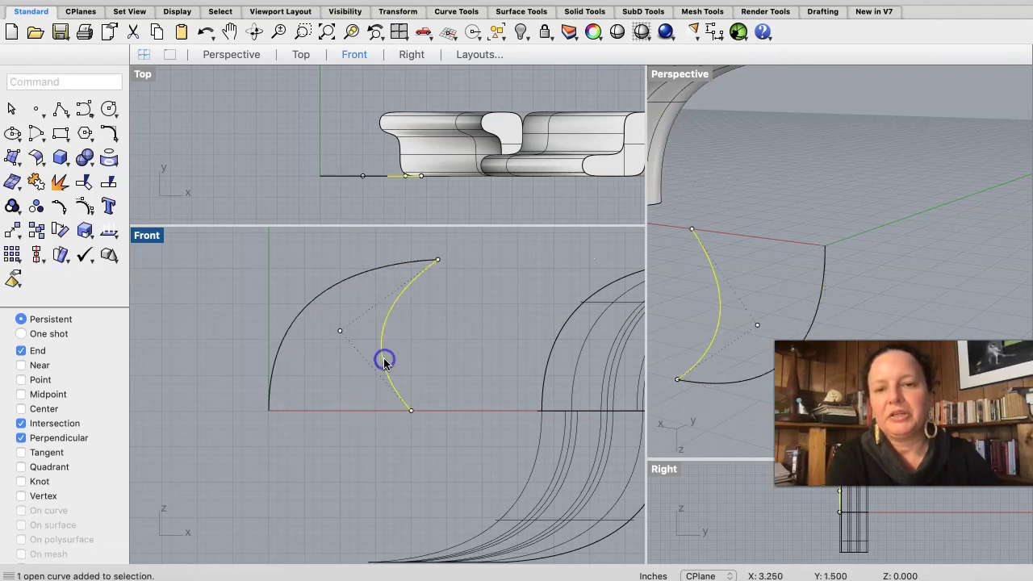
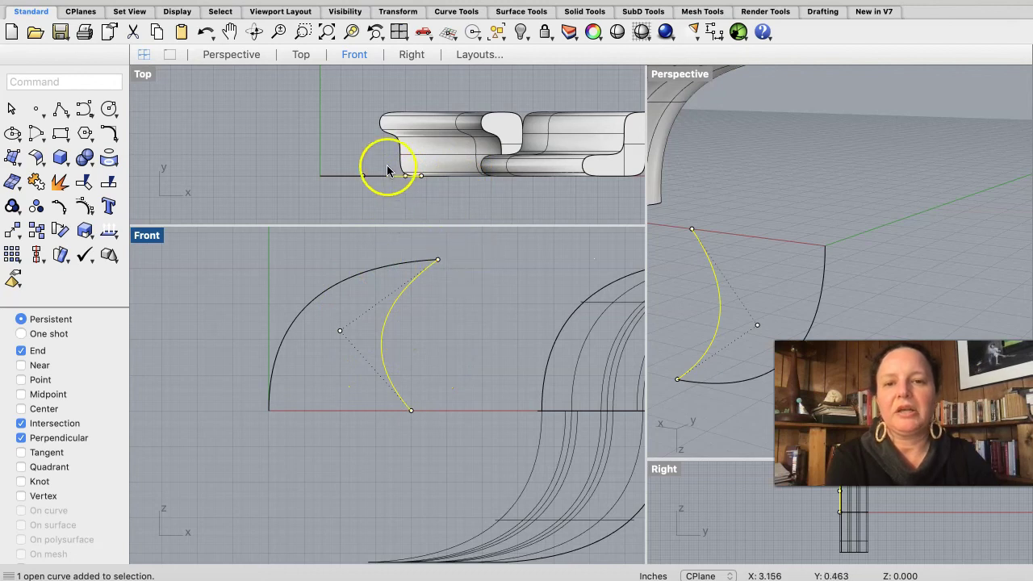
click(340, 331)
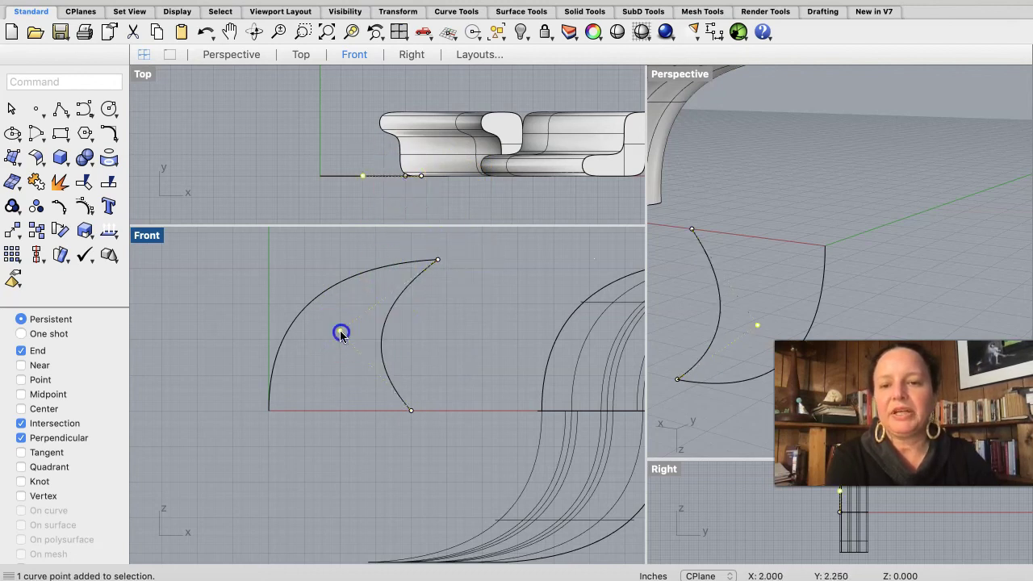
click(395, 166)
click(460, 214)
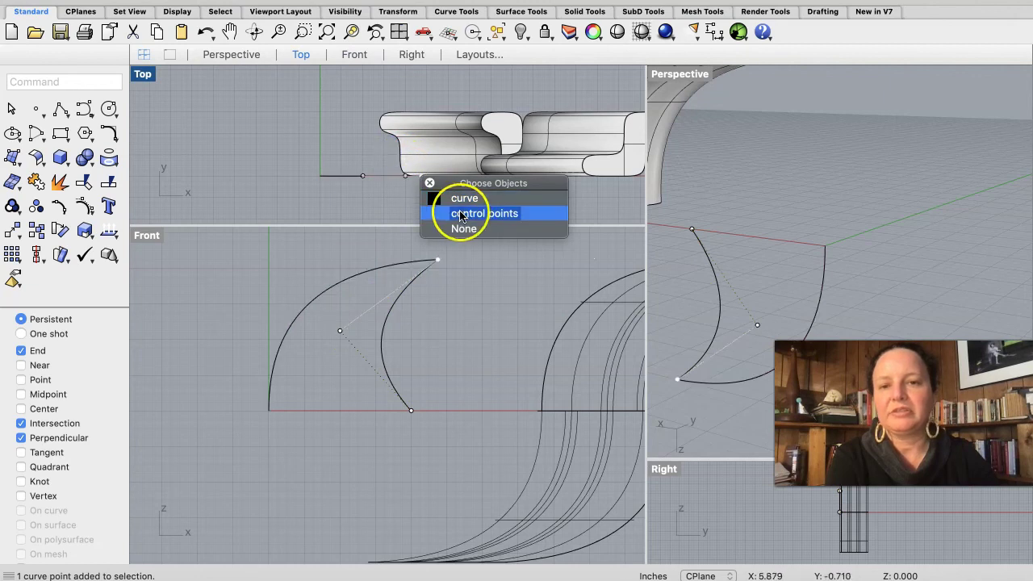
click(403, 185)
mouse_move(406, 178)
mouse_down()
mouse_move(404, 153)
mouse_move(406, 178)
mouse_up()
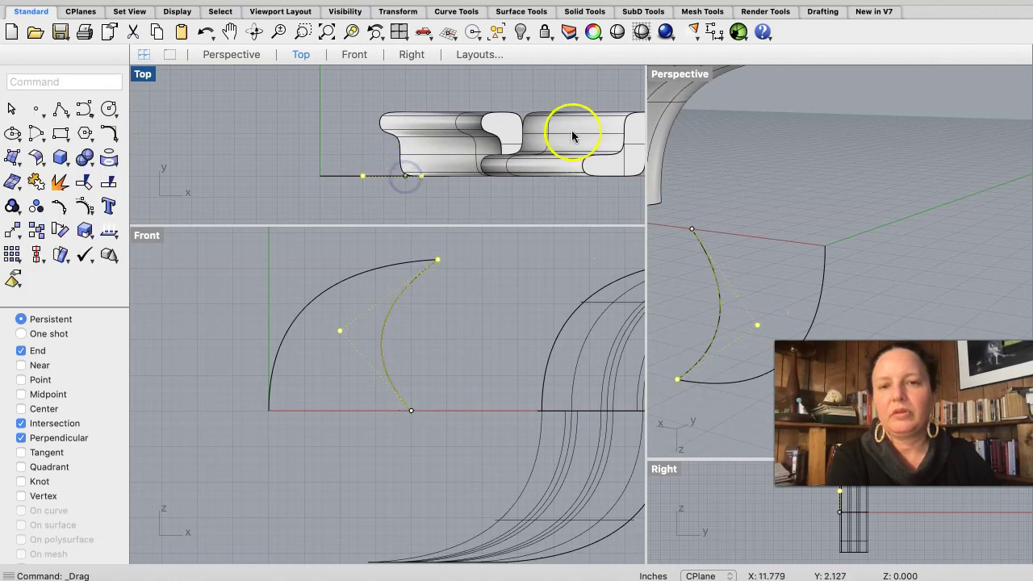
click(497, 395)
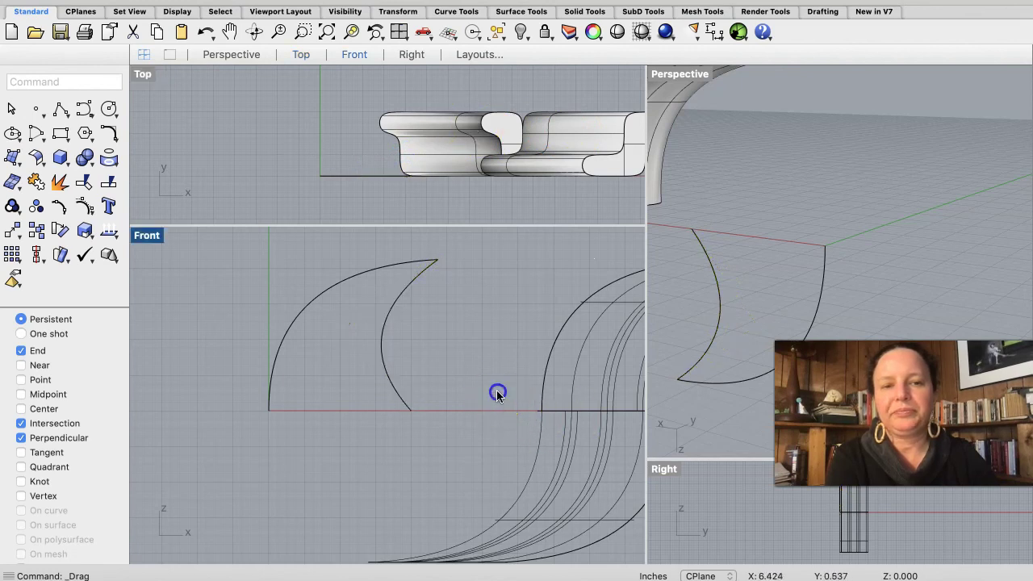
- Try to move the lower rotated solid diagonally up toward the curves in the Front view
click(597, 488)
drag(598, 487, 554, 445)
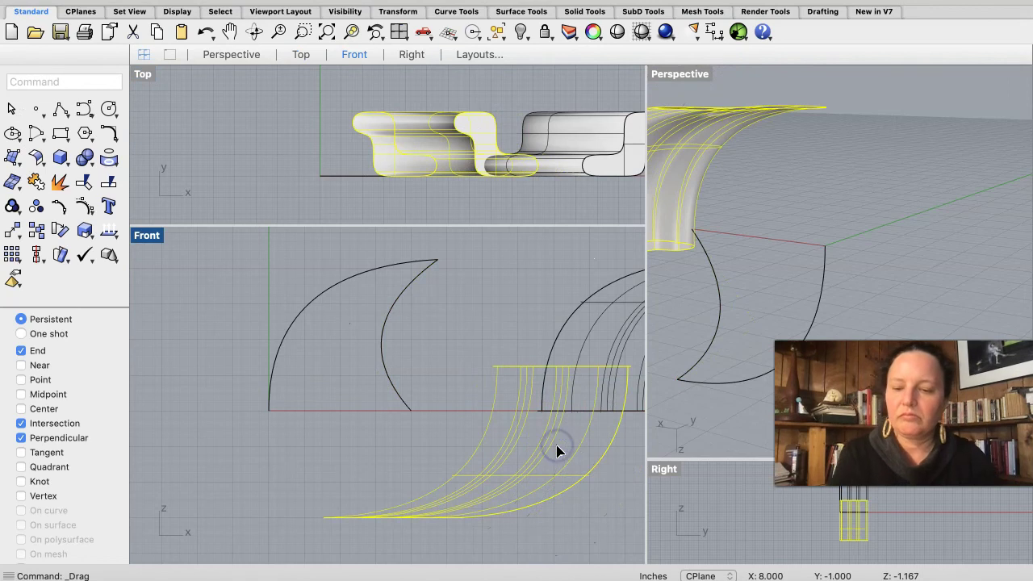
key(super+z)
drag(513, 377, 582, 458)
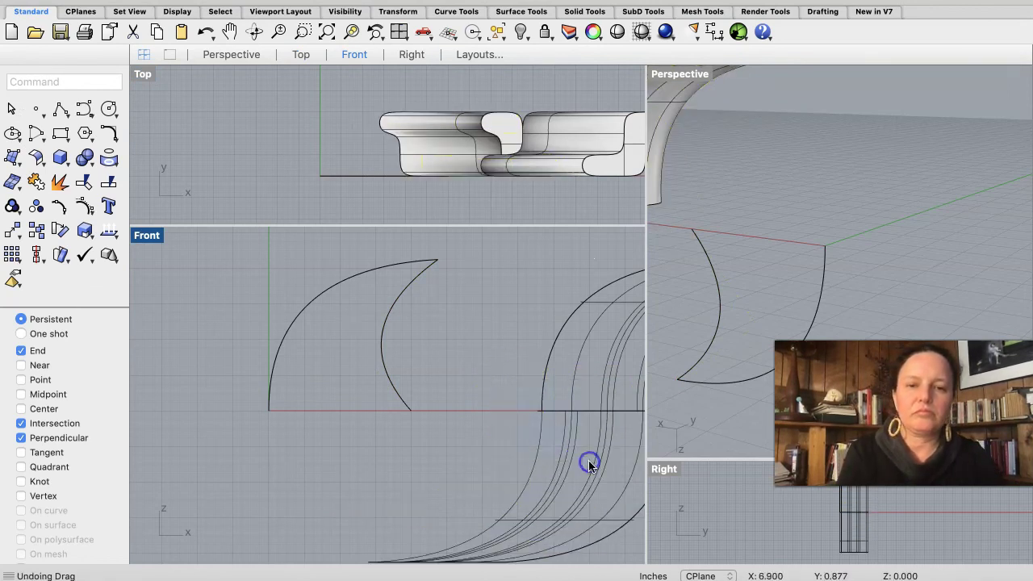
- Select both curved solids and move them along positive x in the Top view, clear of the closed profile curve
drag(526, 374, 586, 488)
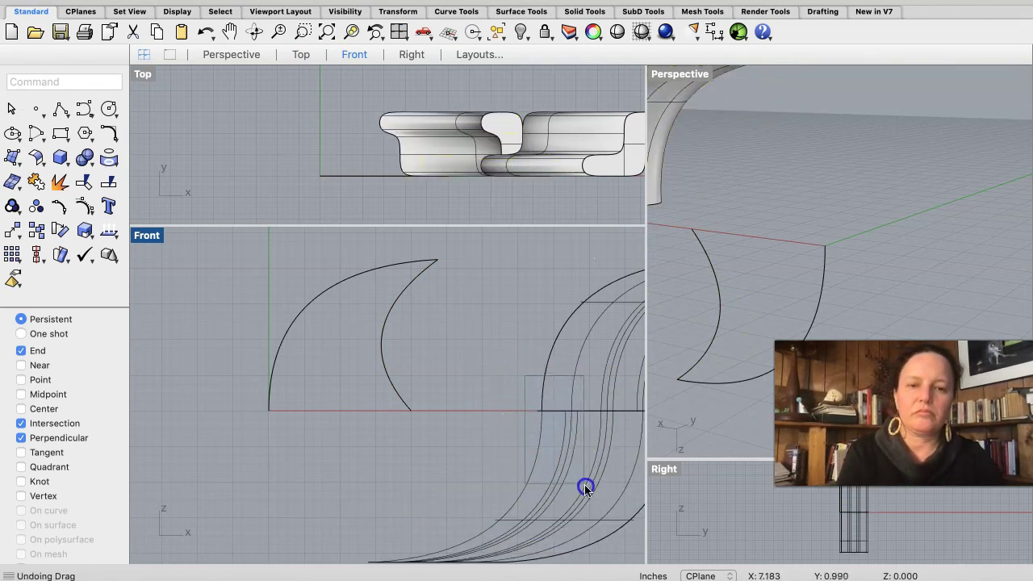
click(580, 433)
click(603, 377)
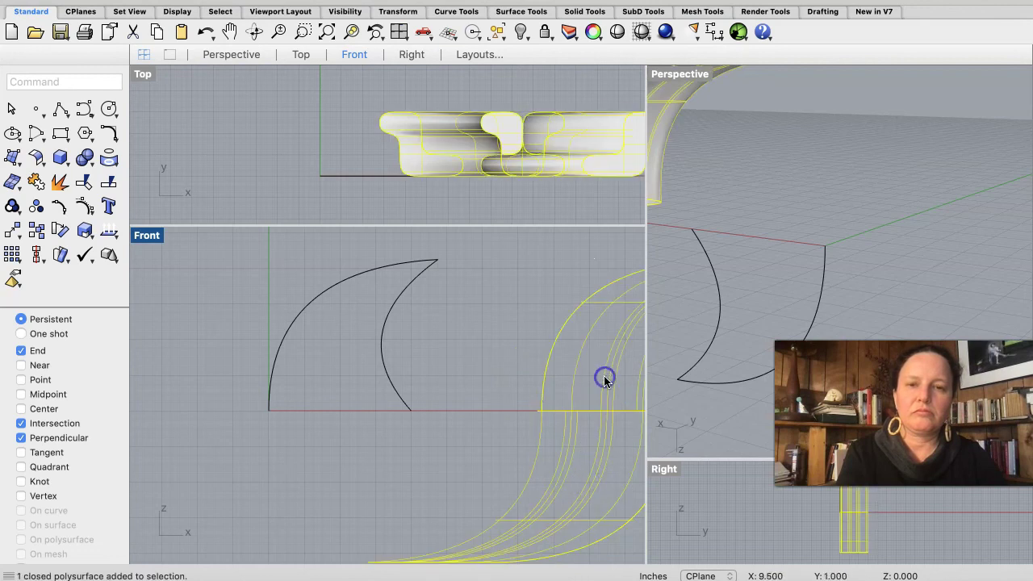
drag(450, 112, 622, 114)
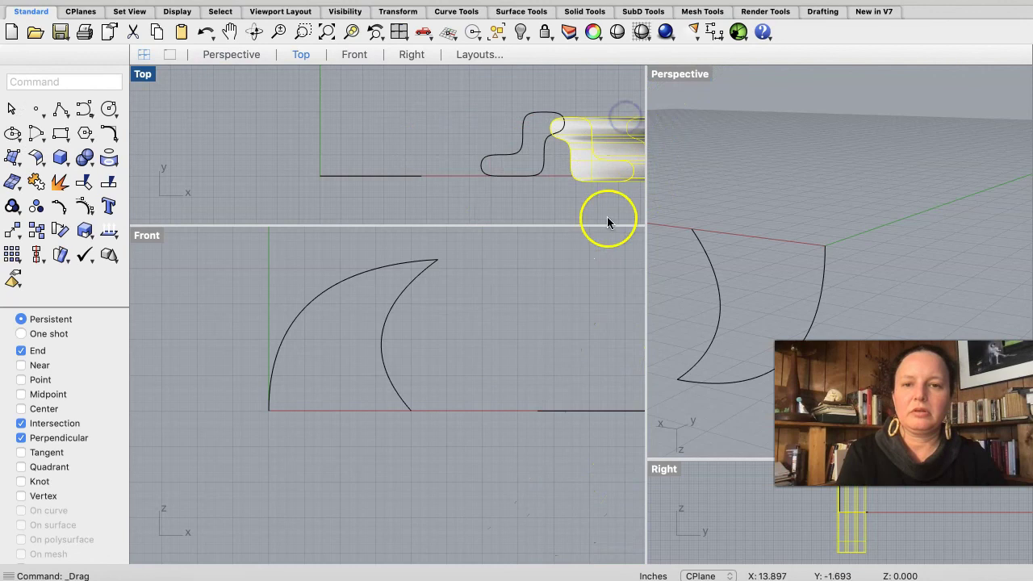
click(425, 191)
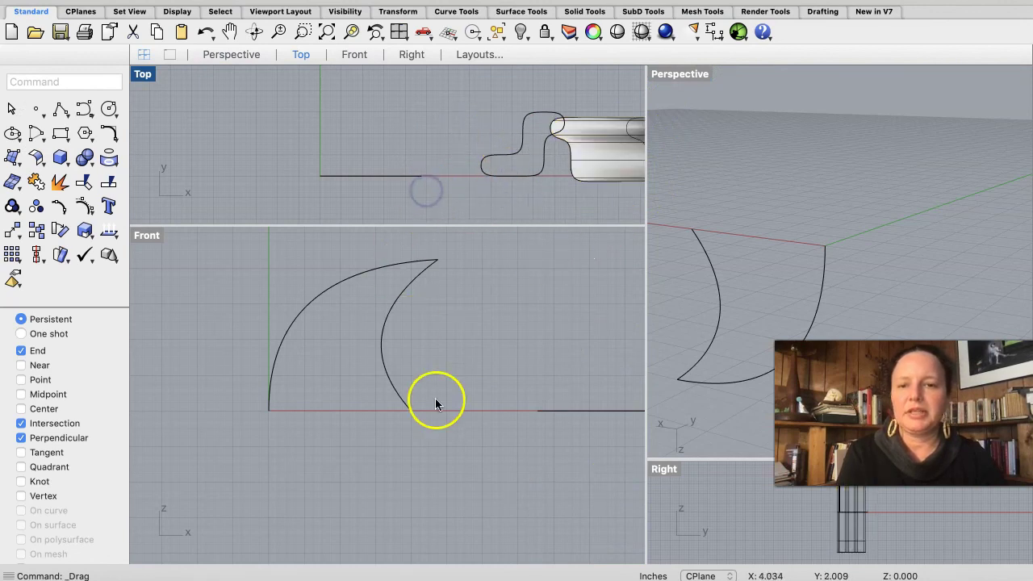
- Move the inner curve's middle control point toward positive y and then positive x in the Top view, bending the curve out of plane
click(380, 335)
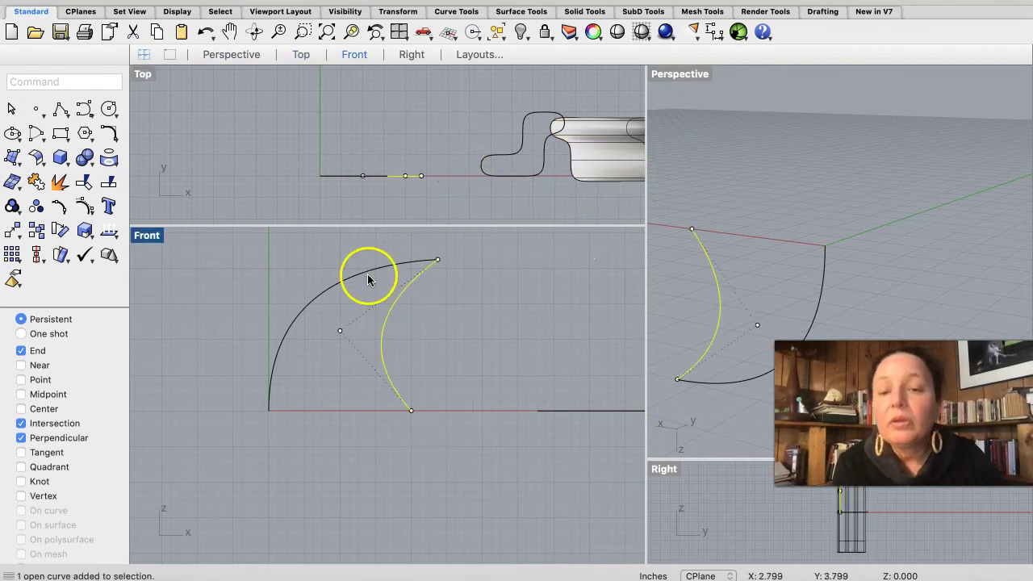
double_click(339, 331)
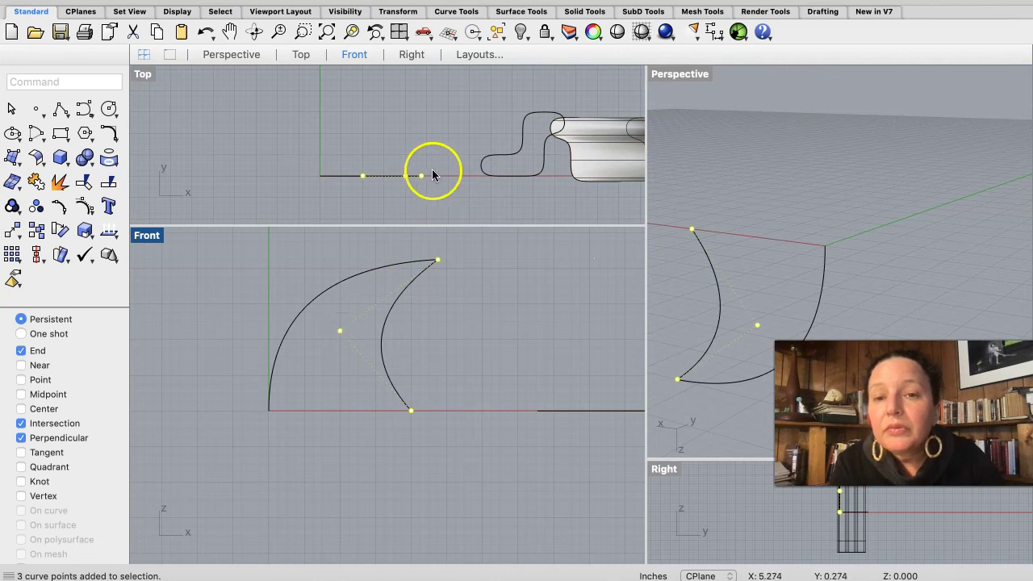
scroll(403, 177, up, 8)
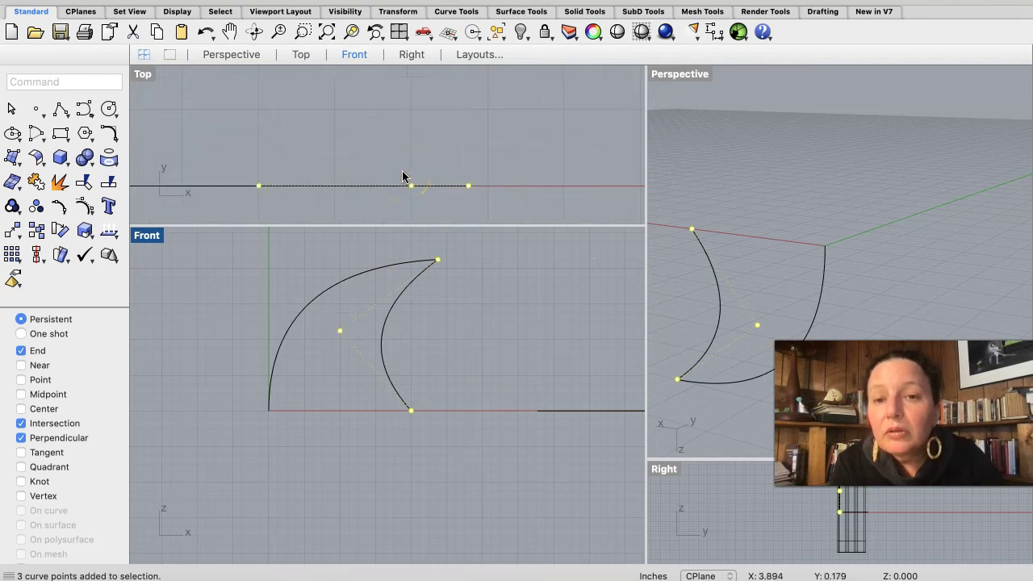
mouse_move(410, 189)
mouse_down()
mouse_move(407, 142)
mouse_move(406, 181)
mouse_up()
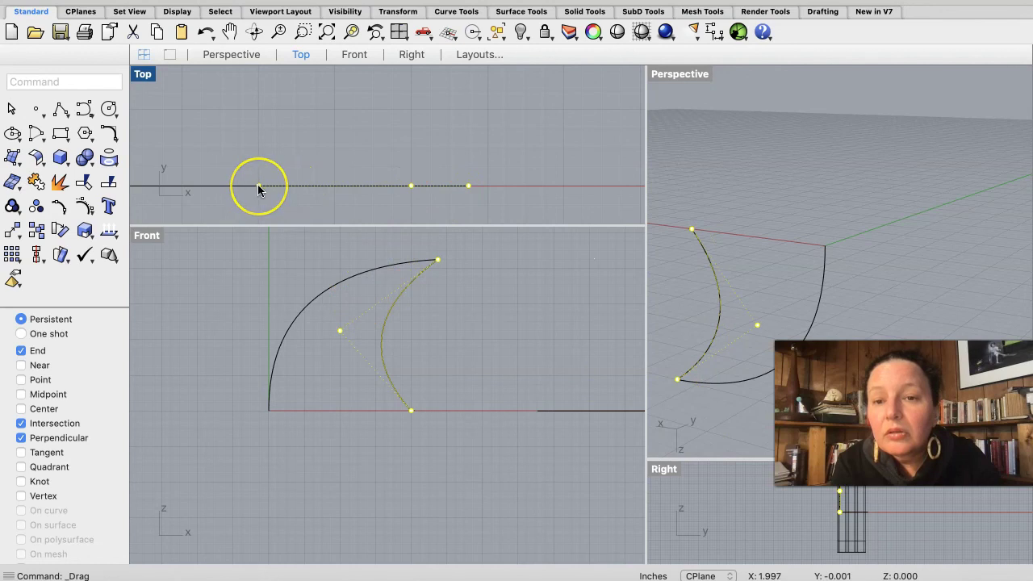
mouse_move(259, 187)
mouse_down()
mouse_move(258, 171)
mouse_move(258, 186)
mouse_up()
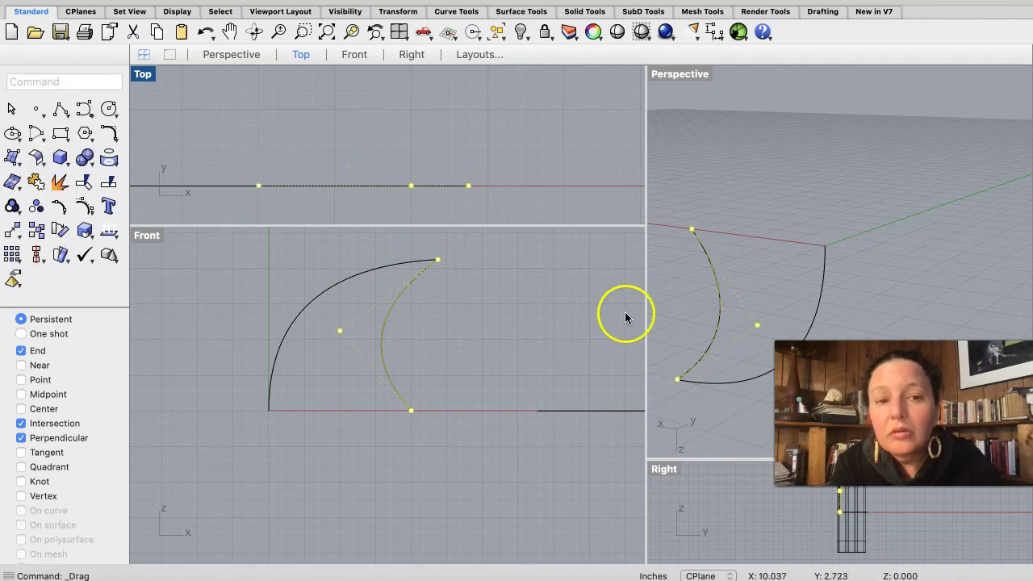
click(756, 327)
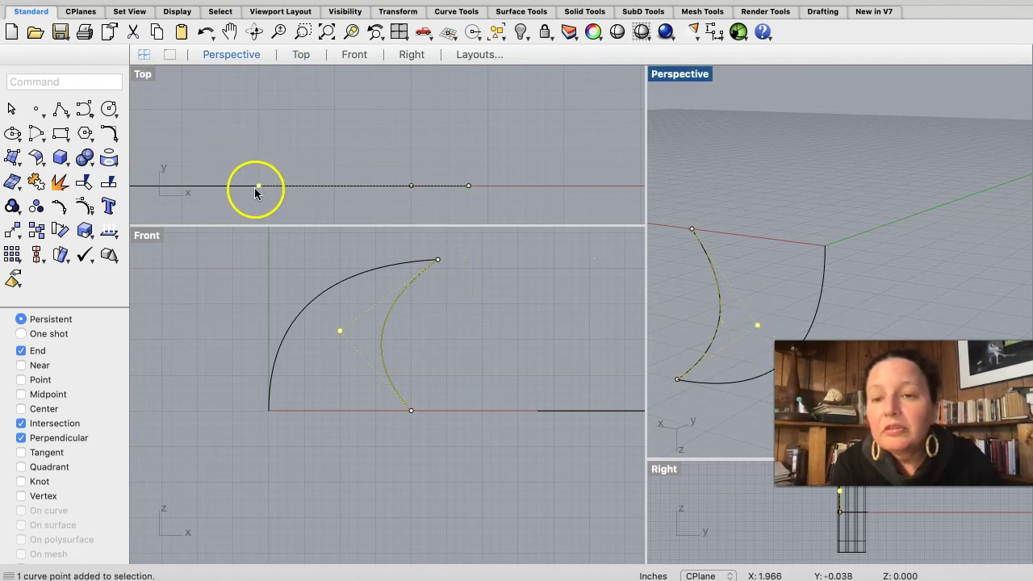
drag(258, 187, 261, 57)
right_drag(270, 131, 264, 158)
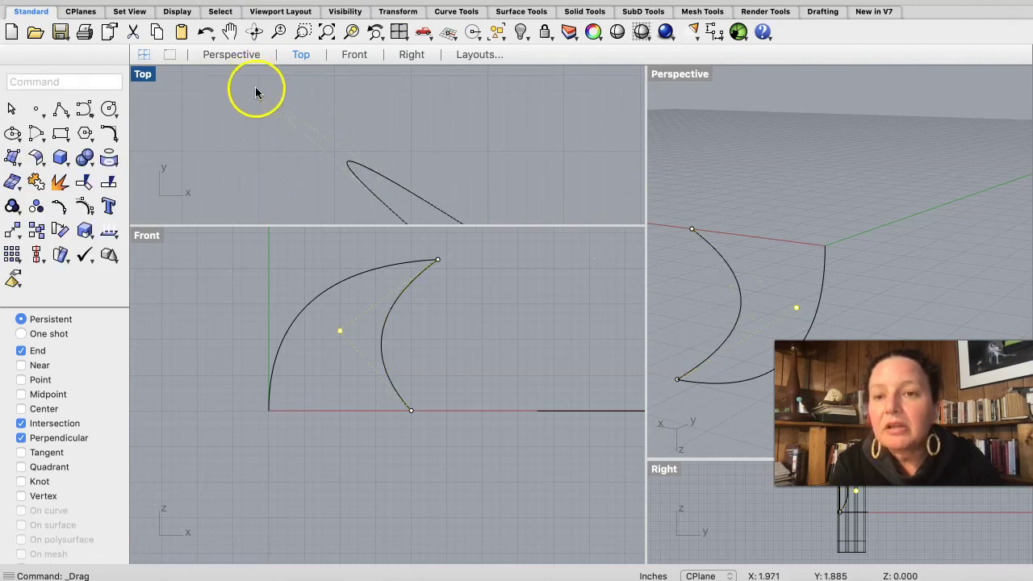
drag(257, 94, 357, 72)
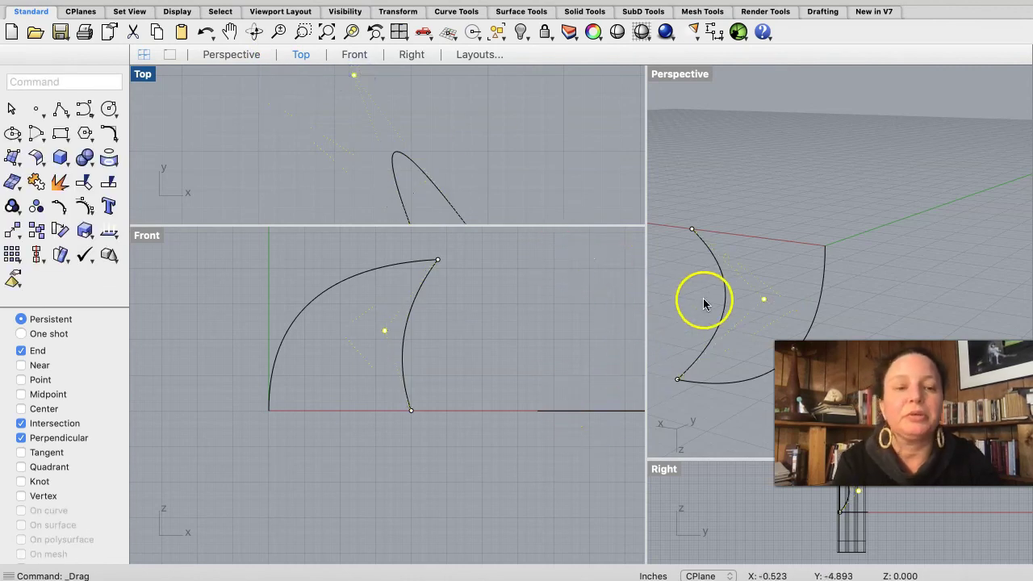
click(478, 296)
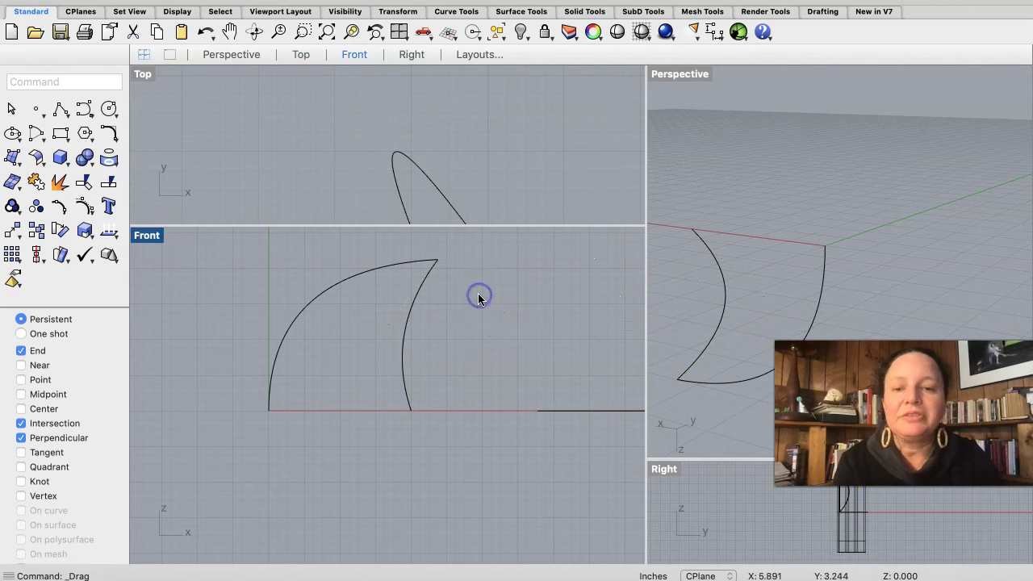
- Widen the Perspective viewport and create an Edge Curves surface between the outer arch and the inner curve
drag(648, 275, 490, 254)
right_drag(653, 296, 653, 294)
right_drag(655, 214, 656, 215)
click(724, 269)
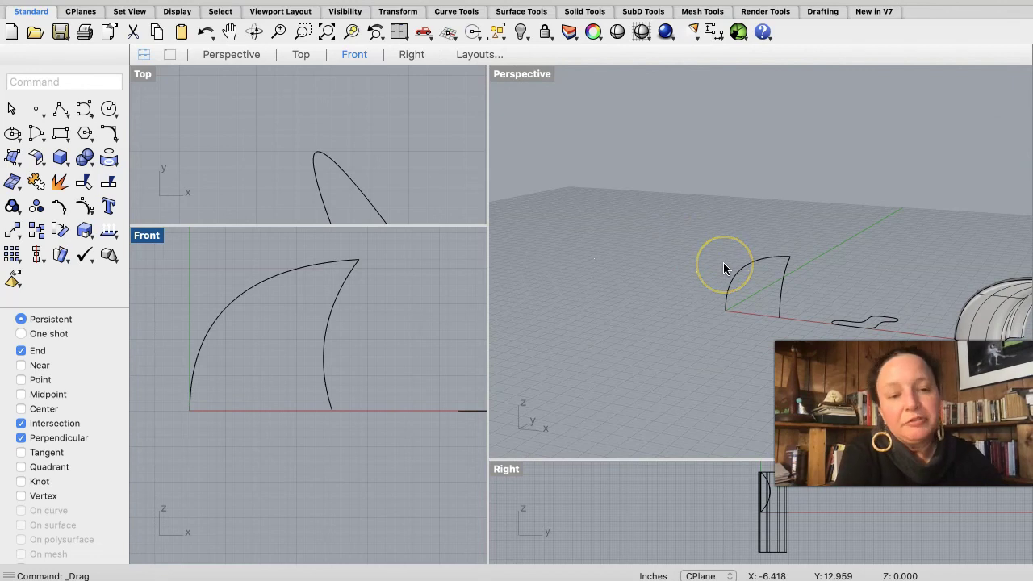
drag(799, 292, 667, 315)
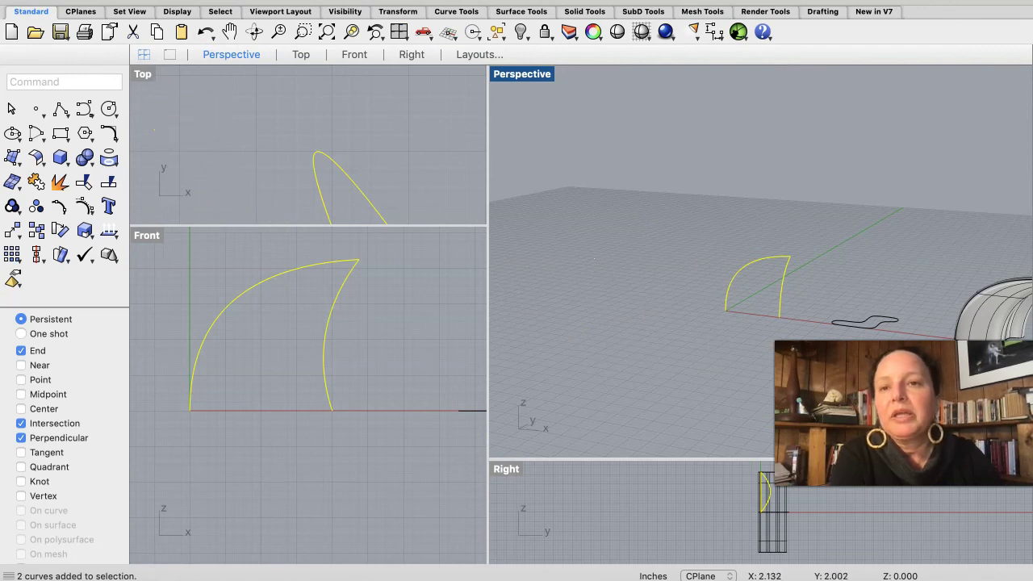
click(266, 0)
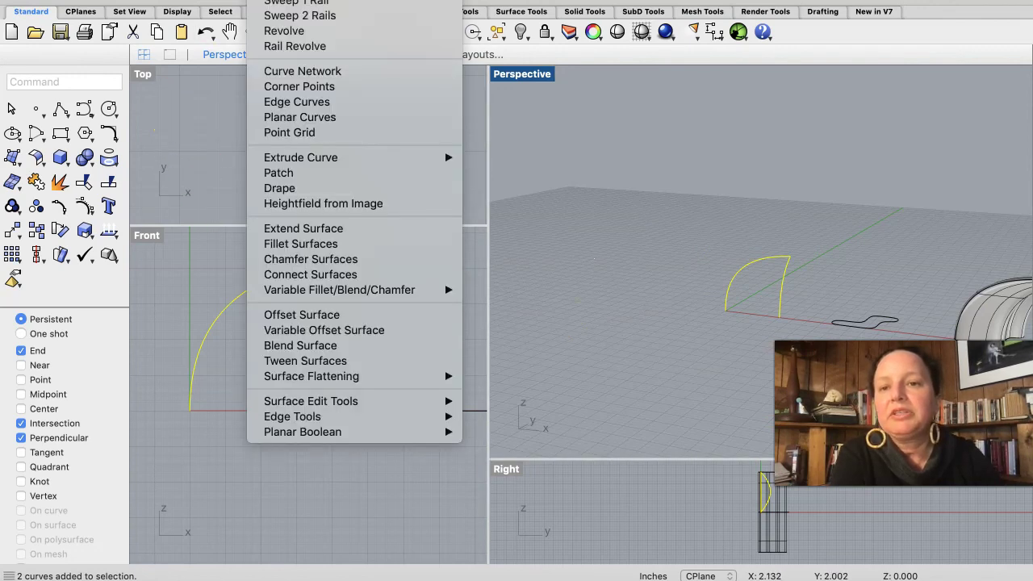
click(299, 102)
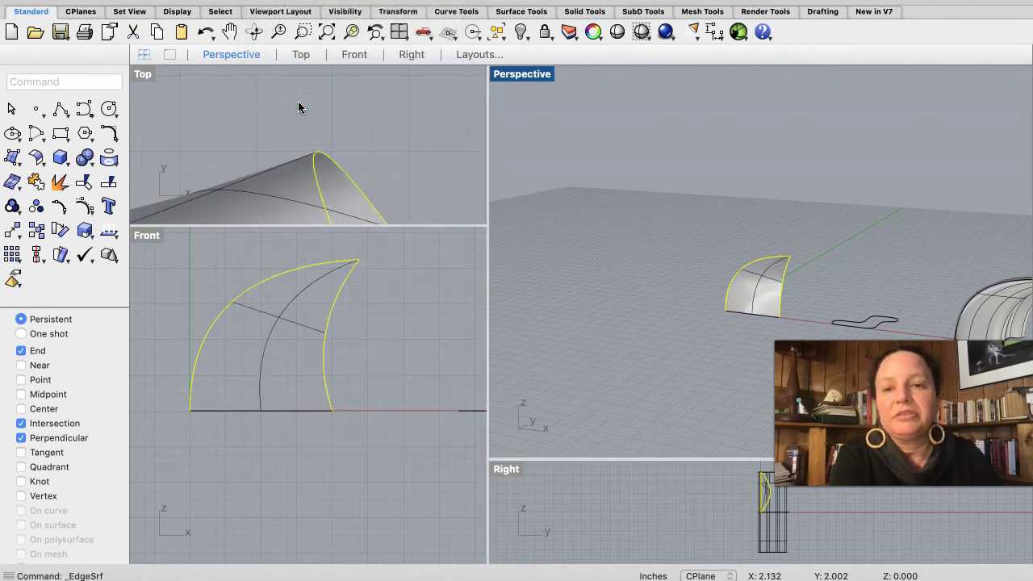
- Examine the new edge surface's curvature in the Perspective view from the front, back, above and below
scroll(715, 277, right, 10)
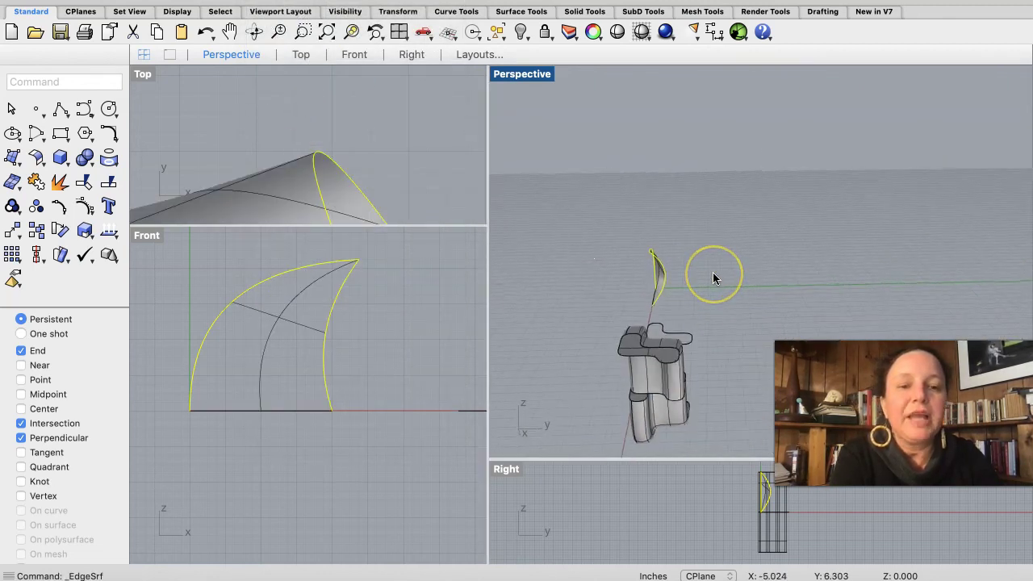
scroll(713, 278, right, 15)
click(731, 224)
click(718, 258)
scroll(731, 238, down, 15)
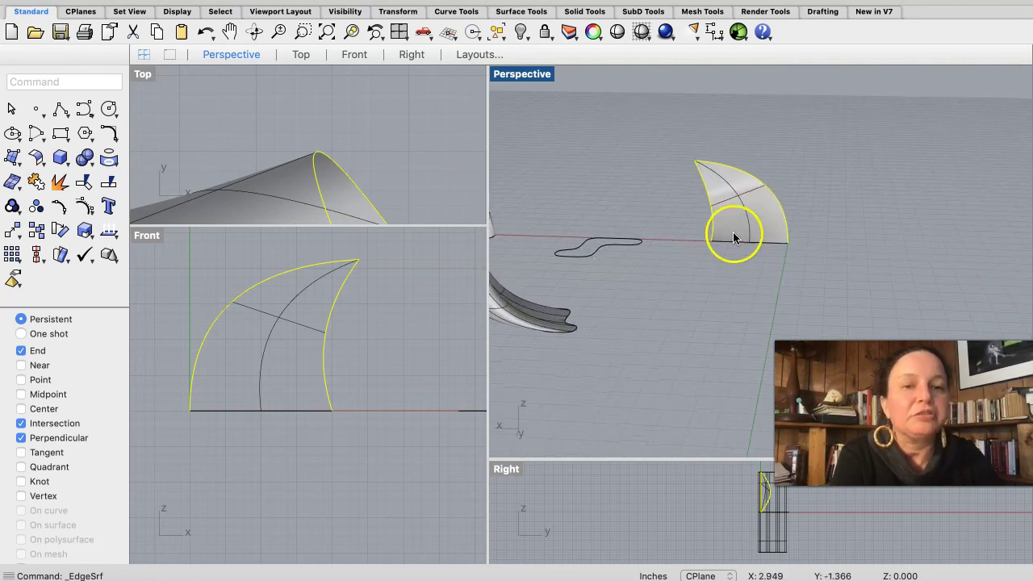
scroll(735, 237, up, 15)
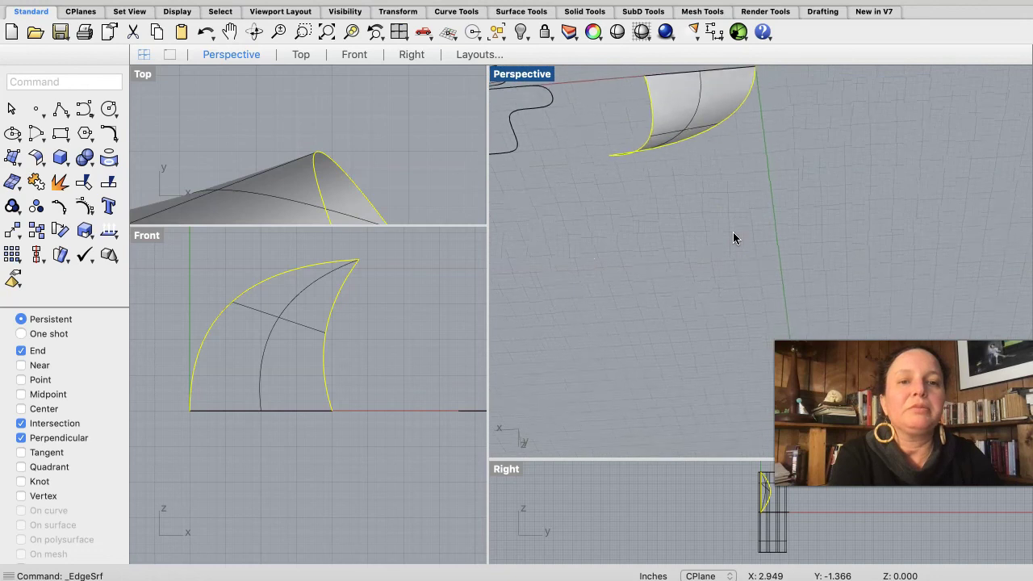
scroll(732, 231, down, 8)
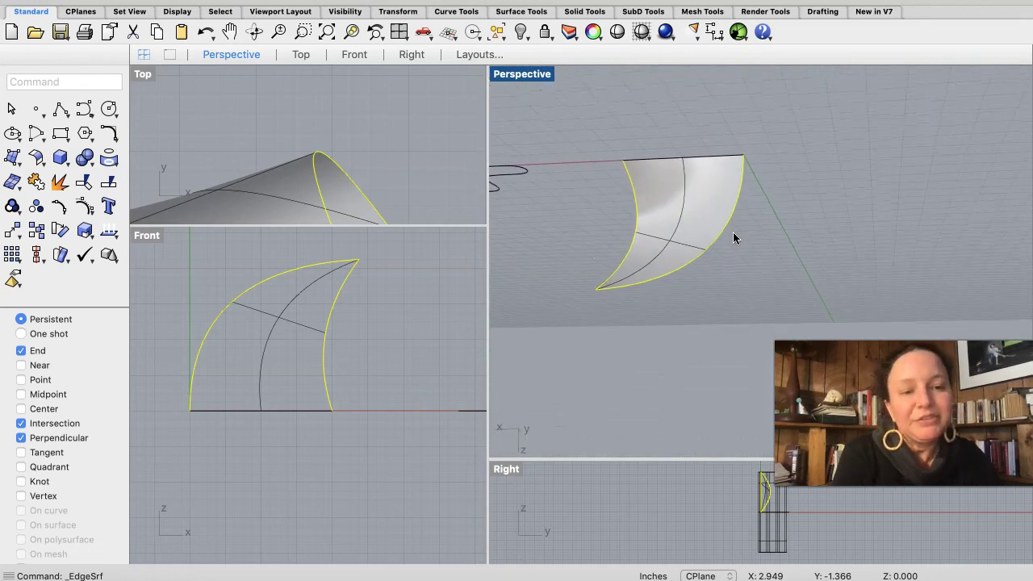
scroll(733, 231, down, 10)
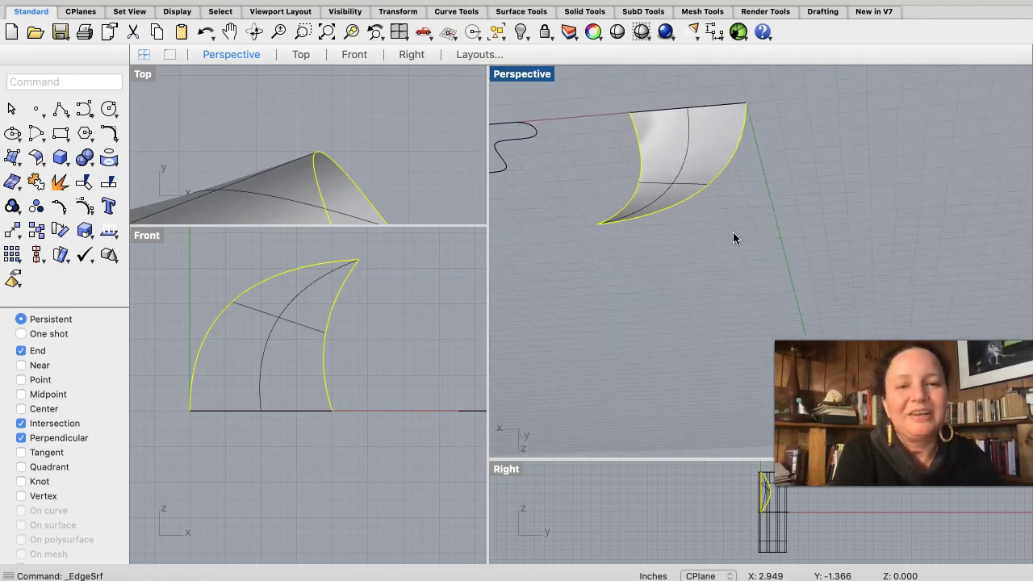
scroll(733, 232, up, 10)
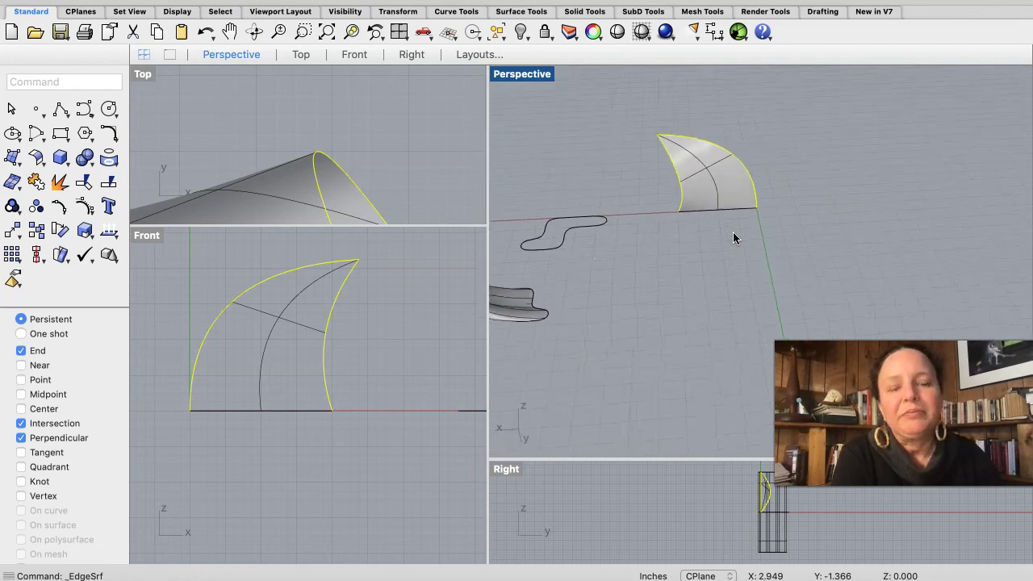
right_drag(733, 232, 748, 237)
scroll(748, 236, left, 10)
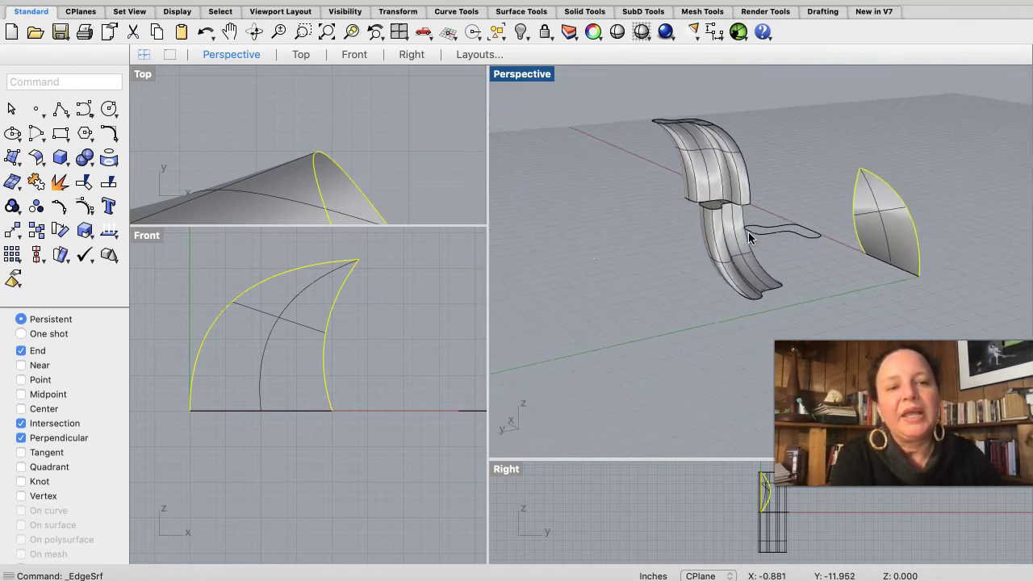
scroll(748, 236, right, 10)
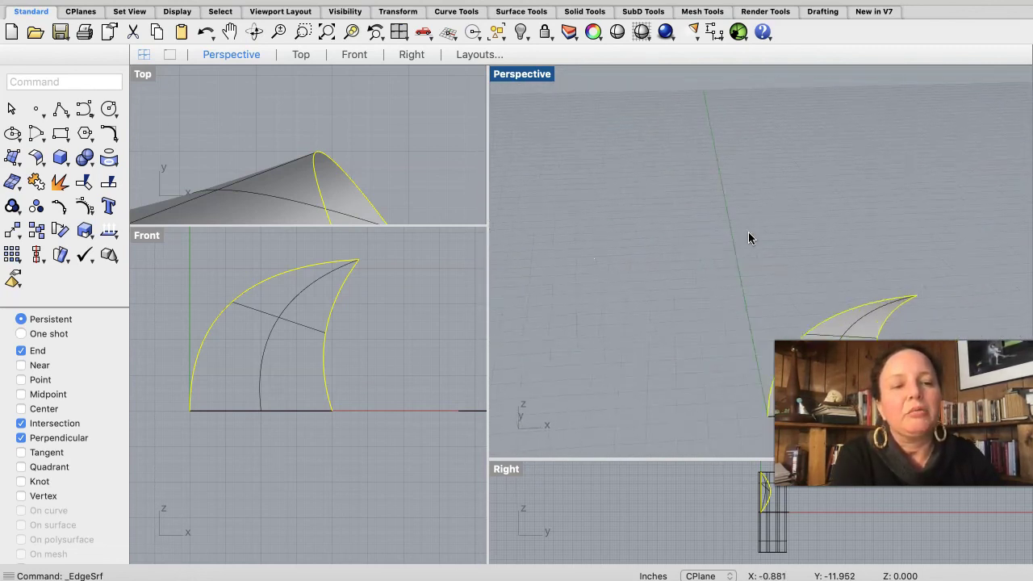
scroll(748, 232, up, 5)
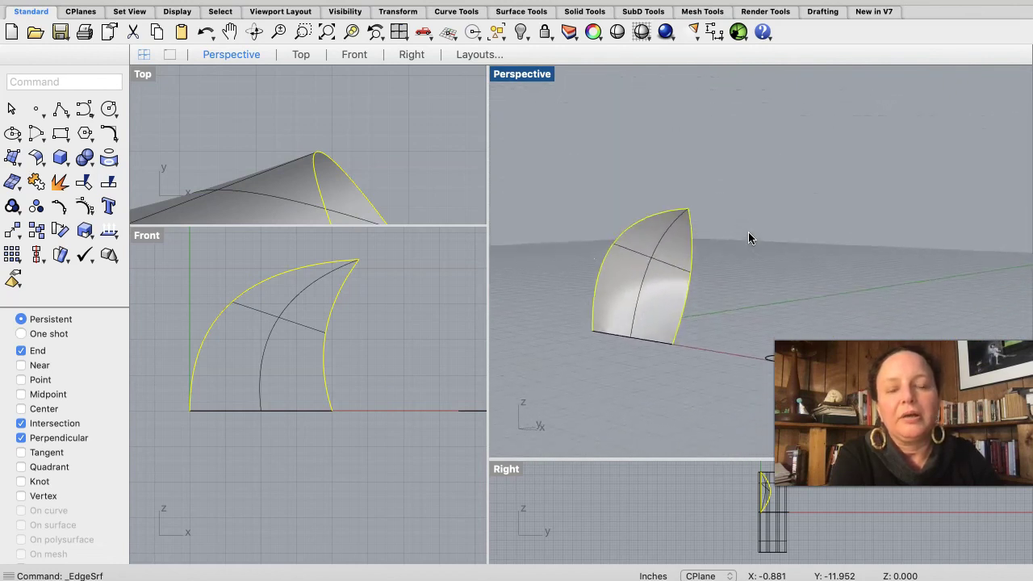